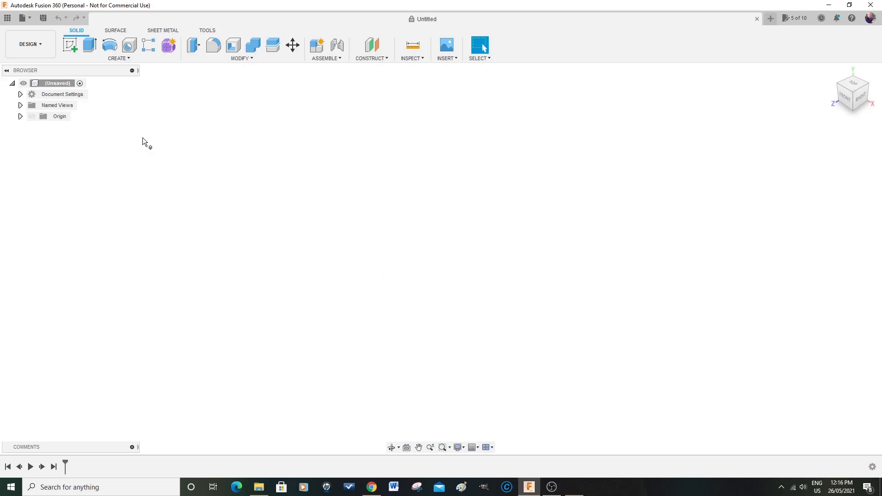
- Start a new sketch on the horizontal XZ origin plane and look at it straight from the top
left_click(70, 43)
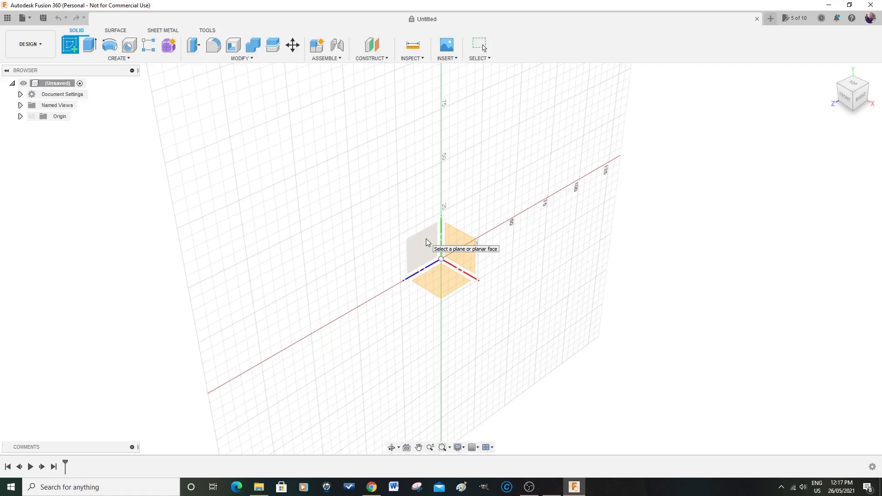
left_click(442, 280)
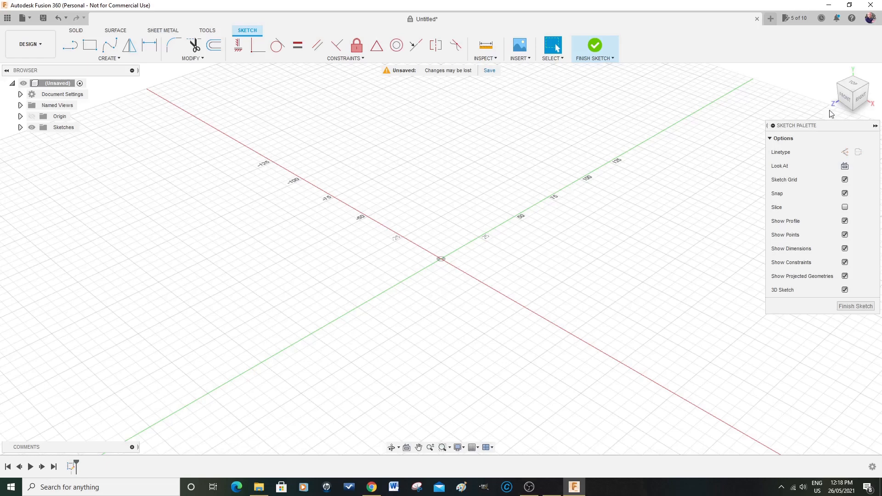
left_click(855, 84)
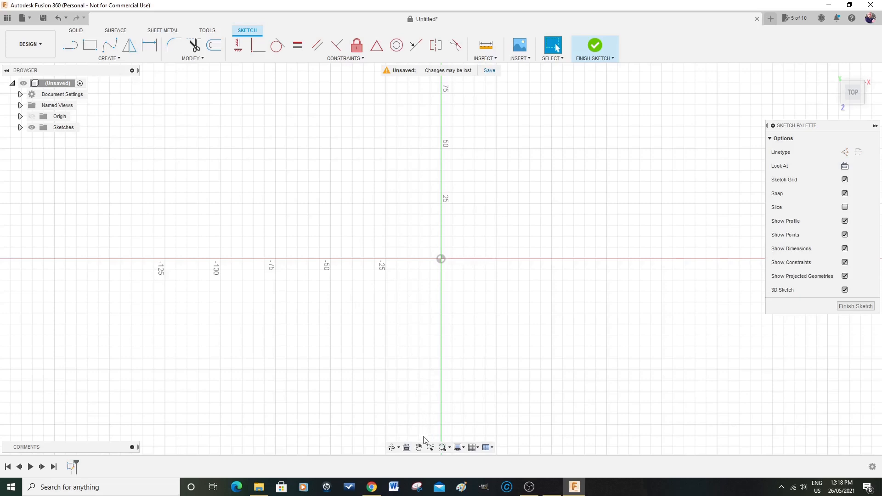
- Draw a closed upright rectangle with the Line tool, 50 mm wide and 200 mm tall, its lower right corner on the origin
left_click(419, 448)
mouse_move(443, 121)
left_mouse_down()
mouse_move(446, 242)
mouse_move(432, 286)
mouse_move(435, 270)
mouse_move(461, 269)
mouse_move(458, 289)
left_mouse_up()
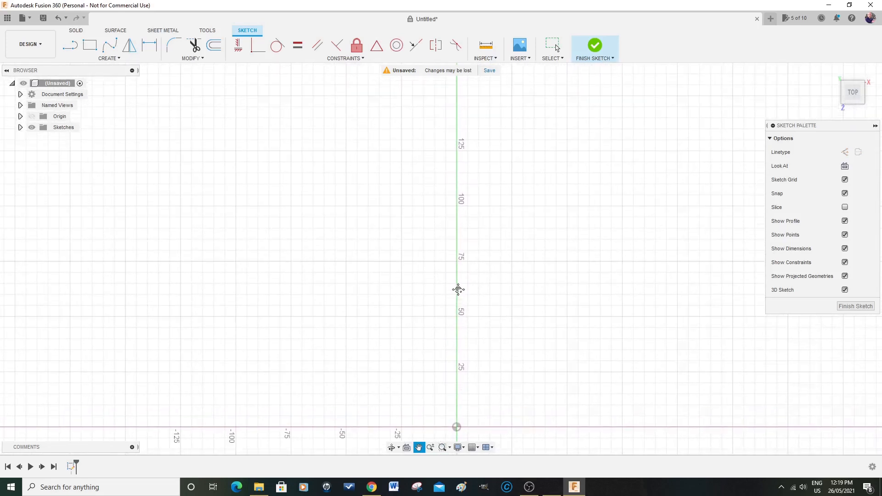
scroll(458, 290, "down", 2)
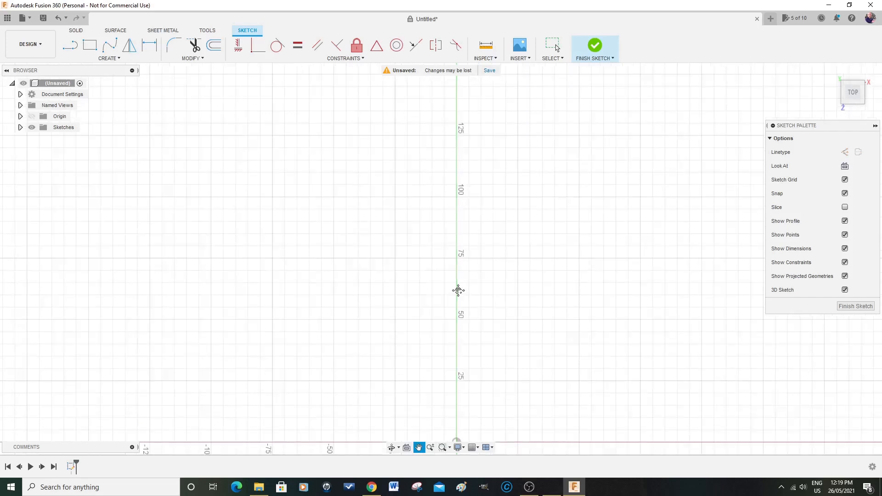
scroll(459, 290, "down", 1)
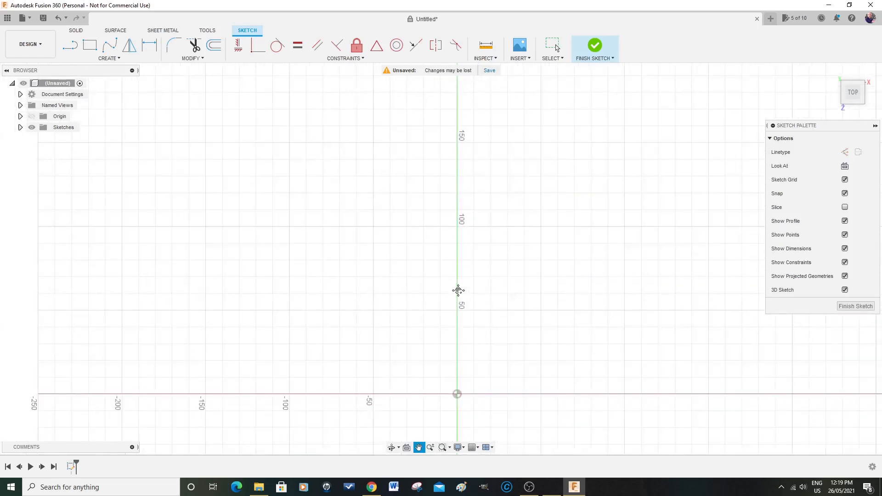
middle_click_drag(458, 290, 460, 308)
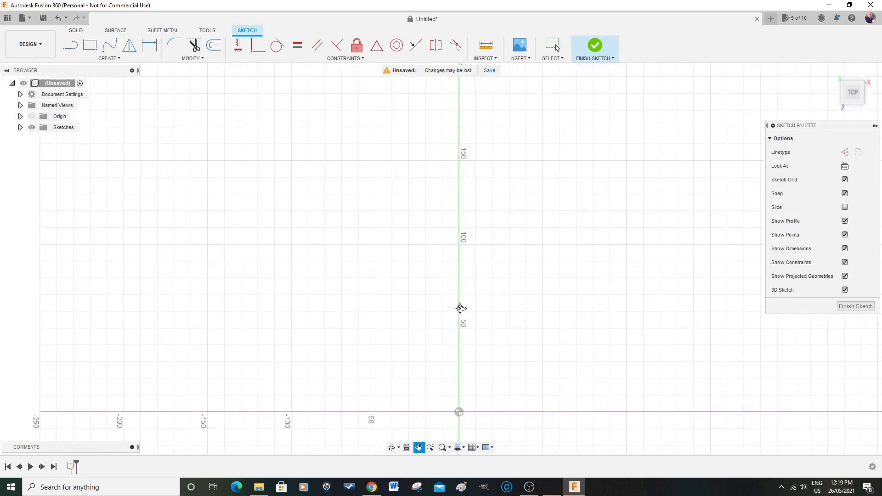
scroll(461, 309, "up", 1)
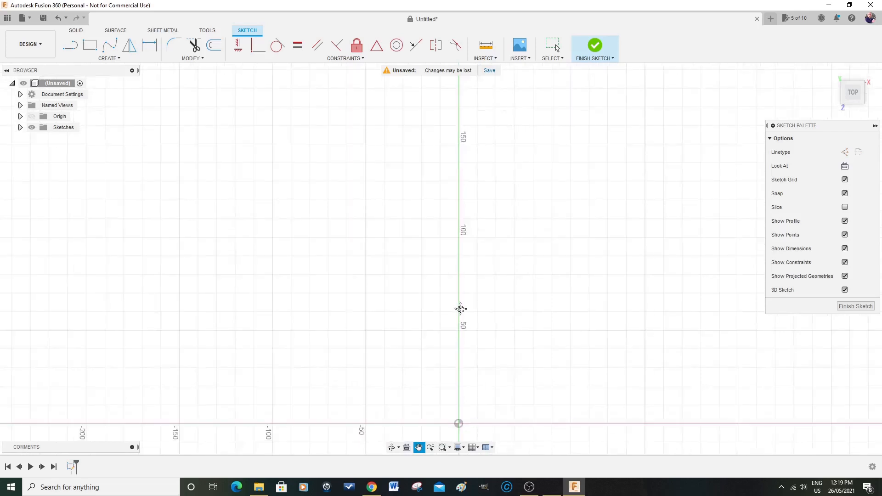
scroll(461, 309, "down", 1)
scroll(460, 309, "down", 2)
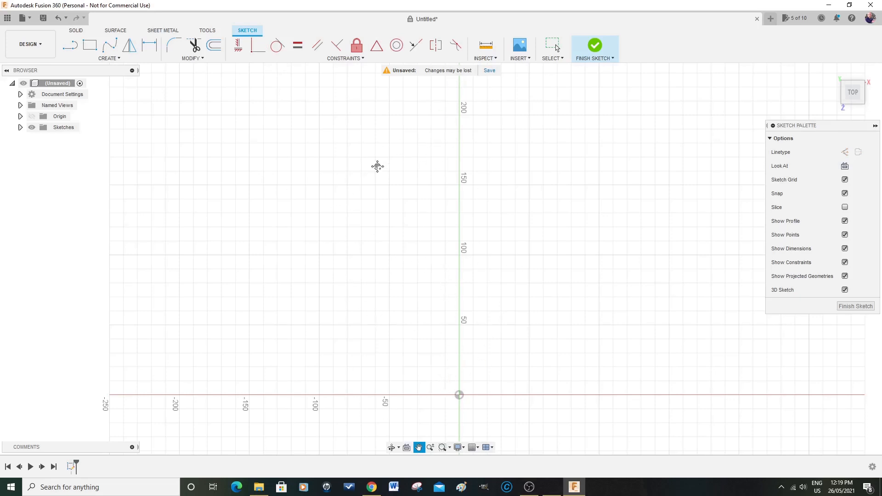
left_click(74, 51)
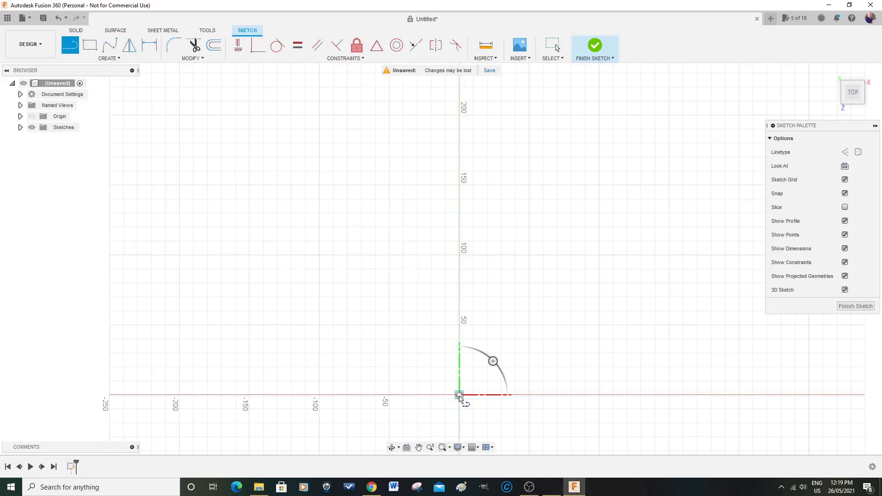
left_click(459, 396)
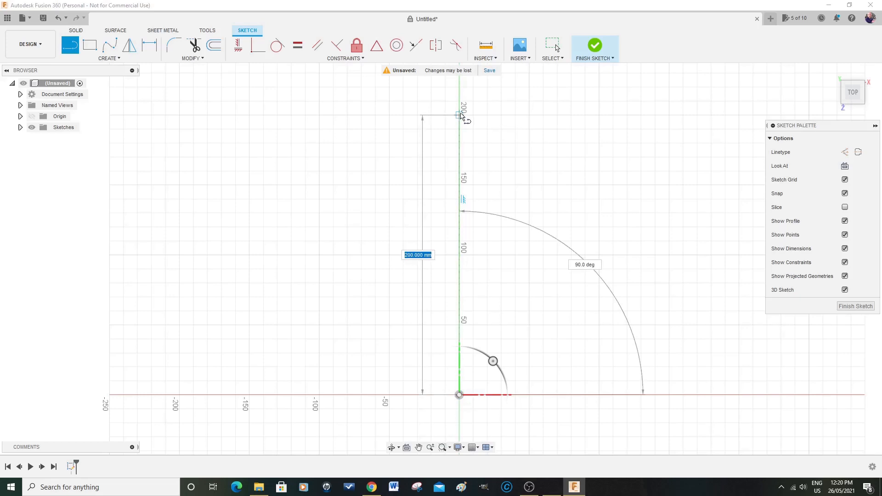
left_click(459, 115)
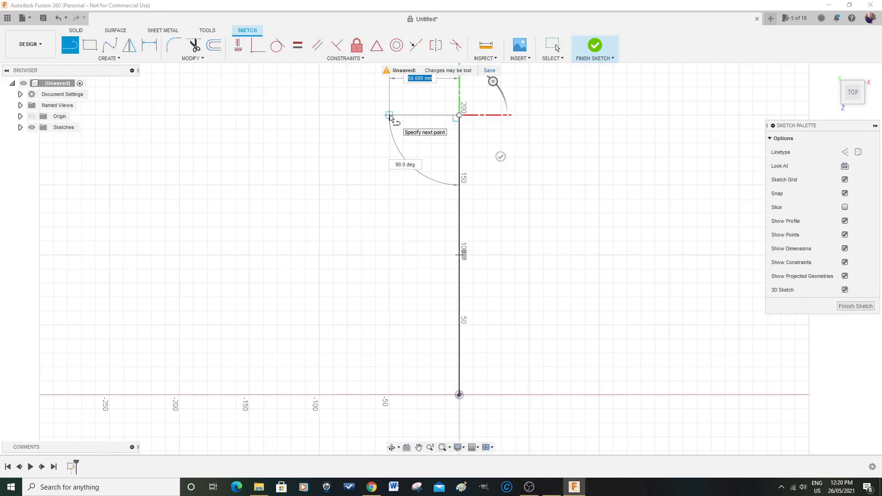
left_click(390, 116)
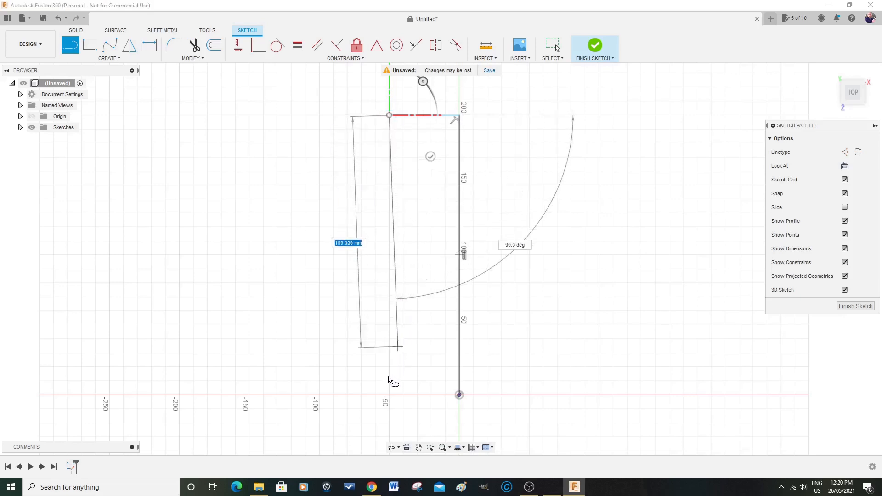
left_click(390, 397)
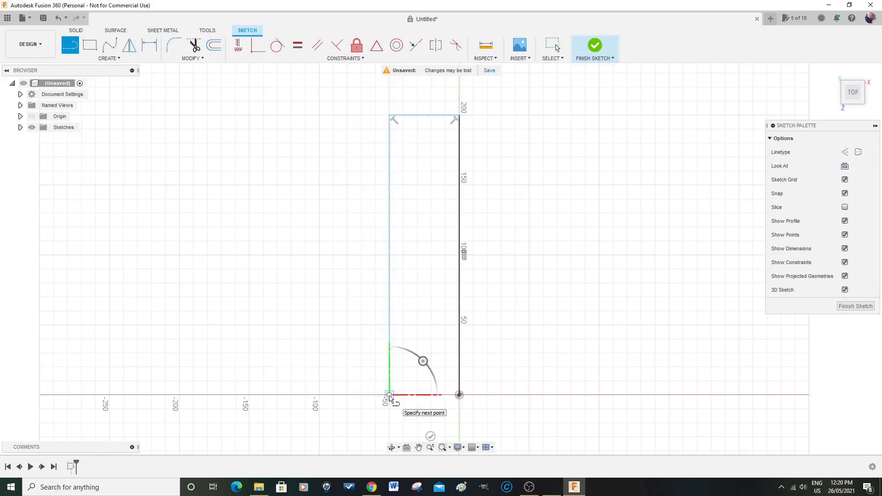
left_click(460, 395)
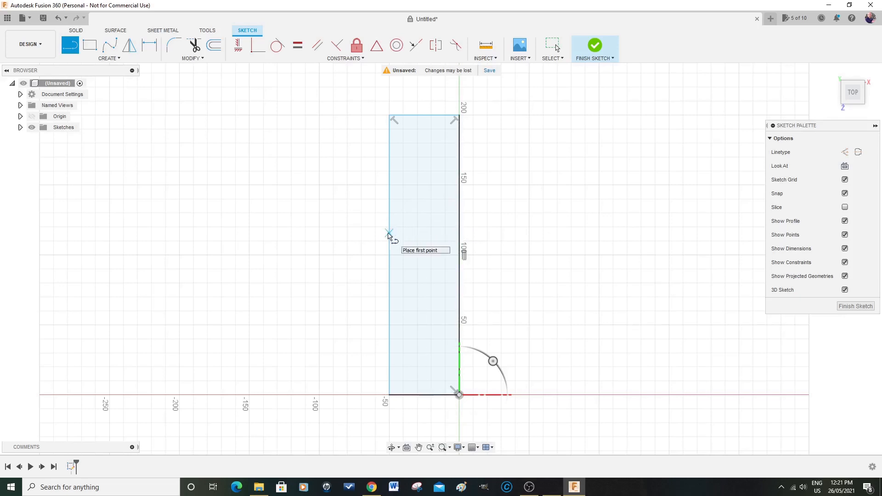
- Dimension the rectangle's left side at 200 mm and its top edge at 50 mm
left_click(151, 45)
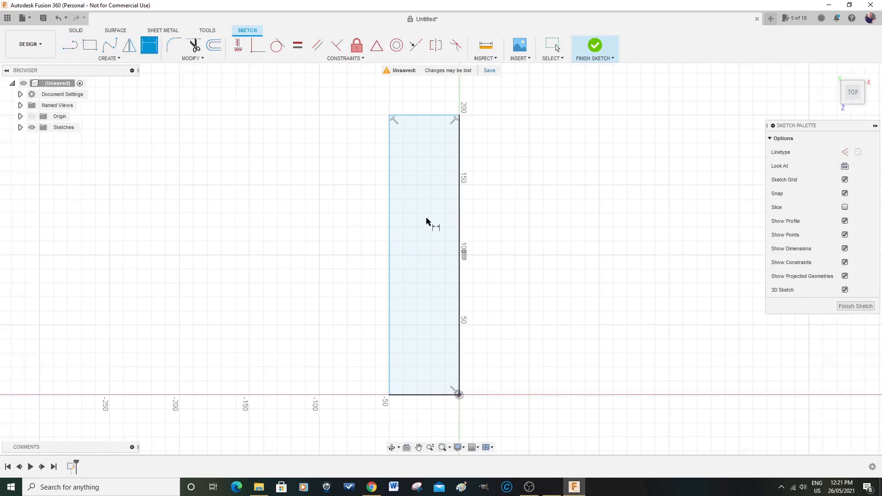
left_click(390, 254)
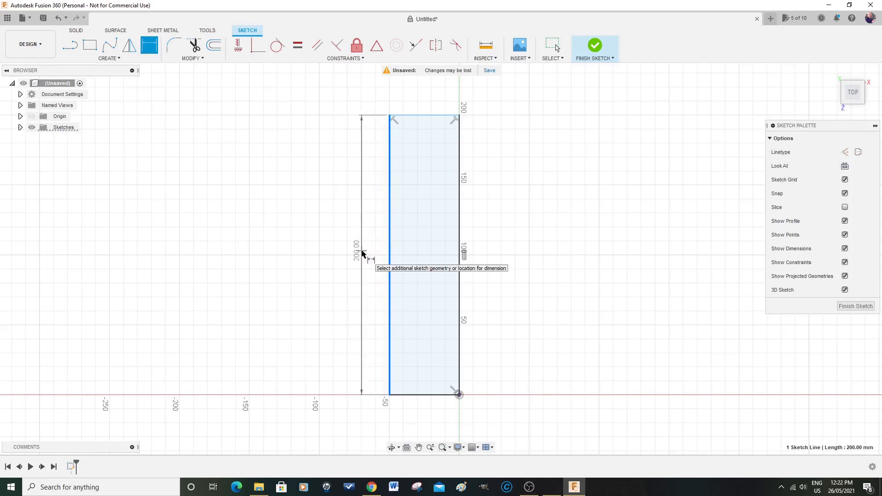
left_click(362, 253)
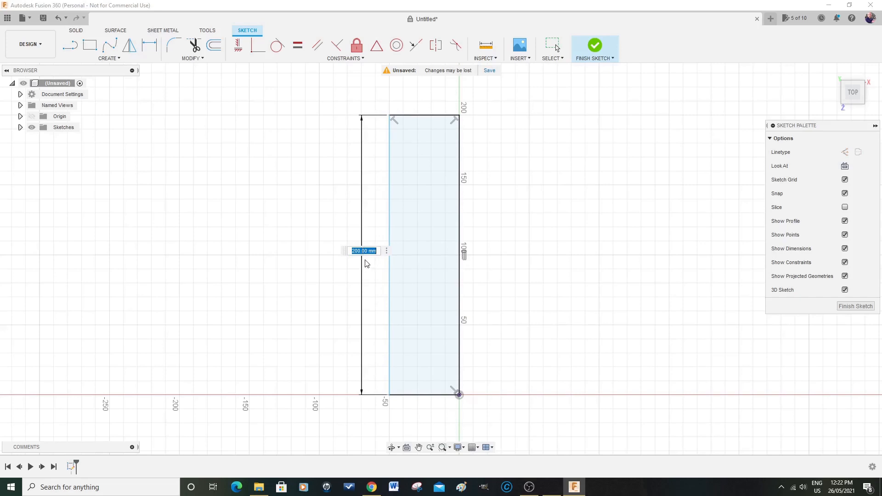
key("Return")
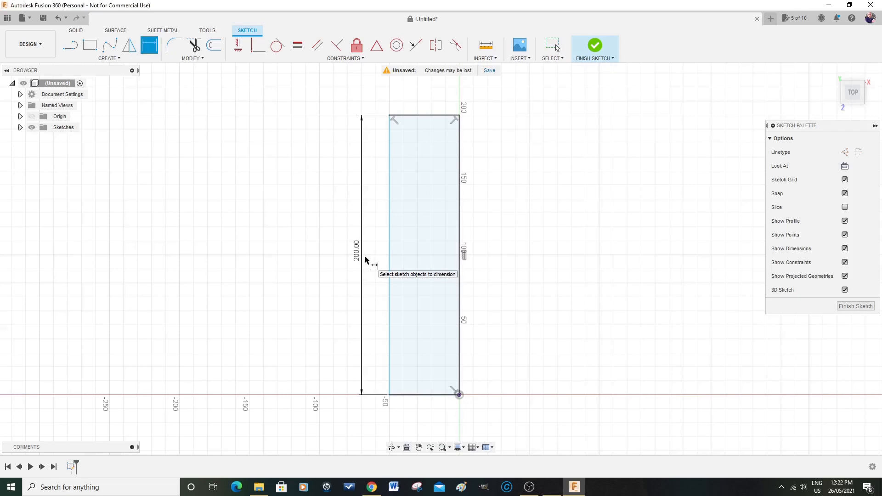
left_click(423, 116)
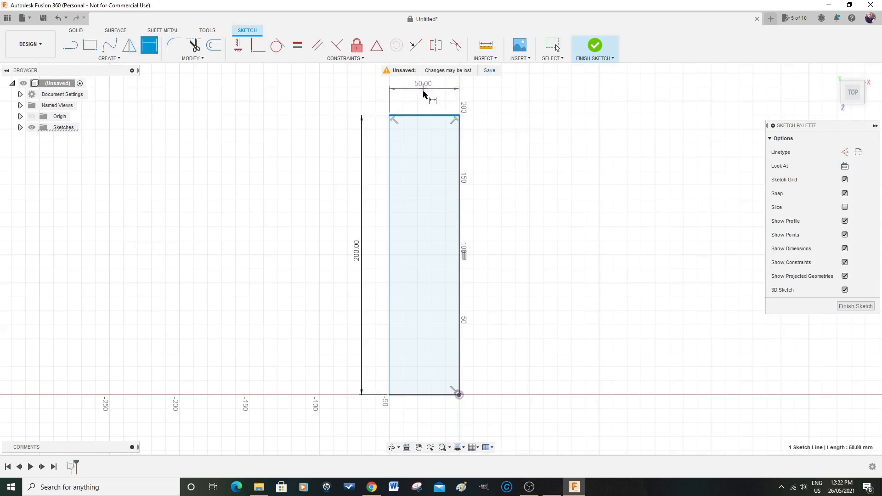
left_click(424, 92)
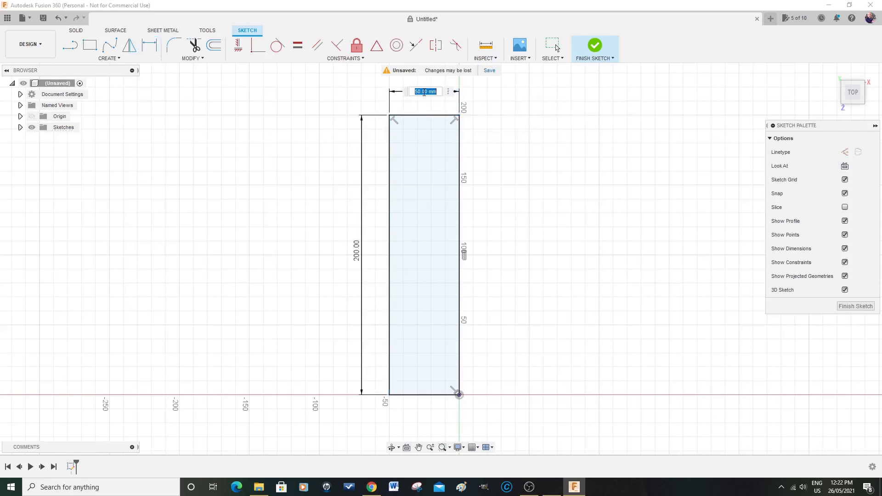
key("Return")
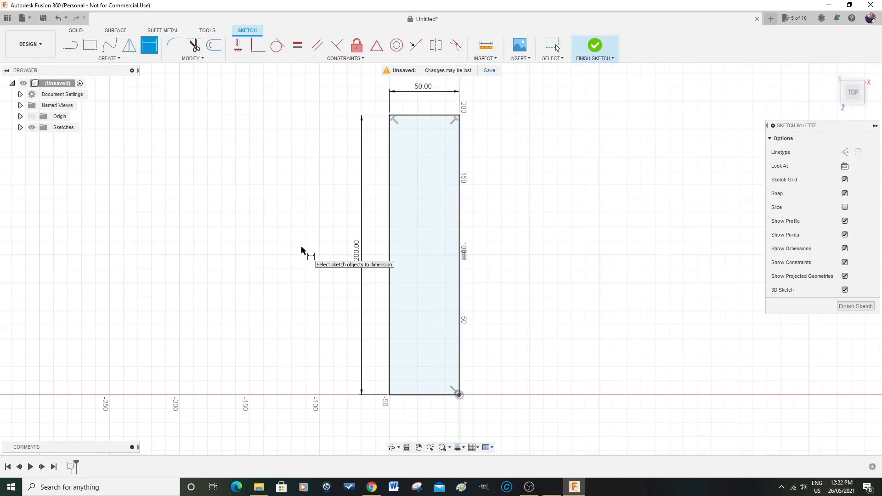
key("Escape")
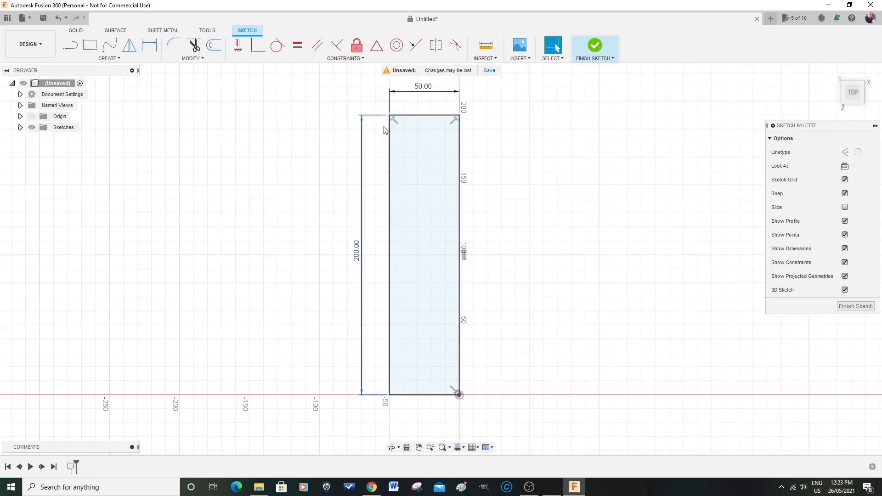
- Fillet all four corners of the rectangle with a 10 mm radius
left_click(201, 59)
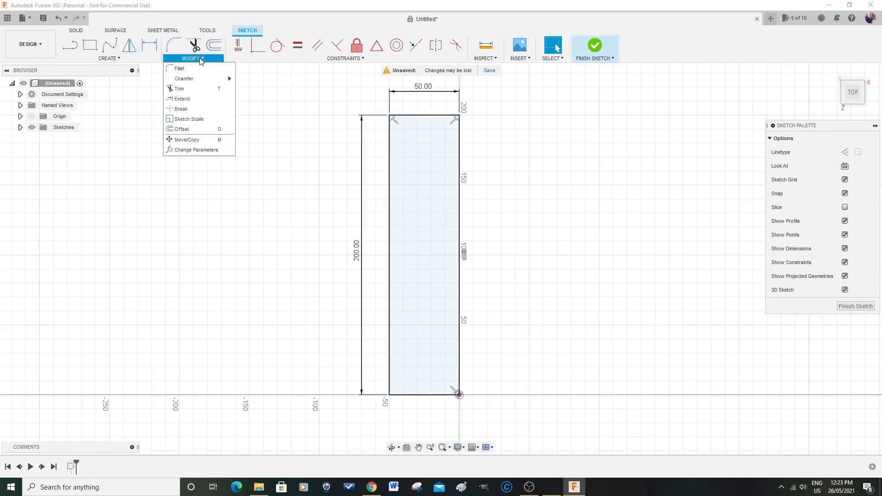
left_click(178, 69)
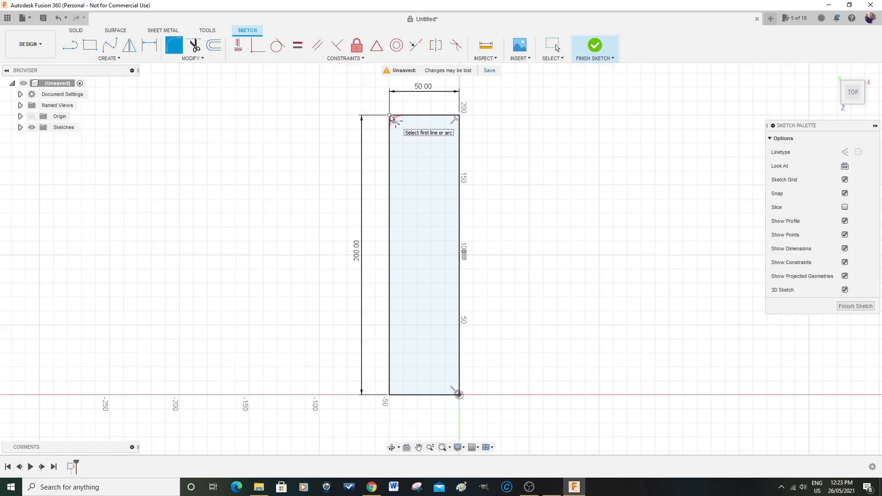
left_click(390, 117)
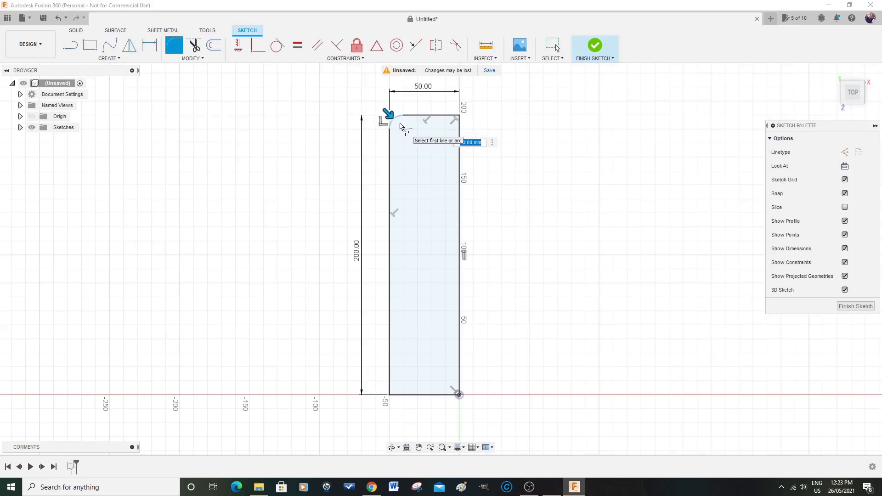
left_click(460, 119)
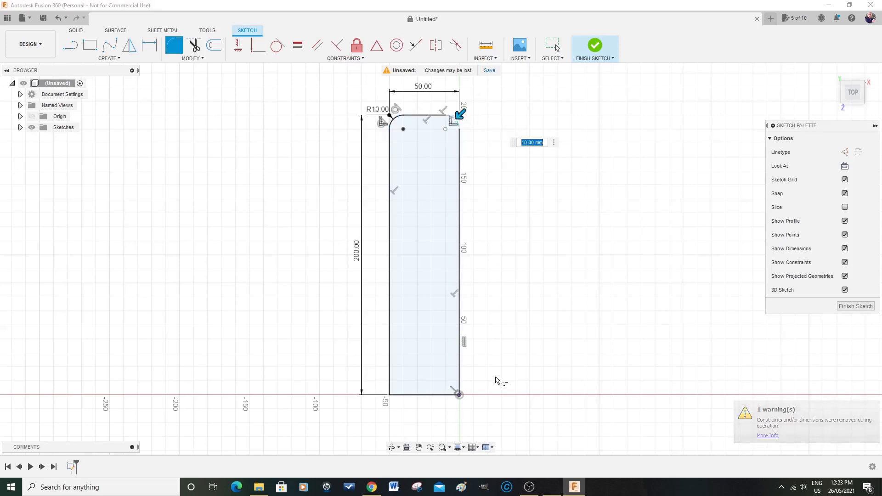
left_click(460, 395)
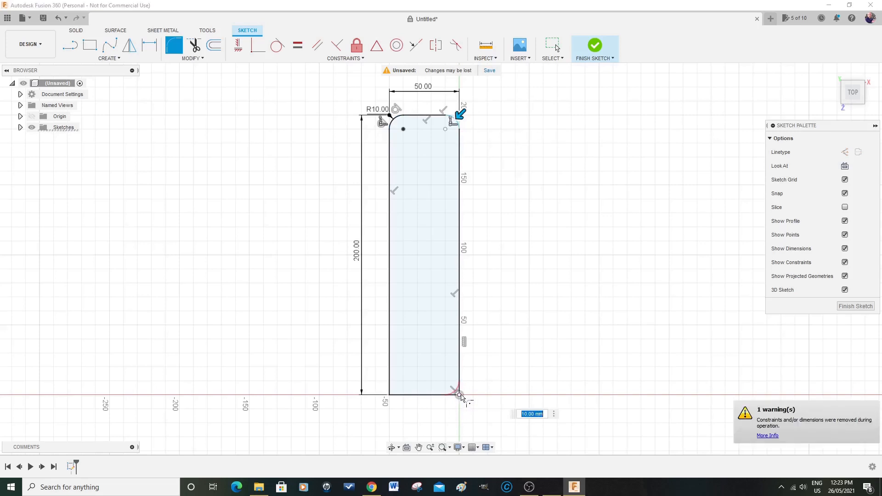
left_click(389, 395)
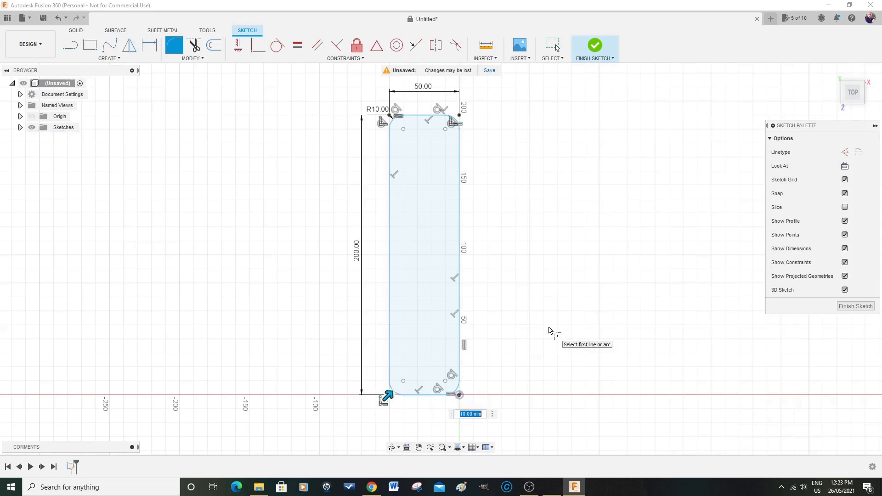
key("Escape")
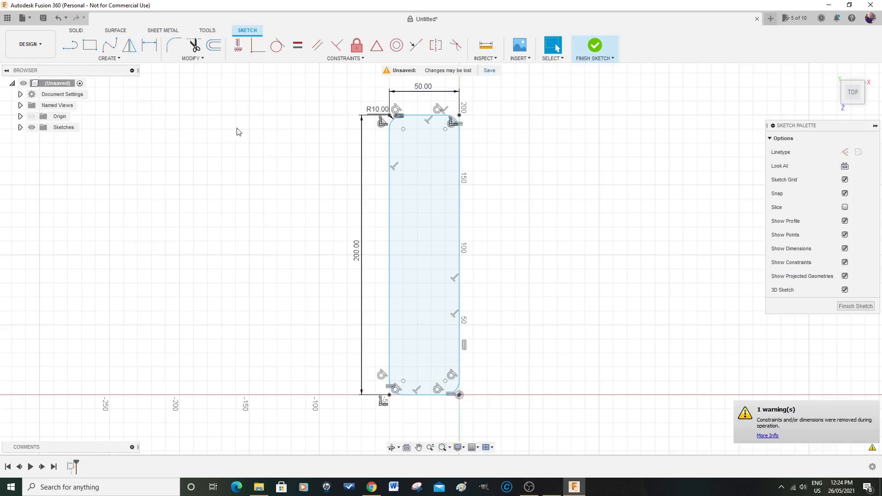
- Offset the rounded rectangle's whole outline inward by 4 mm and finish the sketch
left_click(202, 60)
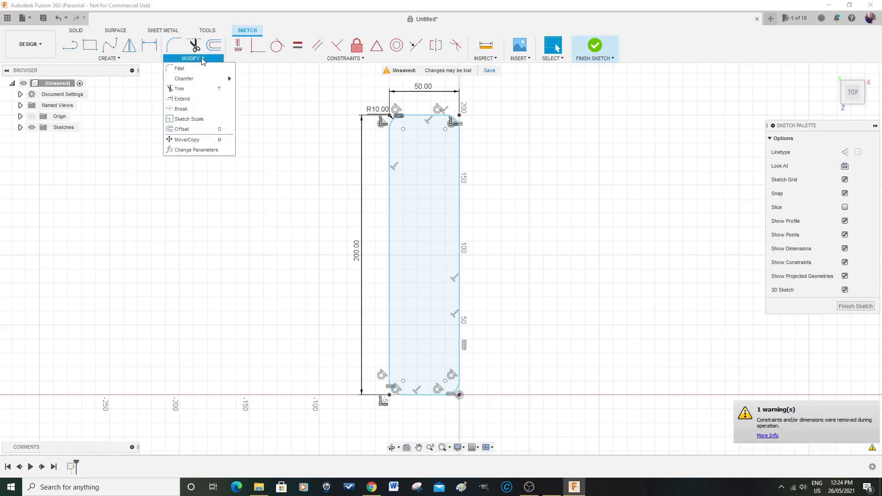
left_click(186, 131)
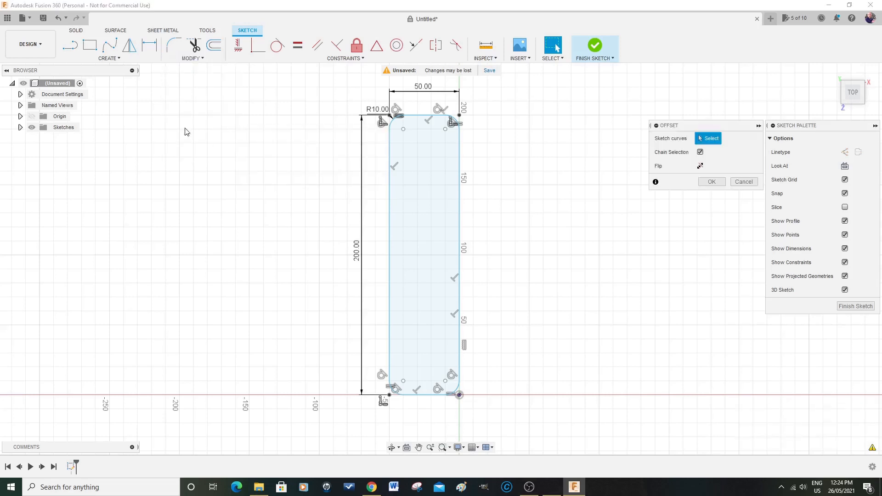
left_click(390, 205)
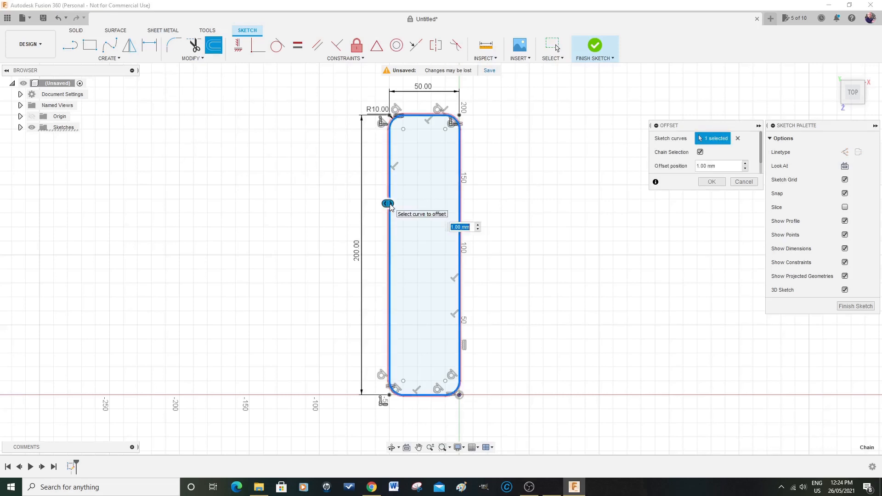
left_click_drag(391, 205, 399, 208)
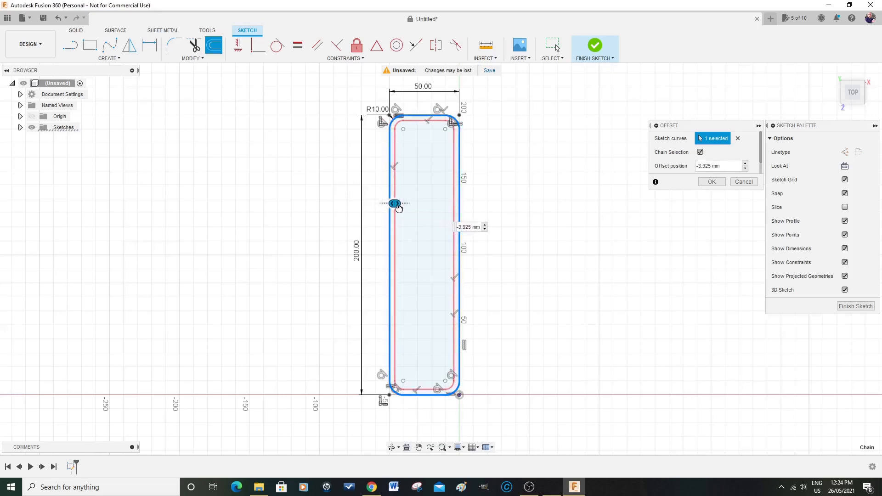
left_click(471, 226)
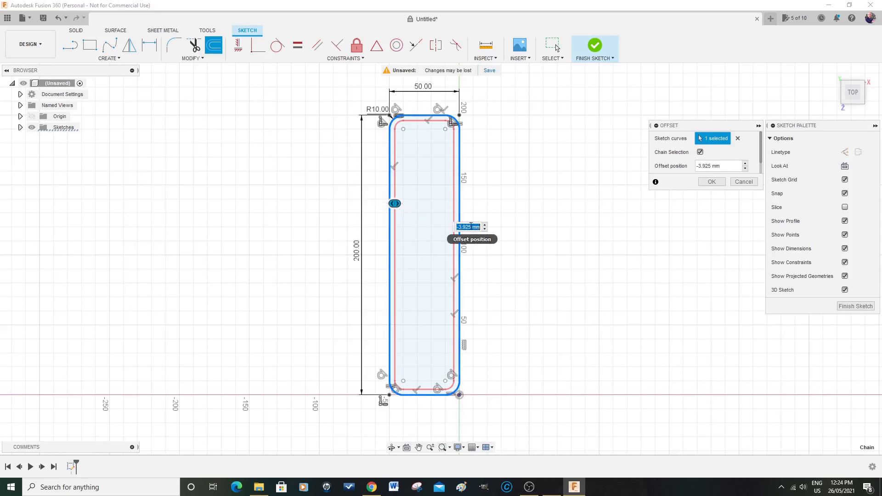
left_click_drag(471, 227, 458, 226)
type("4.0")
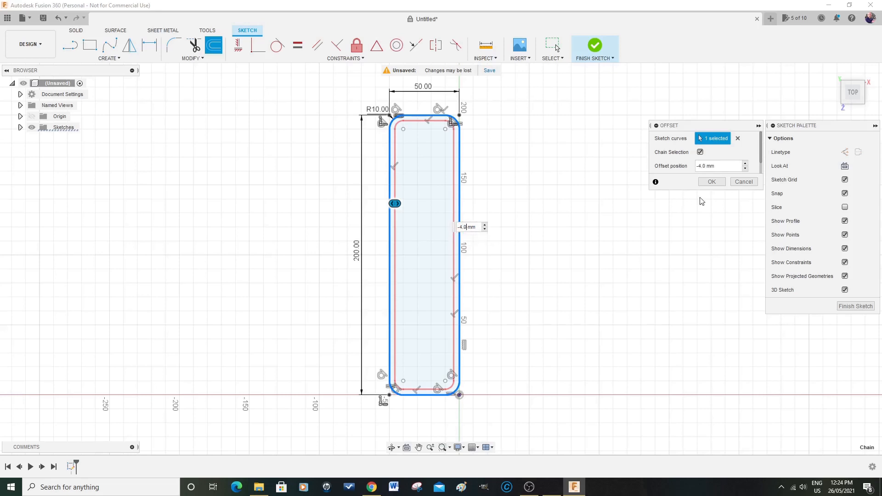
left_click(713, 183)
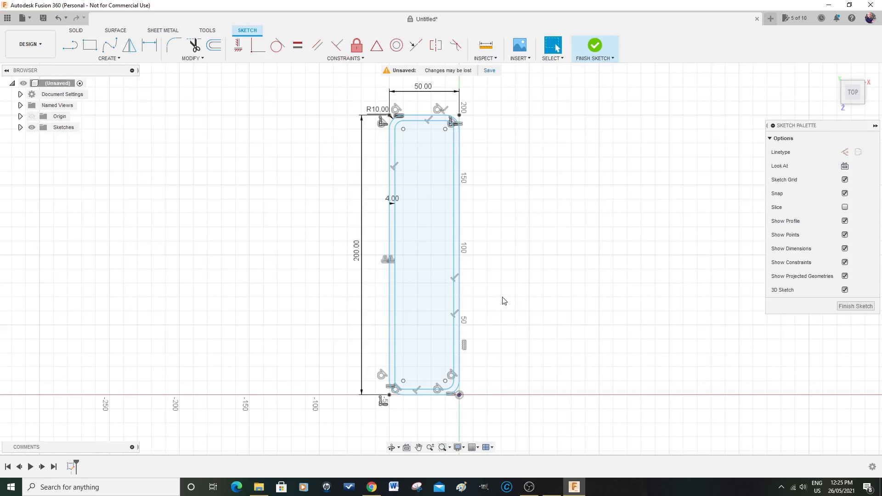
left_click(860, 307)
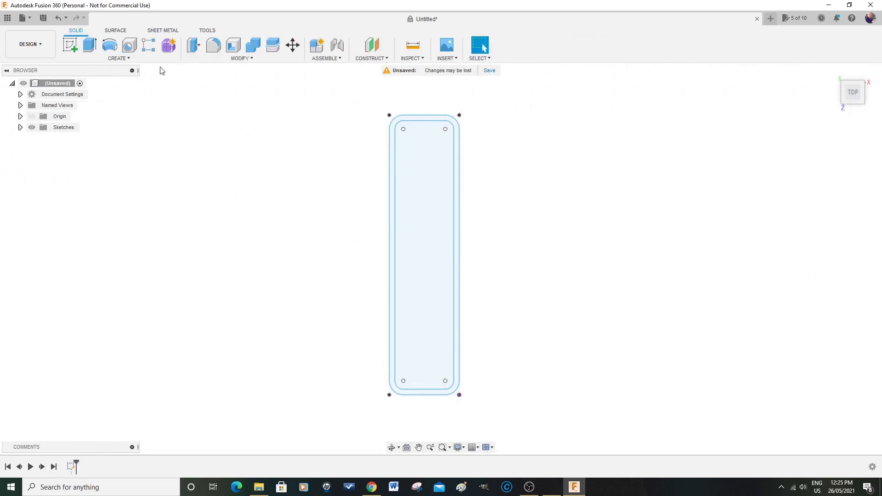
- Extrude the ring-shaped profile between the two outlines by -2000 mm as a new body
left_click(91, 49)
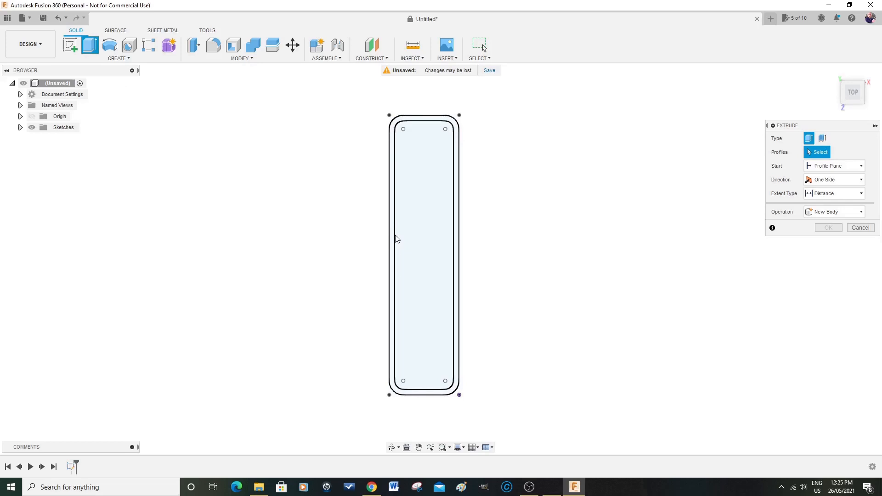
left_click(396, 238)
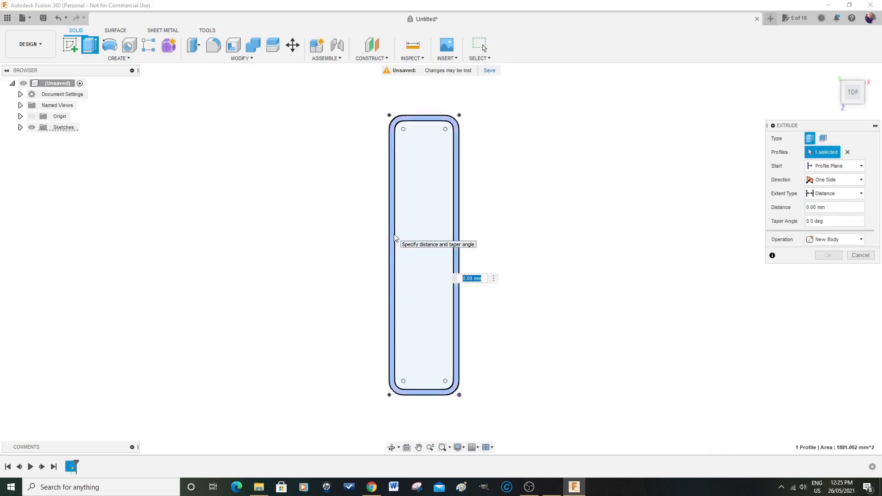
left_click_drag(850, 95, 843, 97)
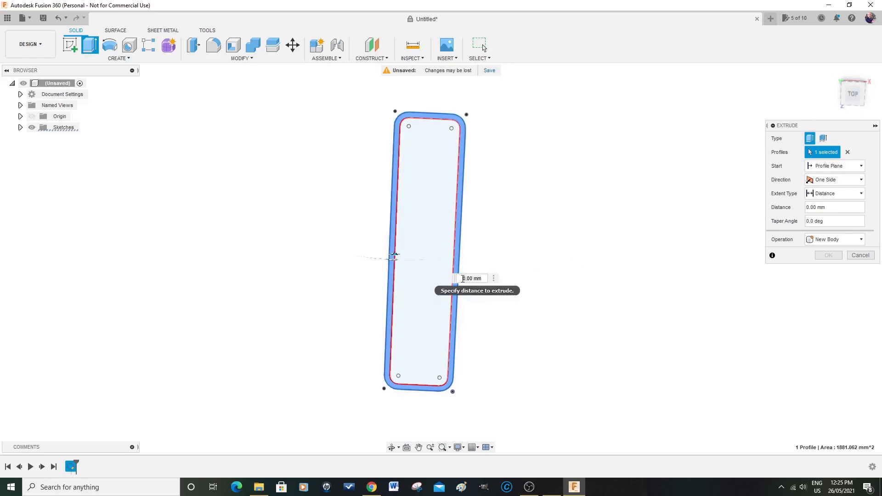
left_click_drag(472, 278, 461, 278)
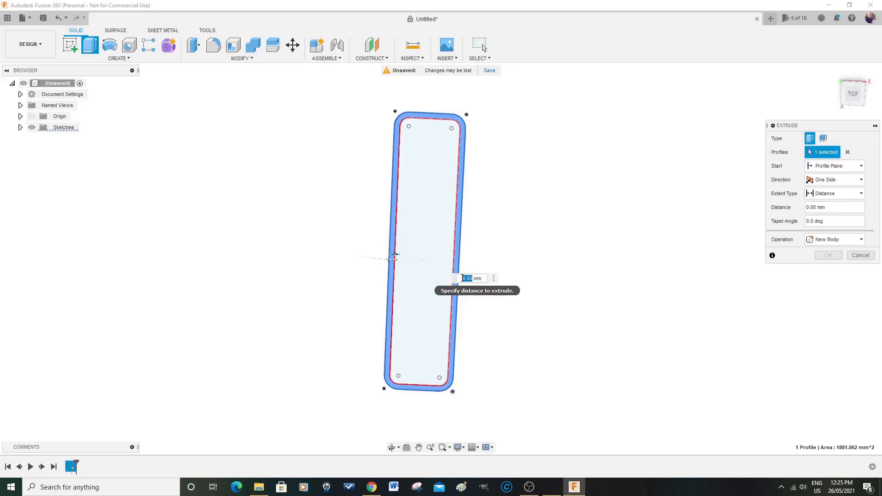
key("BackSpace")
type("-")
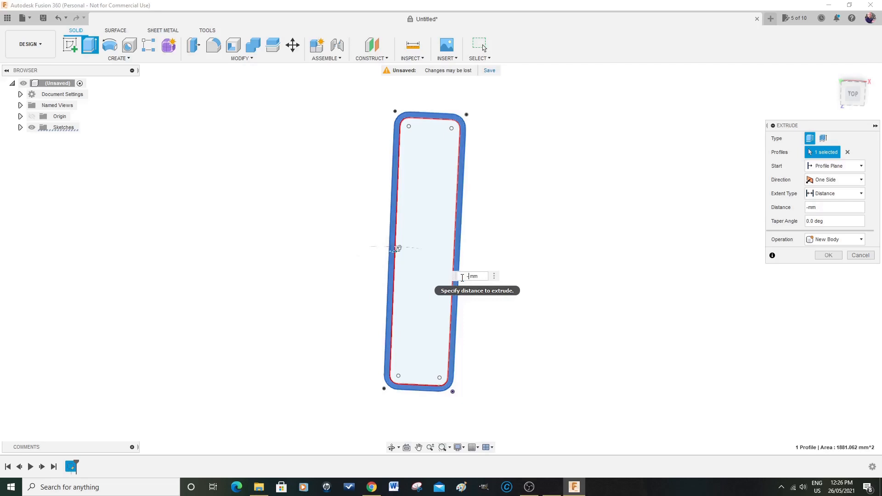
type("2000")
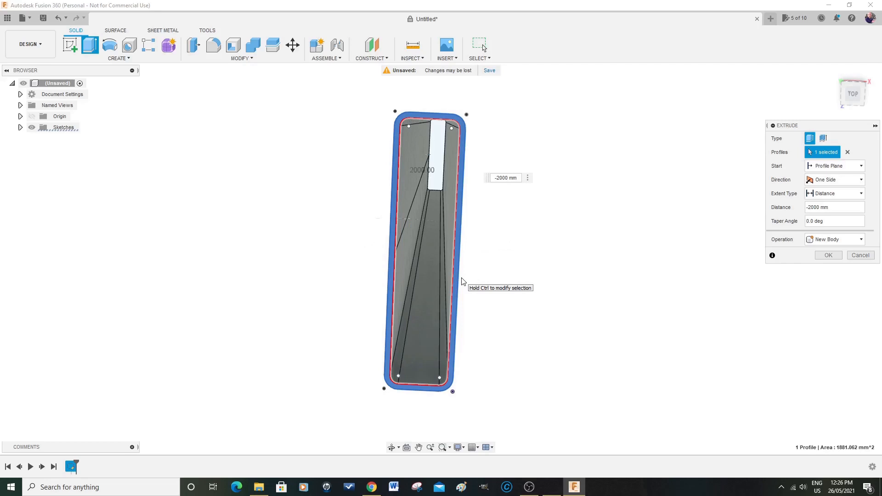
key("Return")
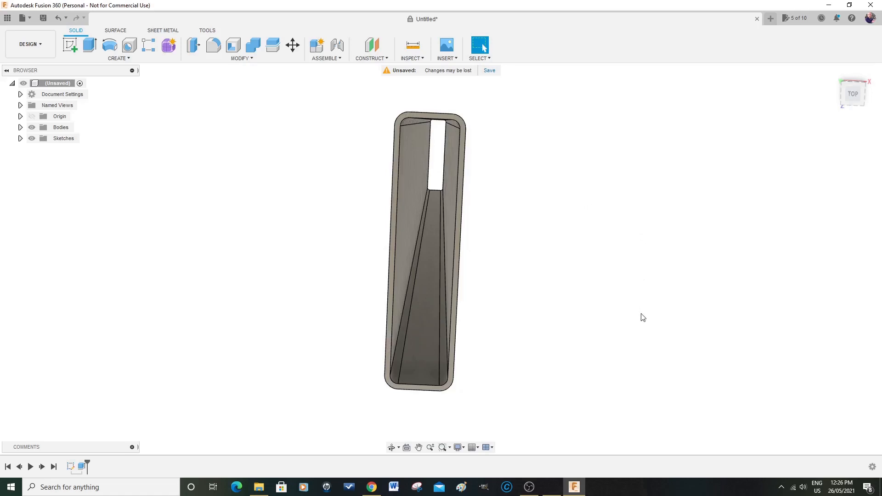
- Inspect the hollow tube from several angles, ending square on its right side with the full length in view
scroll(595, 279, "up", 1)
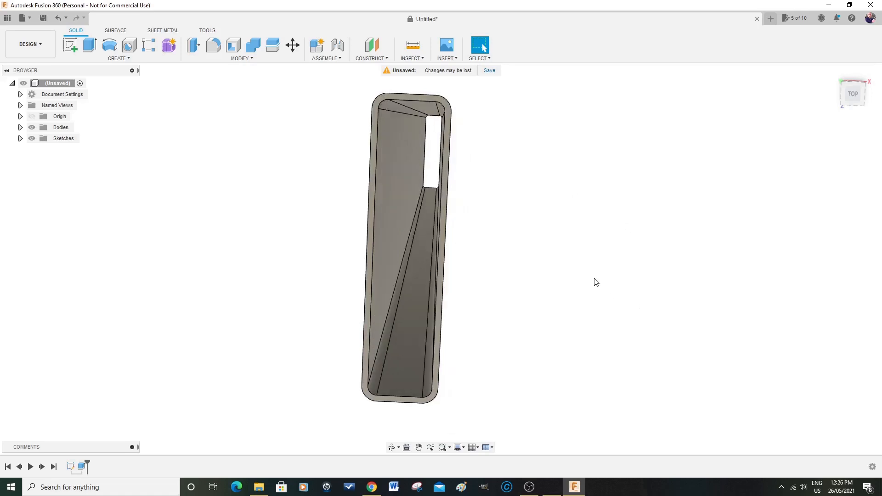
scroll(594, 279, "down", 6)
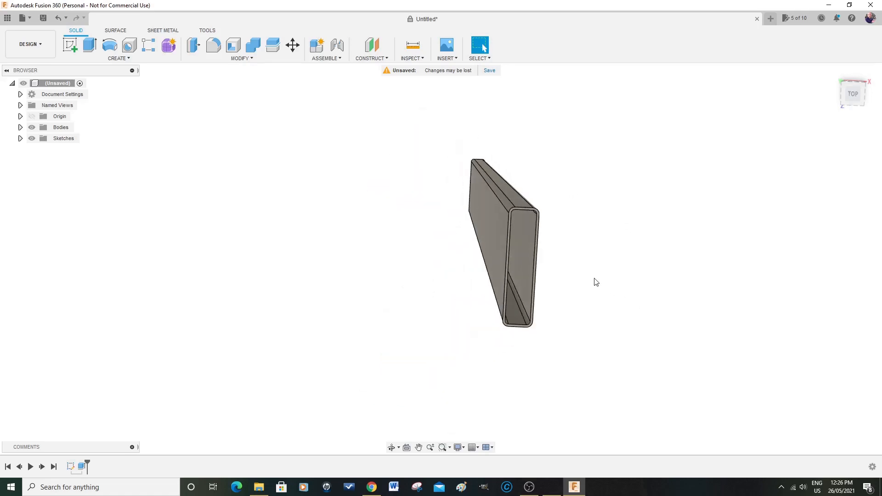
left_click(391, 448)
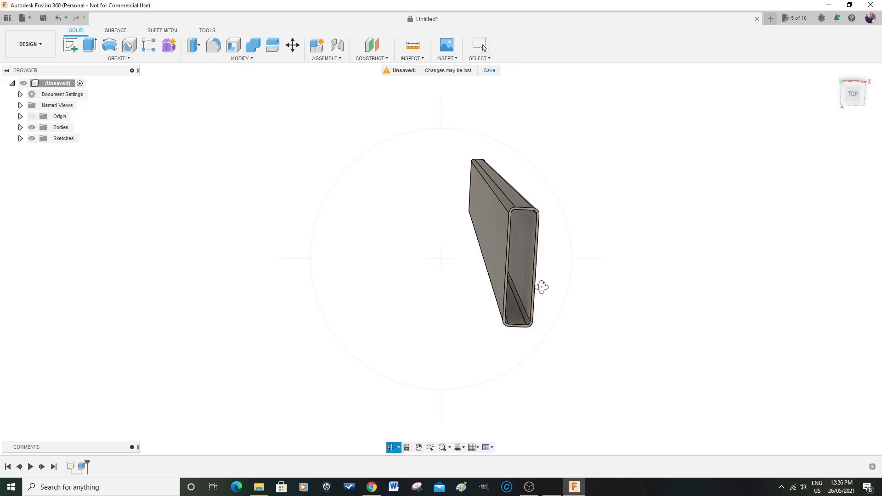
left_click_drag(507, 262, 453, 256)
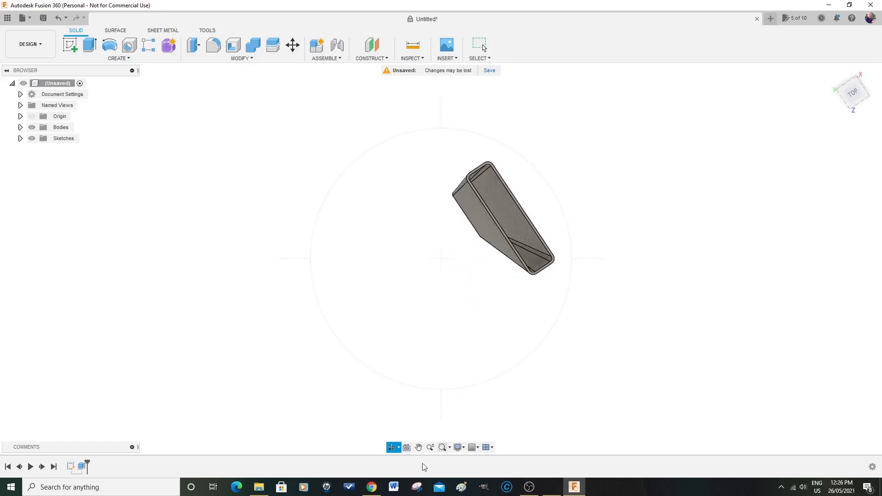
key("Escape")
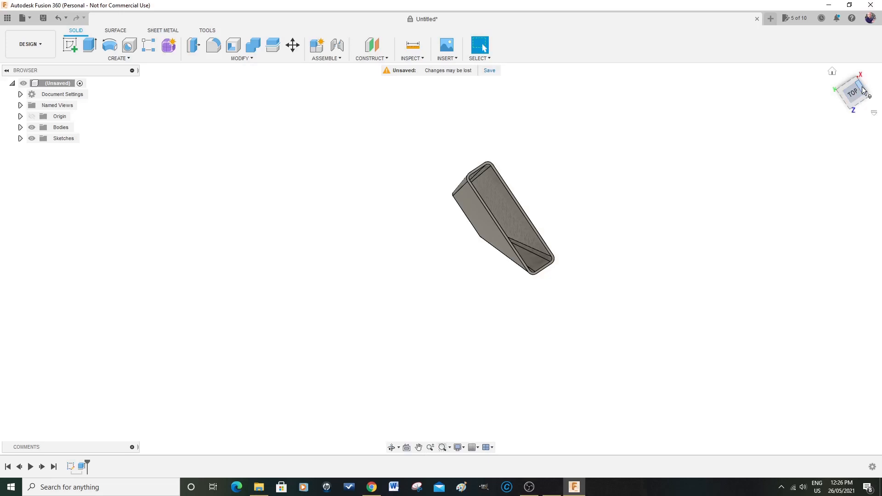
mouse_move(862, 90)
left_mouse_down()
mouse_move(842, 88)
mouse_move(866, 96)
mouse_move(870, 119)
mouse_move(857, 80)
mouse_move(853, 95)
left_mouse_up()
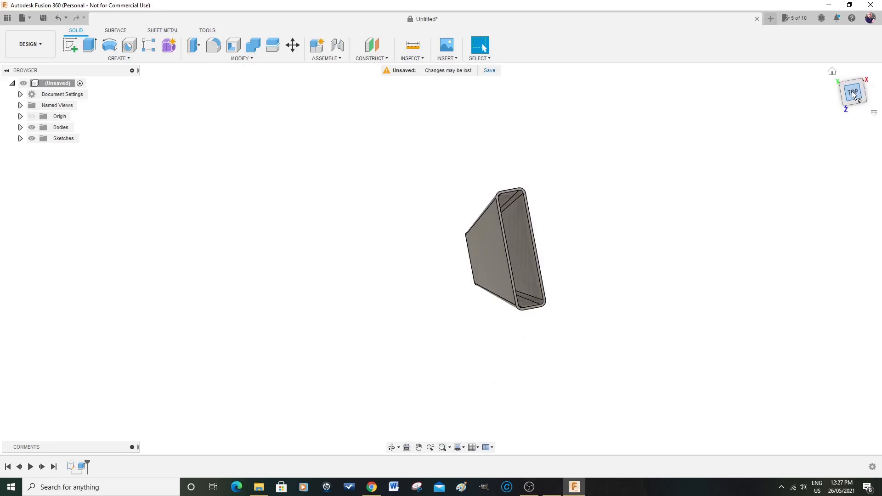
left_click(852, 91)
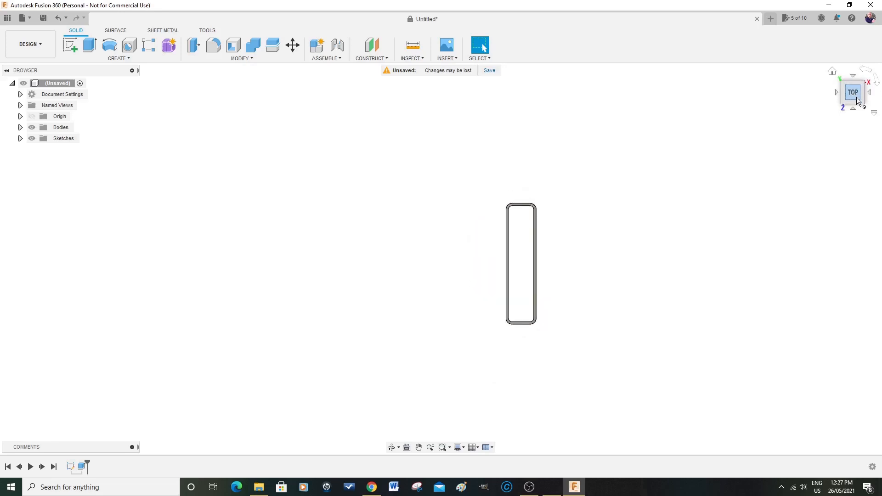
left_click(871, 94)
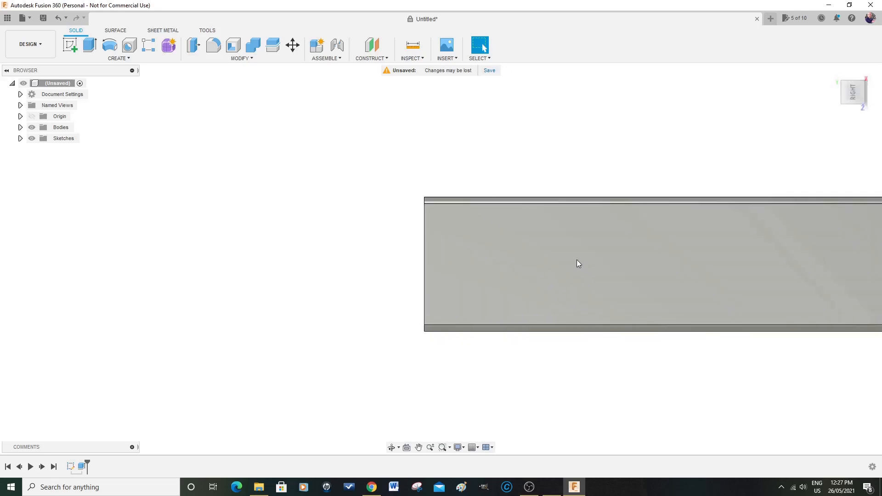
scroll(578, 263, "down", 3)
scroll(578, 264, "down", 2)
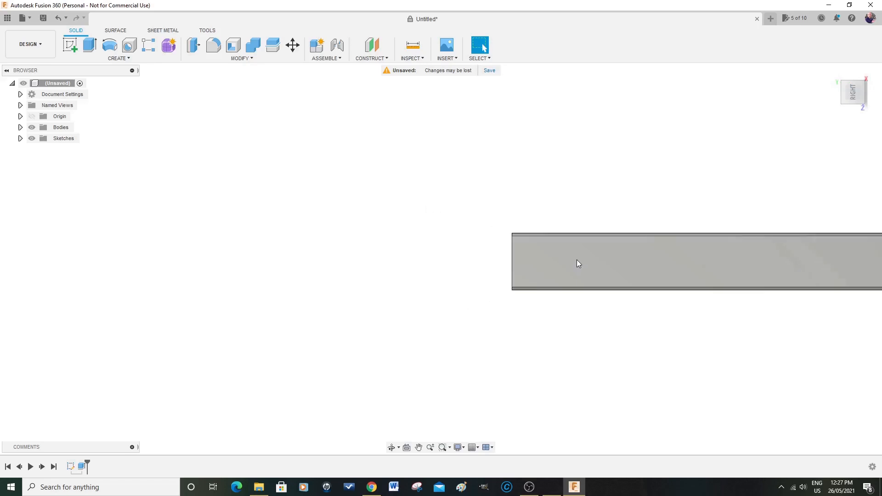
left_click(430, 448)
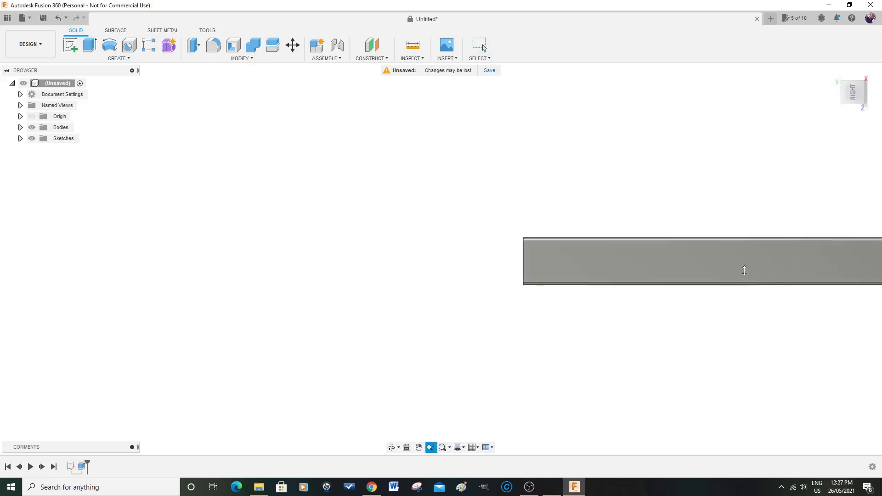
left_click(419, 447)
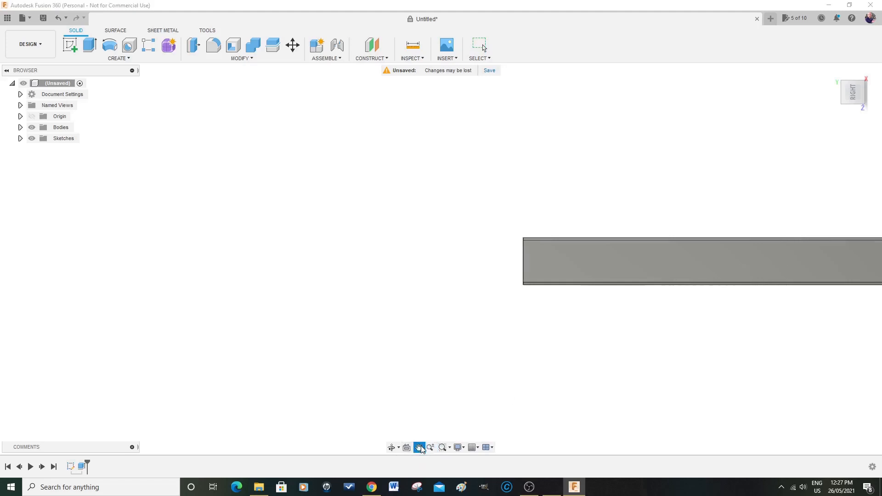
left_click_drag(731, 263, 461, 278)
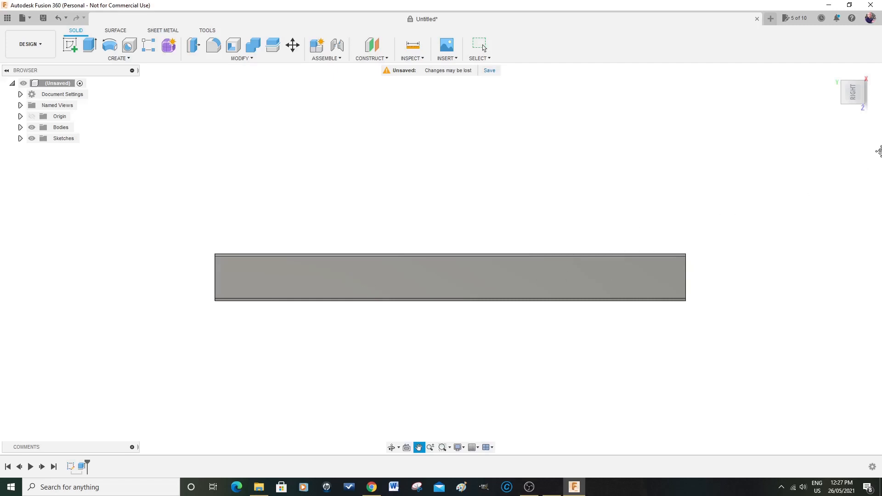
mouse_move(858, 98)
left_mouse_down()
mouse_move(858, 114)
mouse_move(852, 94)
left_mouse_up()
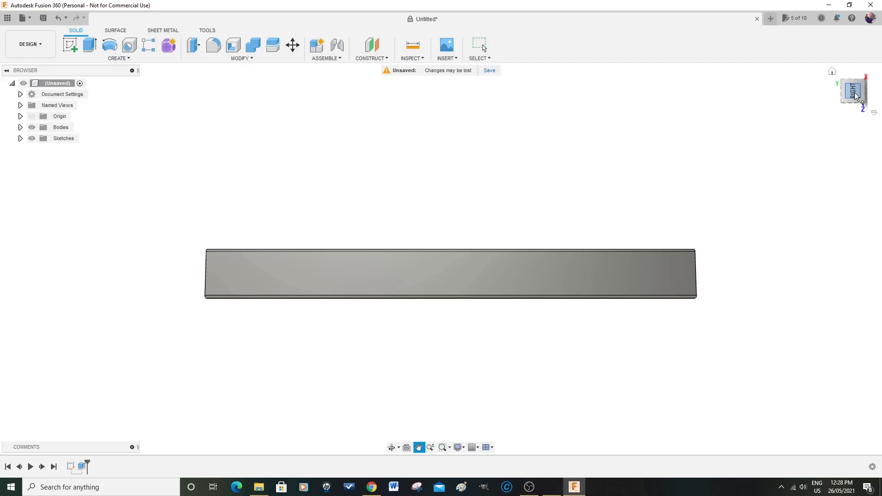
left_click(854, 95)
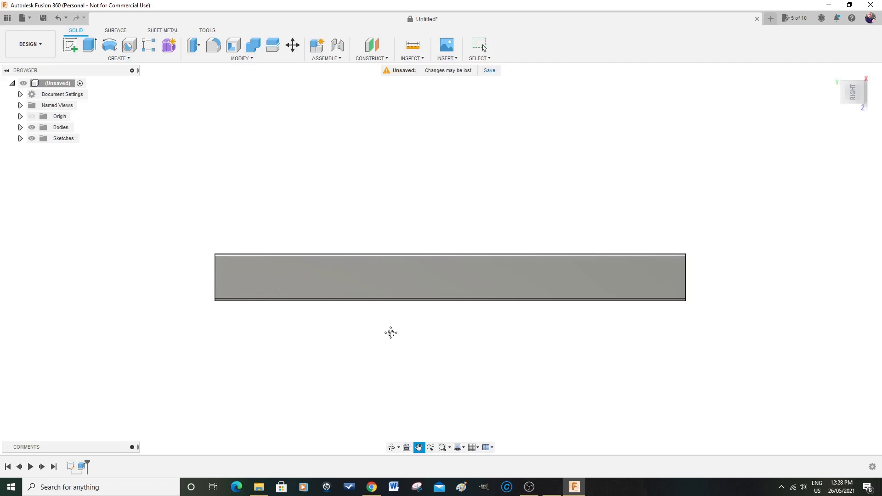
key("Escape")
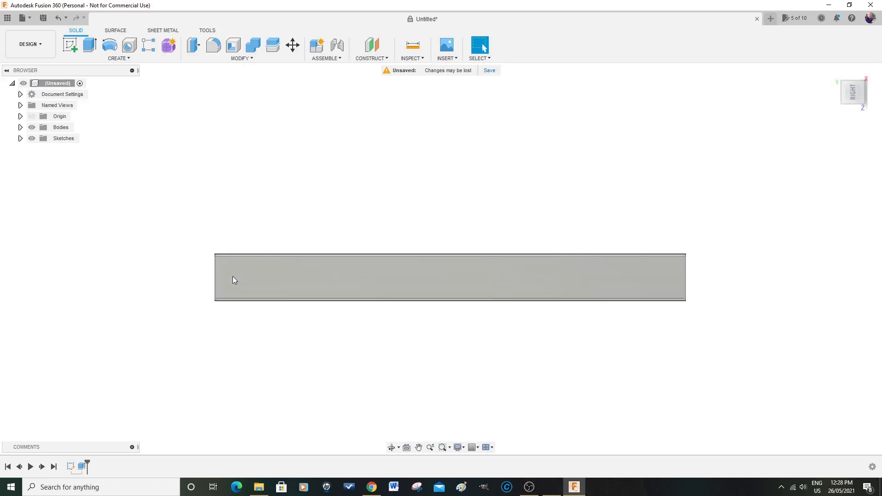
- Start a new sketch on the tube's flat right side face and focus on the end at the origin
left_click(246, 275)
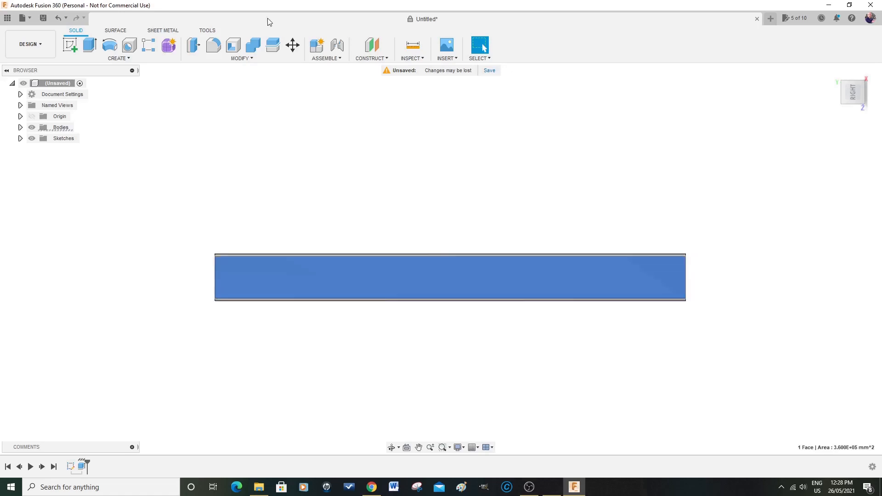
left_click(70, 45)
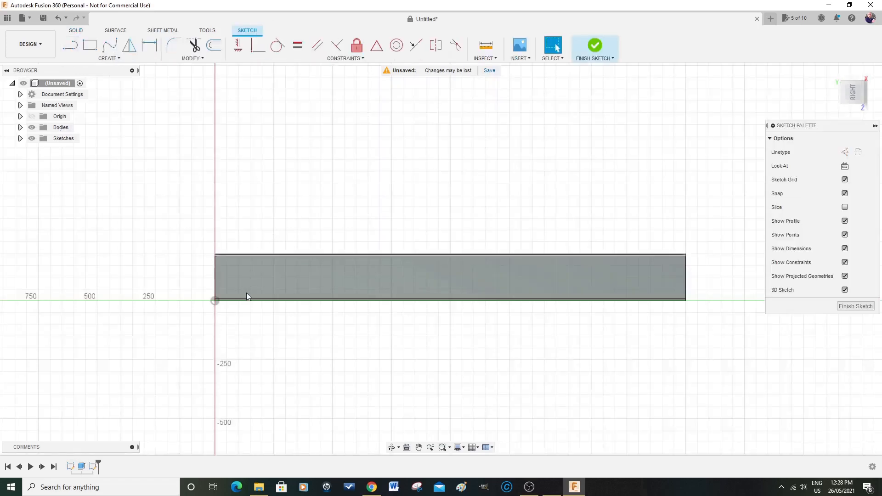
left_click(244, 276)
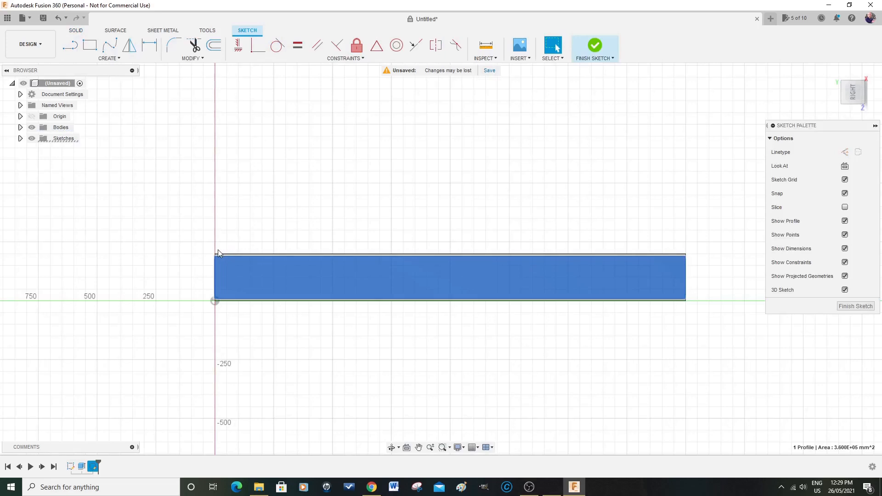
scroll(213, 250, "up", 4)
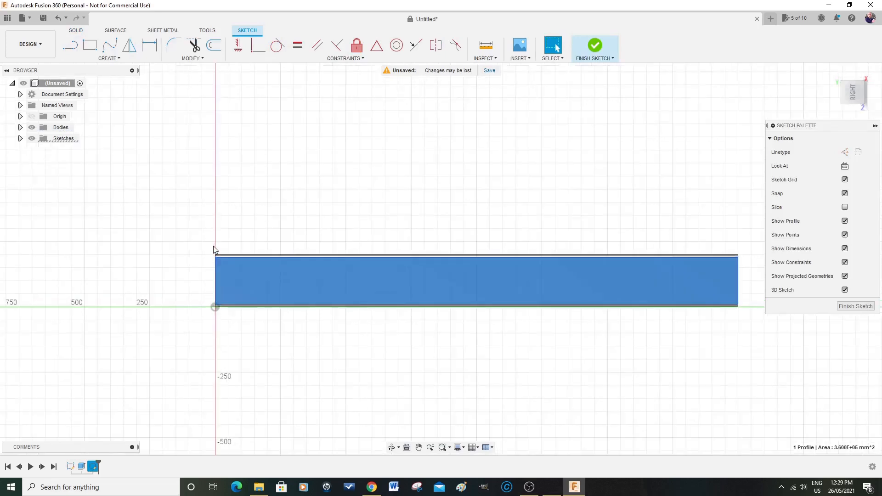
scroll(212, 243, "up", 4)
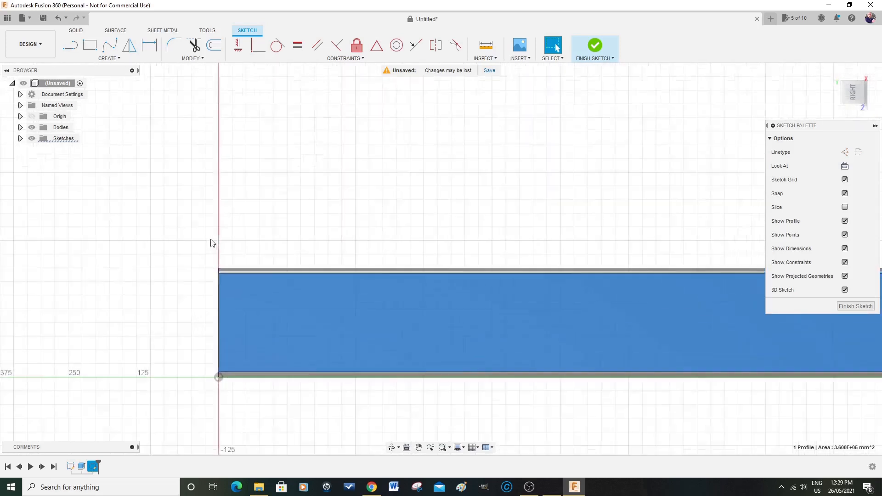
- Draw a 50 by 50 mm rectangle standing on the tube's upper edge, flush with its end nearest the origin
scroll(220, 244, "up", 2)
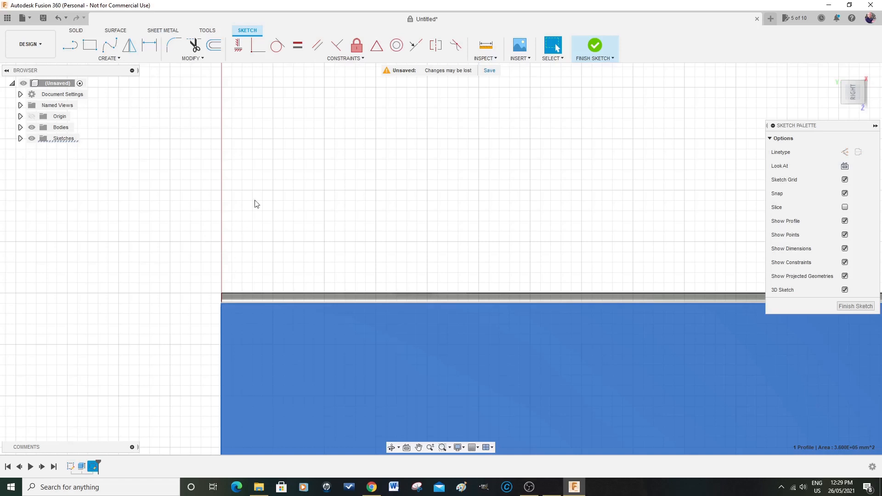
left_click(94, 46)
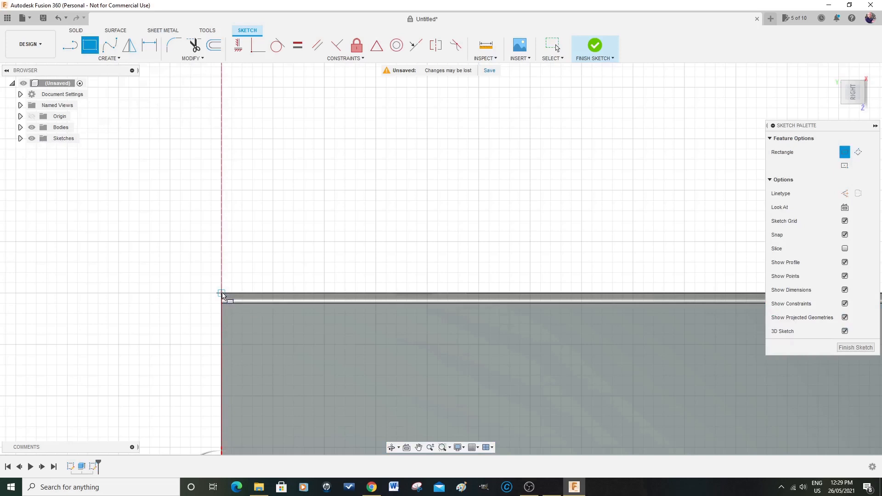
left_click(222, 293)
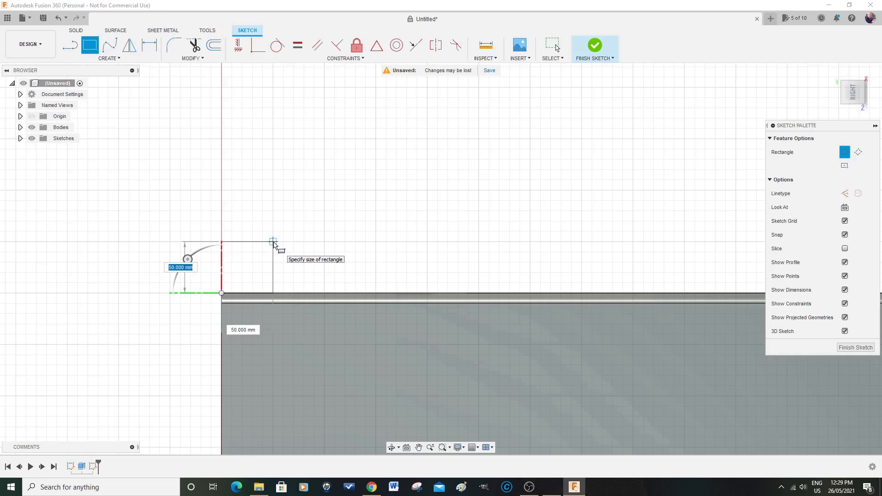
left_click(272, 242)
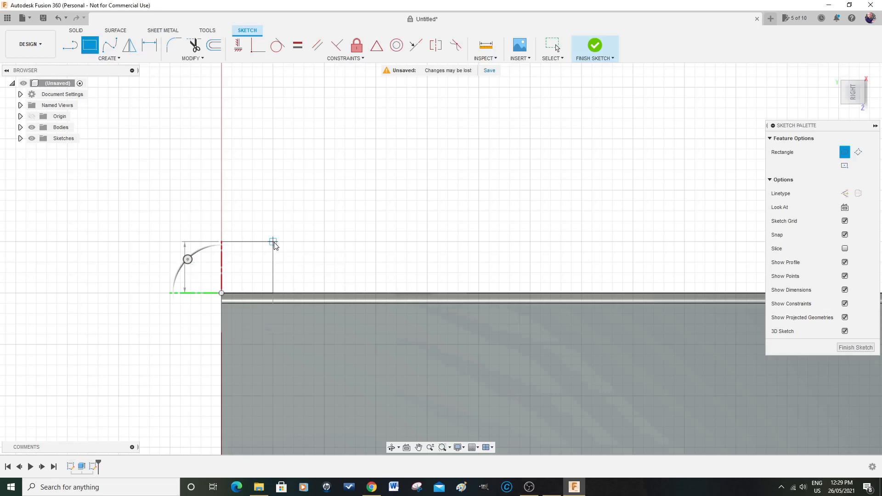
key("Escape")
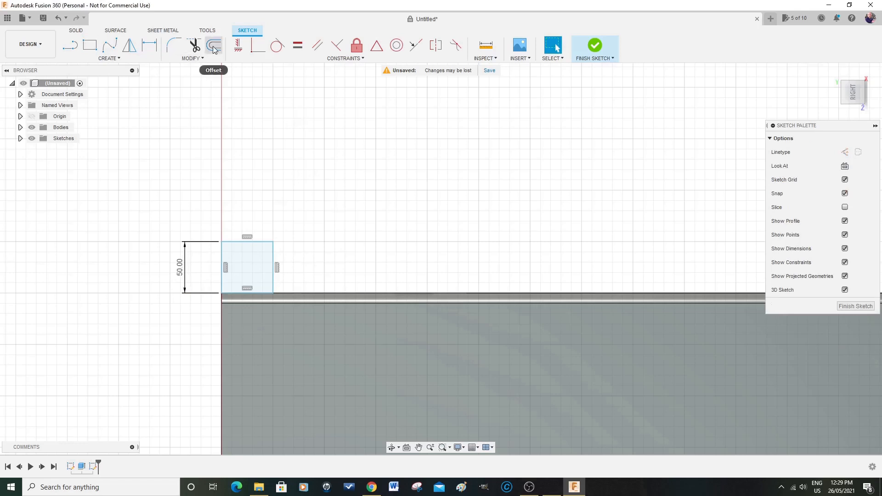
- Fillet all four corners of the 50 mm square with a 10 mm radius
left_click(171, 46)
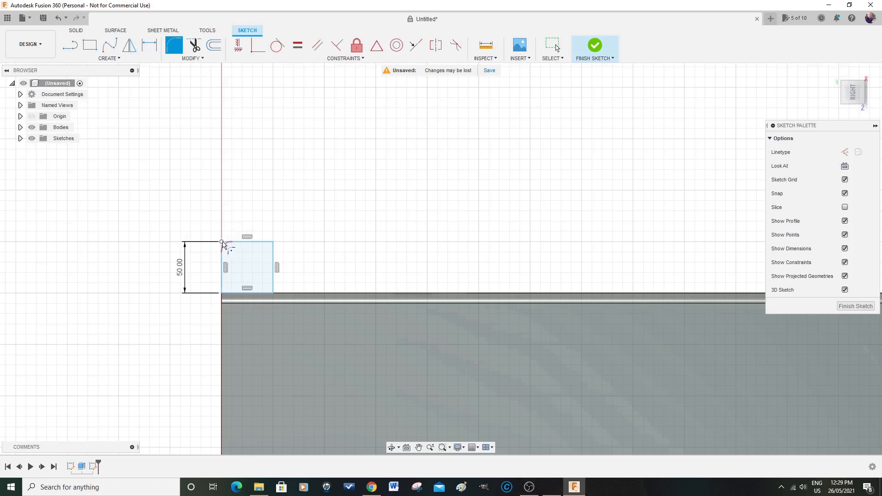
left_click(223, 244)
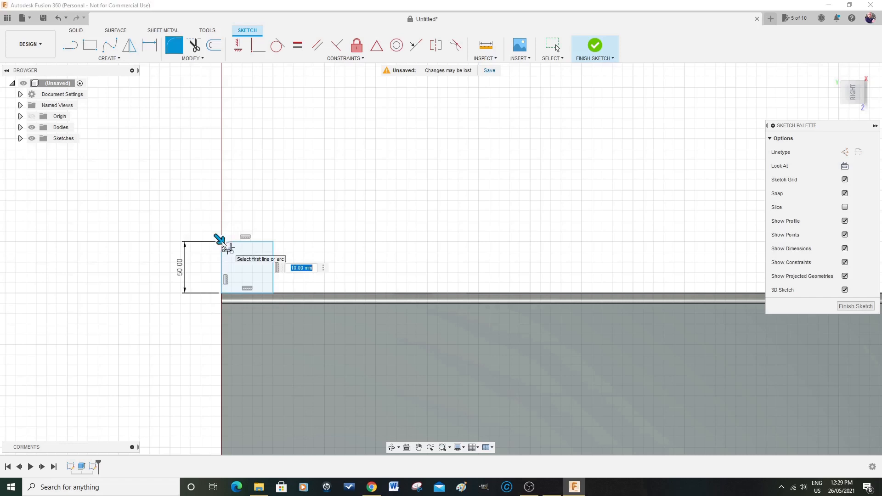
left_click(273, 244)
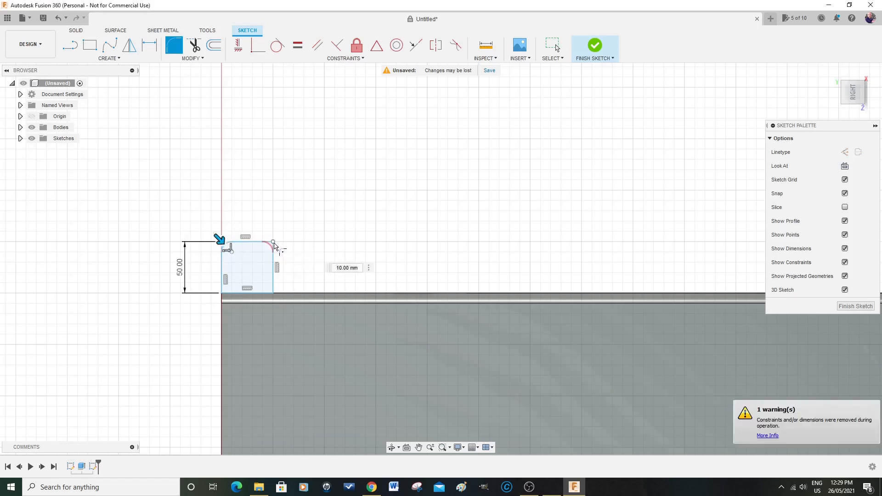
left_click(275, 246)
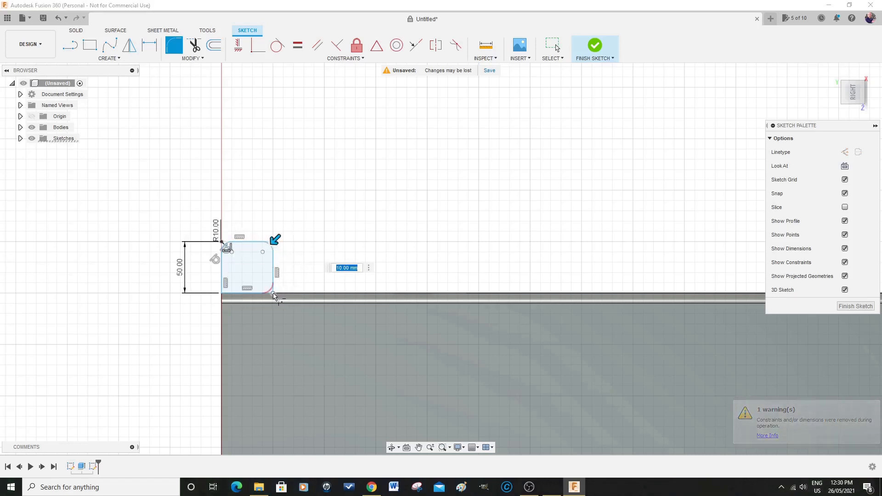
left_click(273, 295)
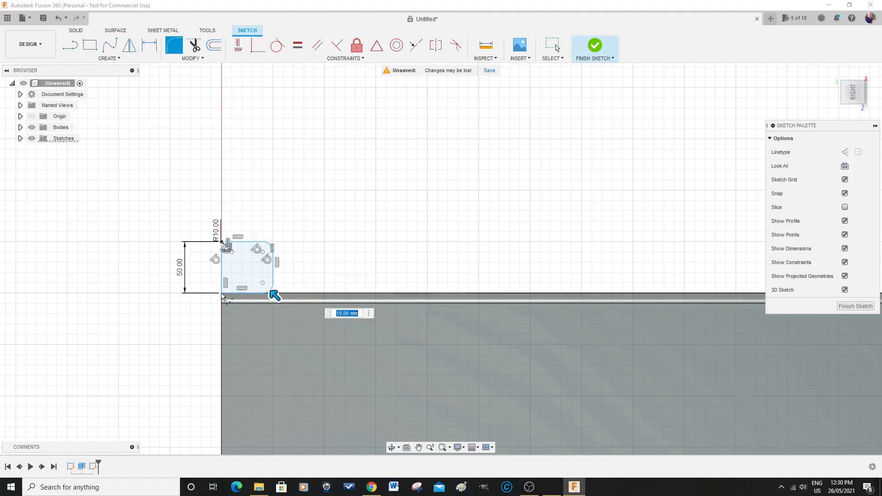
left_click(221, 295)
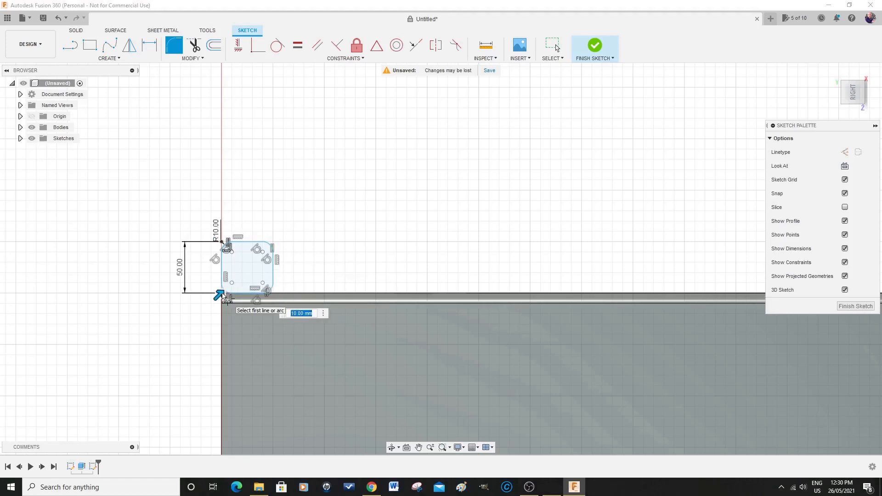
key("Return")
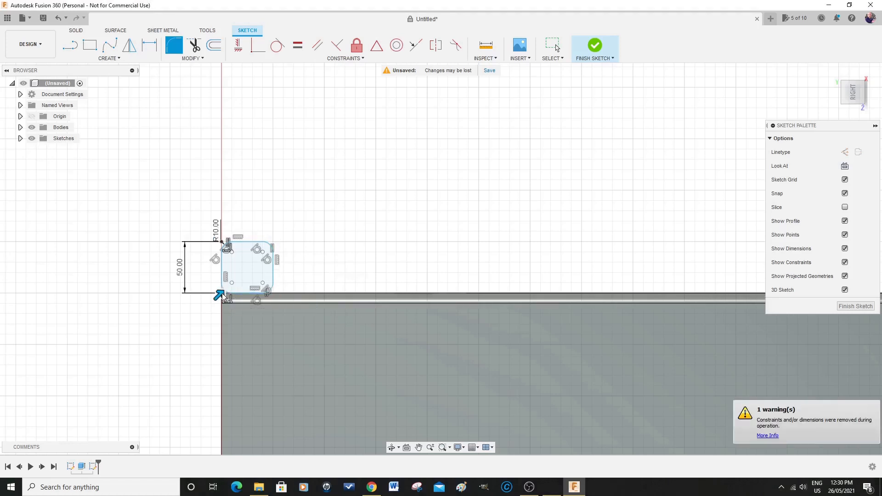
key("Escape")
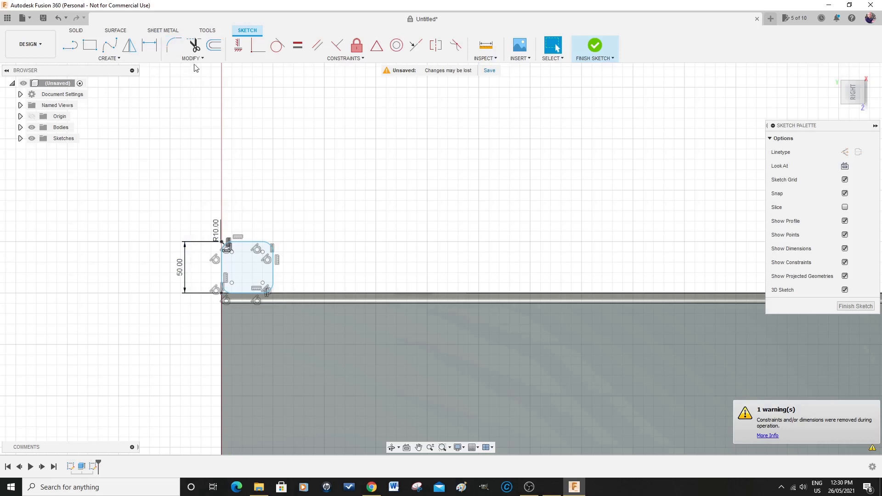
- Offset the rounded square's whole outline inward by 4 mm and finish the sketch
left_click(214, 45)
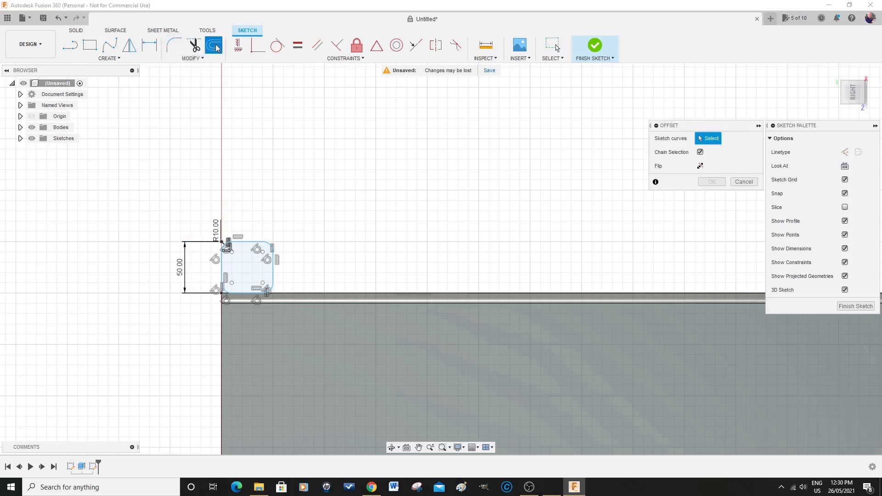
left_click(250, 242)
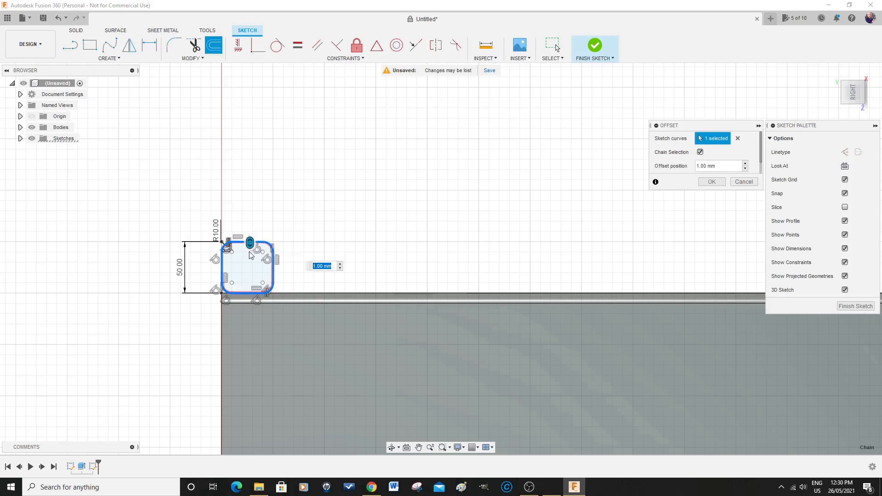
left_click_drag(250, 246, 249, 252)
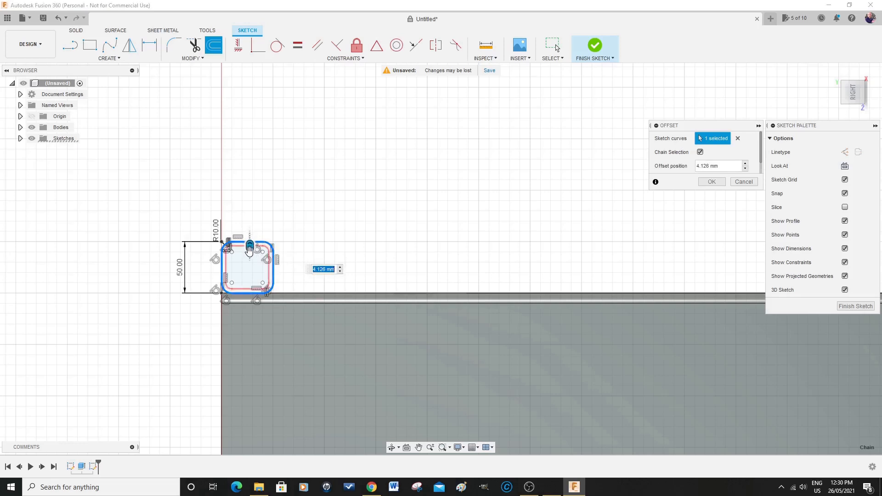
left_click(326, 269)
left_click_drag(326, 269, 320, 268)
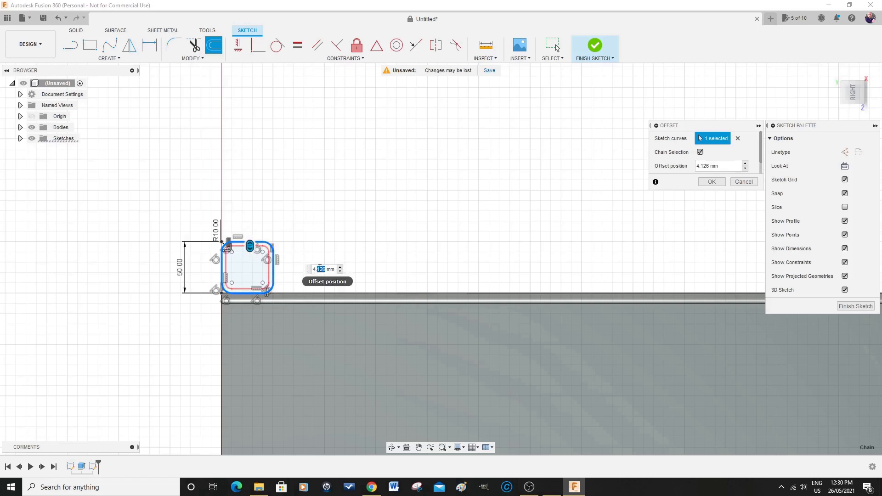
type("0")
key("Return")
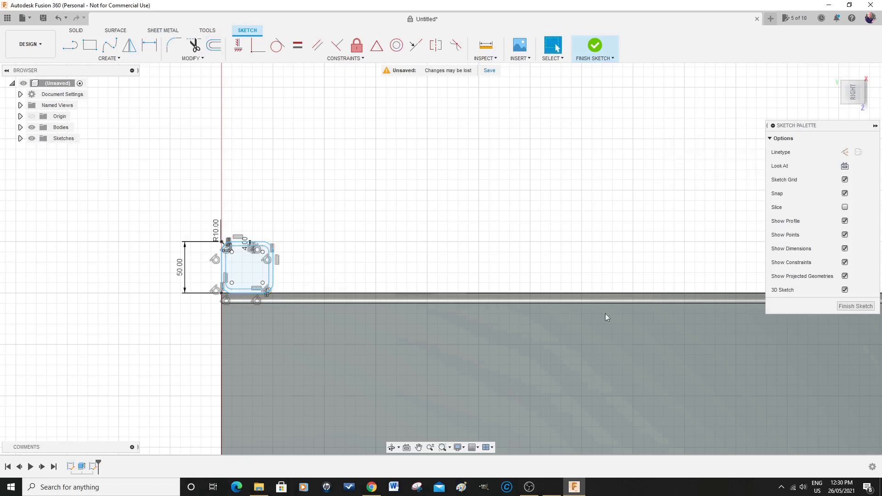
left_click(856, 306)
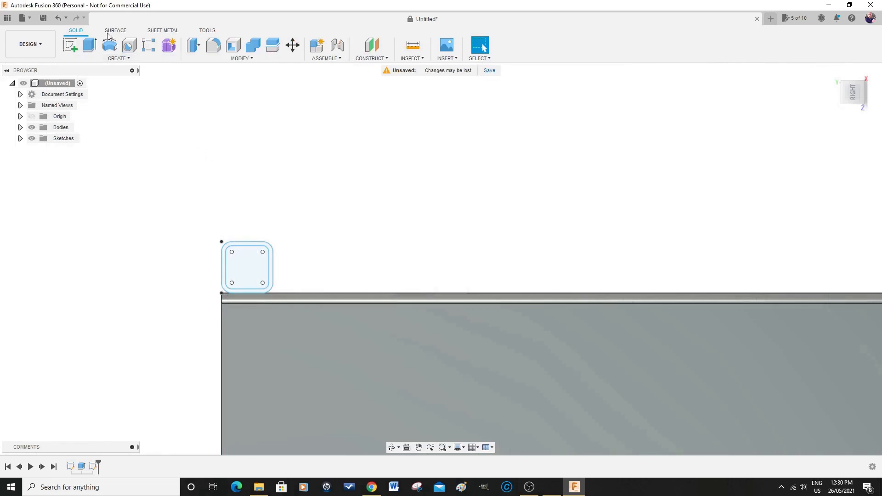
- Extrude the ring between the two rounded square outlines by -1500 mm, joined to the existing tube
left_click(90, 45)
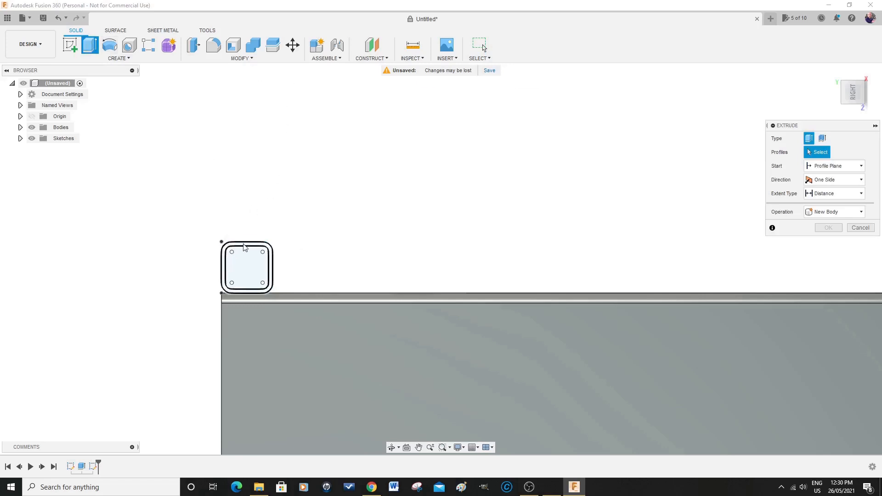
left_click(246, 247)
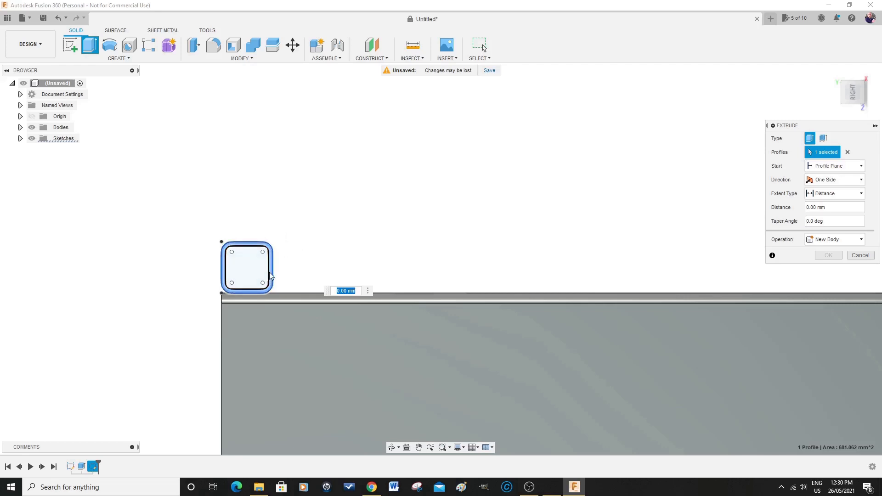
left_click(257, 275)
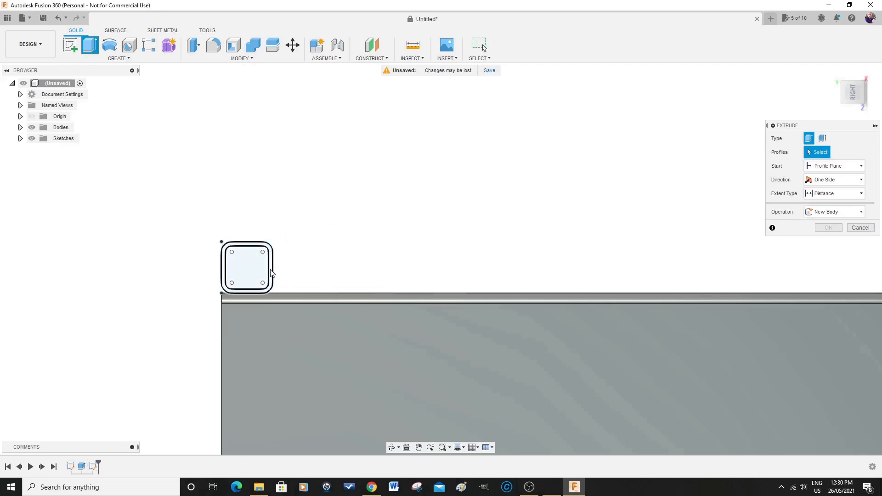
left_click(271, 273)
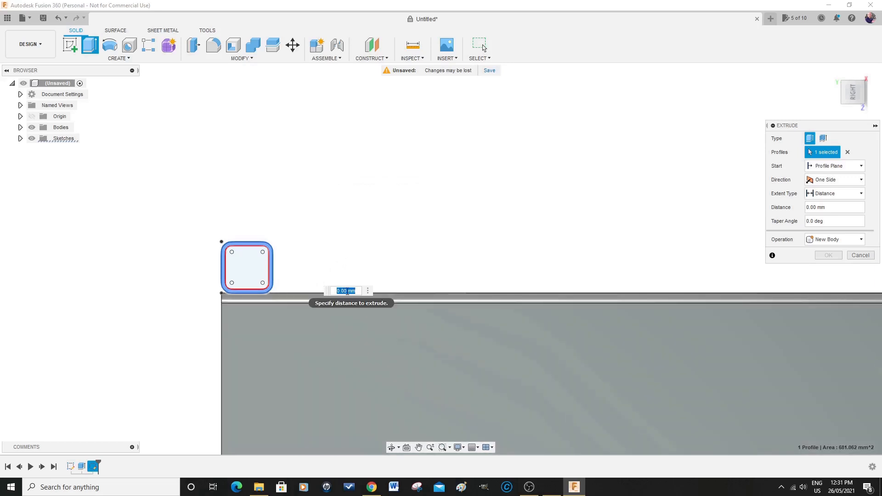
left_click(347, 291)
double_click(345, 291)
key("BackSpace")
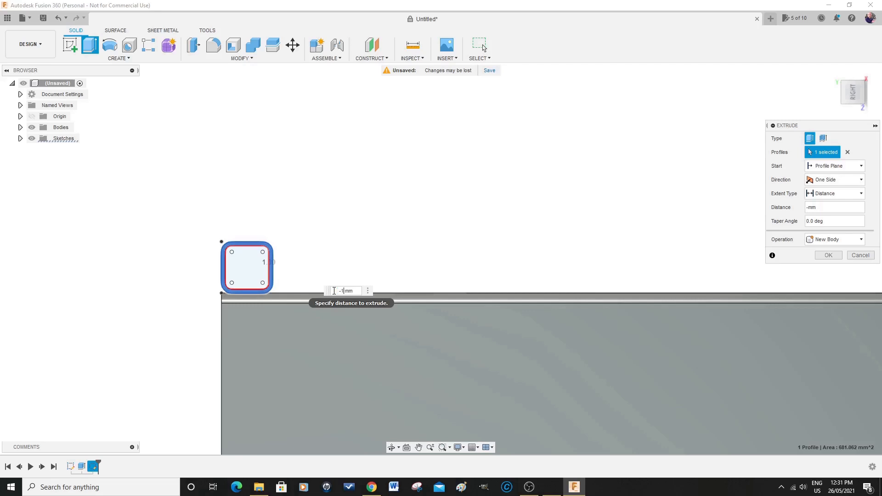
type("15000")
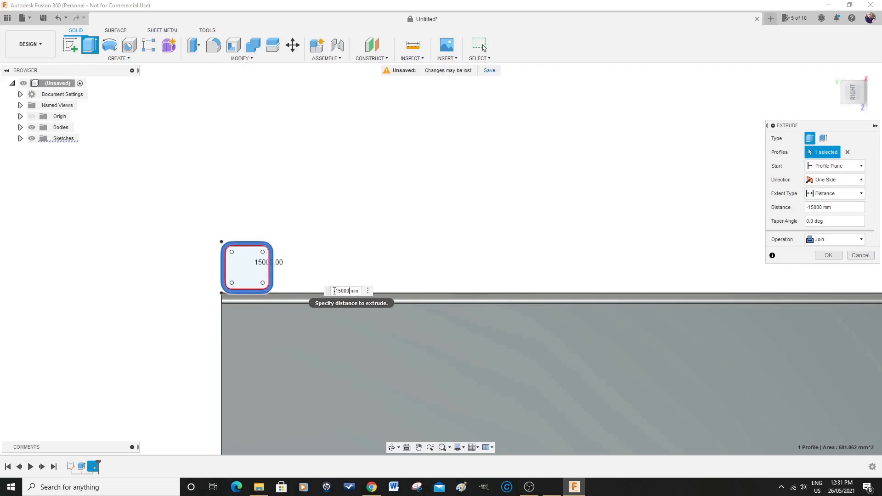
key("BackSpace")
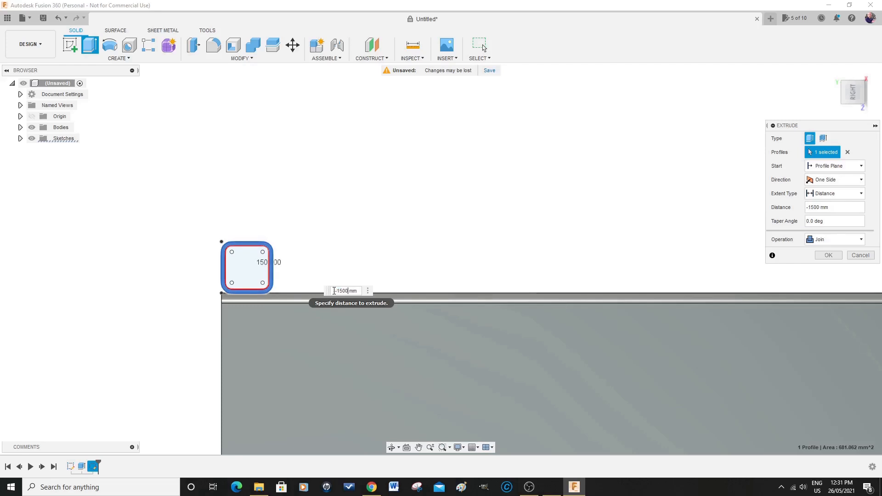
key("Return")
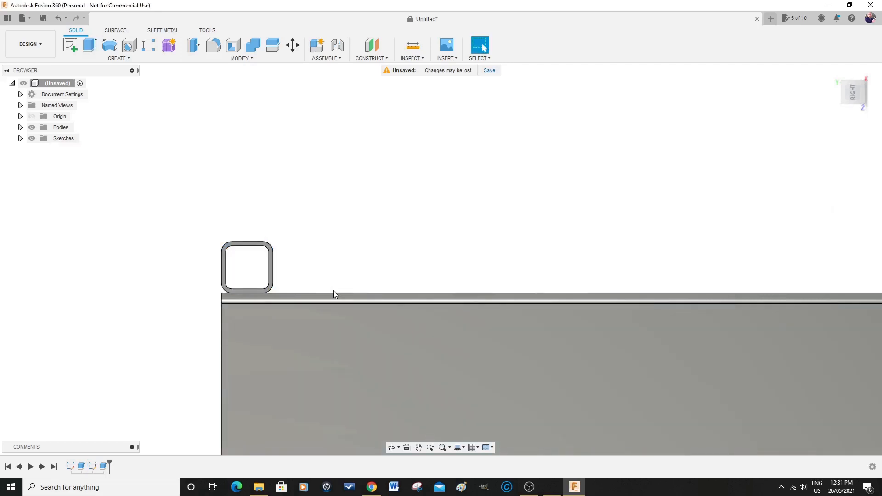
- Examine the new square tube from an angled view and list the model's bodies and sketches
scroll(337, 291, "down", 4)
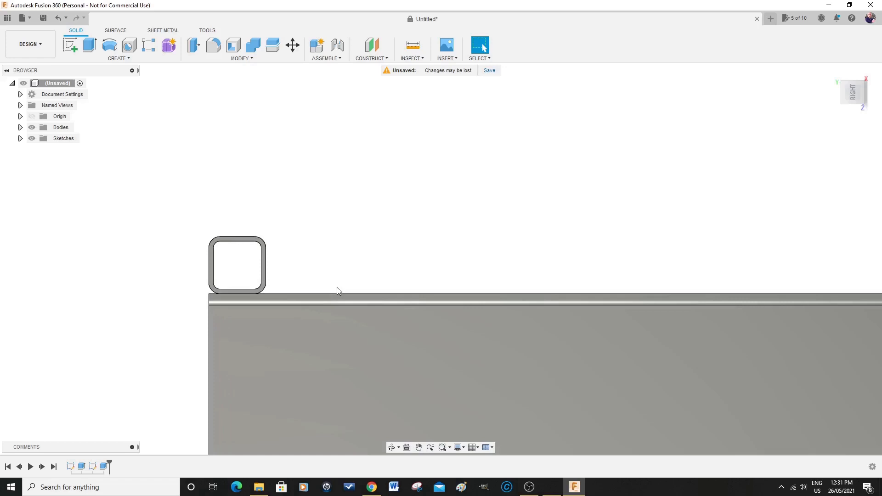
scroll(338, 288, "down", 2)
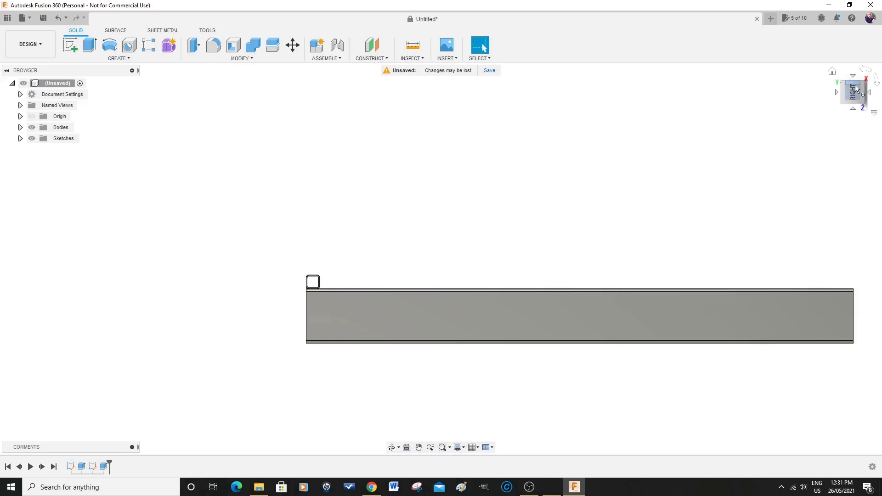
mouse_move(852, 98)
left_mouse_down()
mouse_move(860, 107)
mouse_move(808, 142)
mouse_move(809, 108)
mouse_move(809, 127)
left_mouse_up()
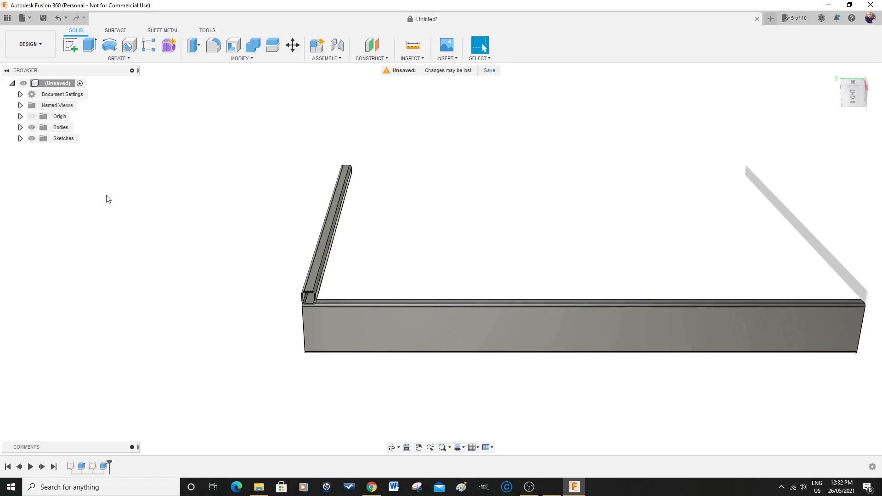
left_click(20, 128)
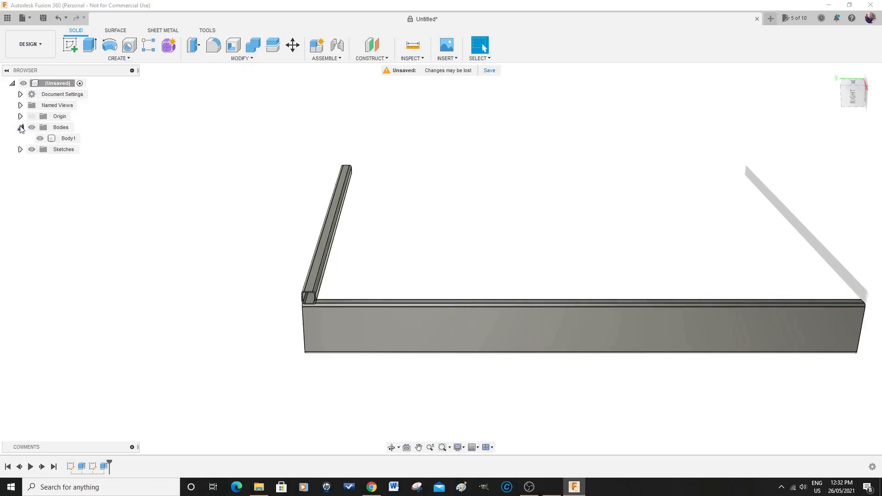
left_click(20, 149)
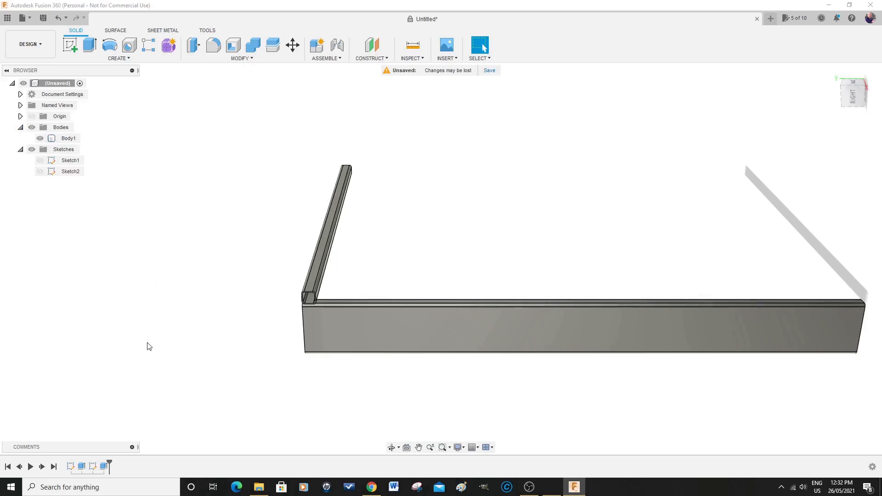
- Set up a Pattern on Path of the square cross tube's extrusion feature along the rectangular tube's upper long edge
left_click(105, 467)
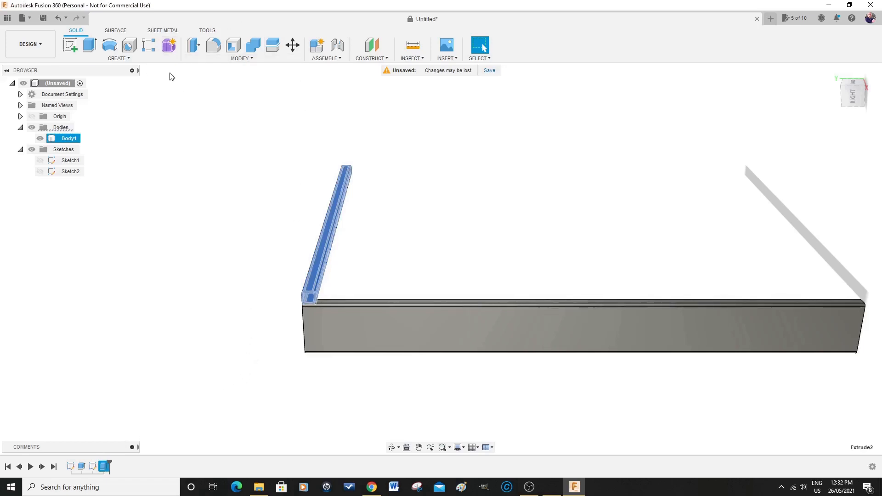
key("Escape")
left_click(125, 58)
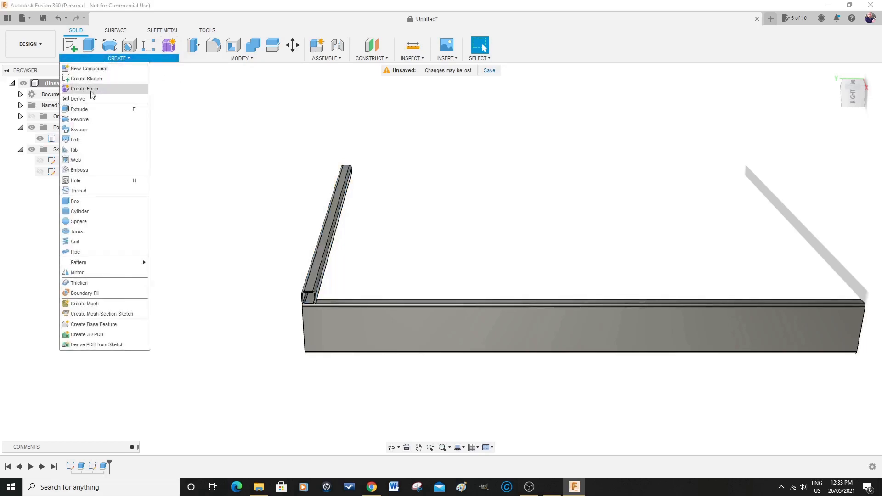
mouse_move(89, 267)
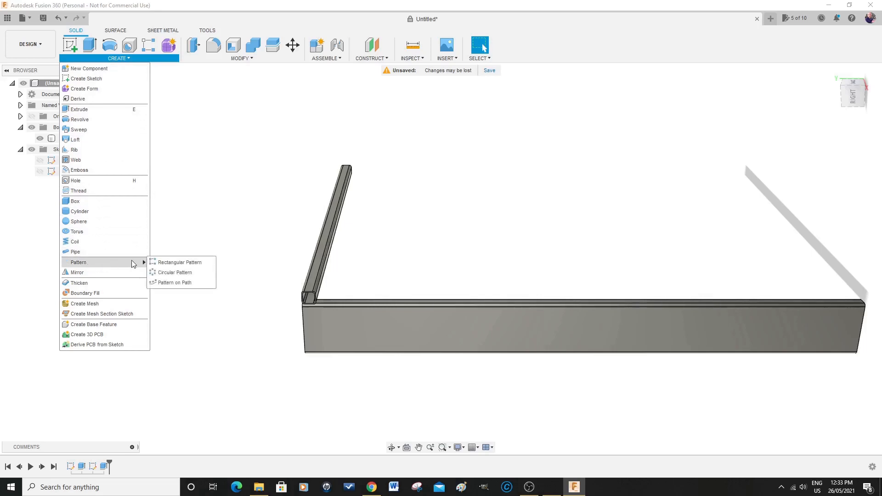
left_click(165, 283)
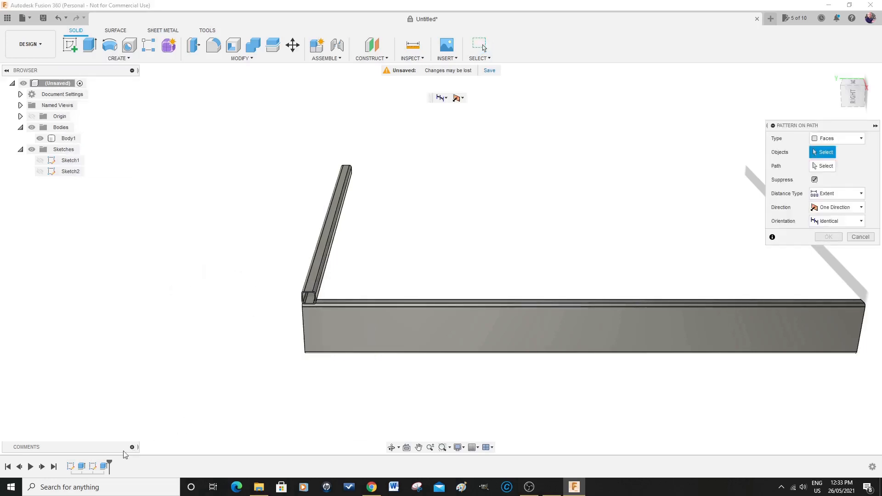
double_click(104, 466)
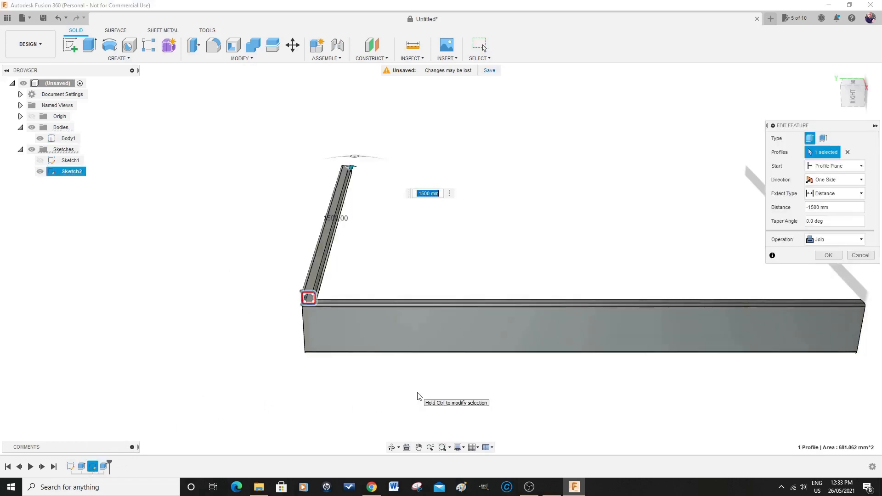
key("Escape")
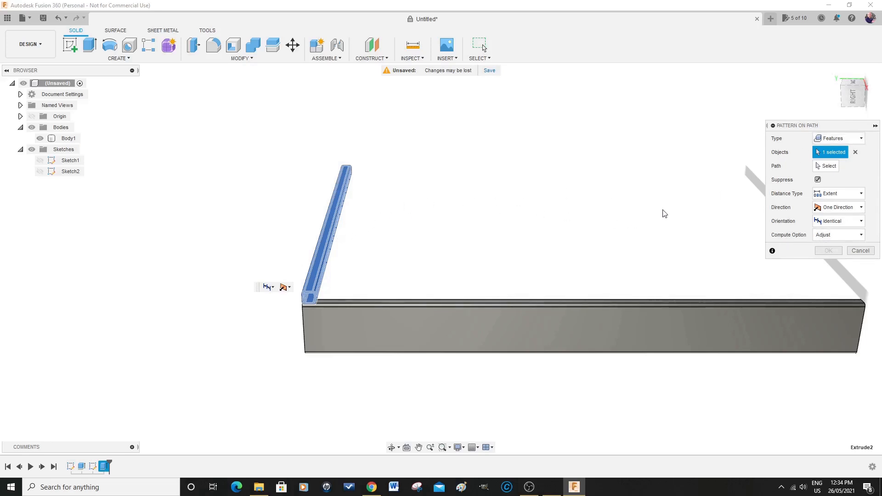
left_click(830, 167)
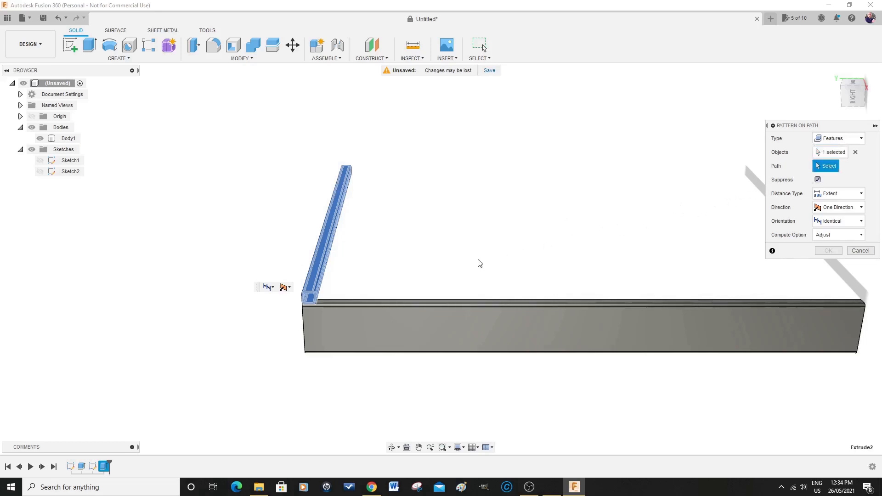
left_click(371, 304)
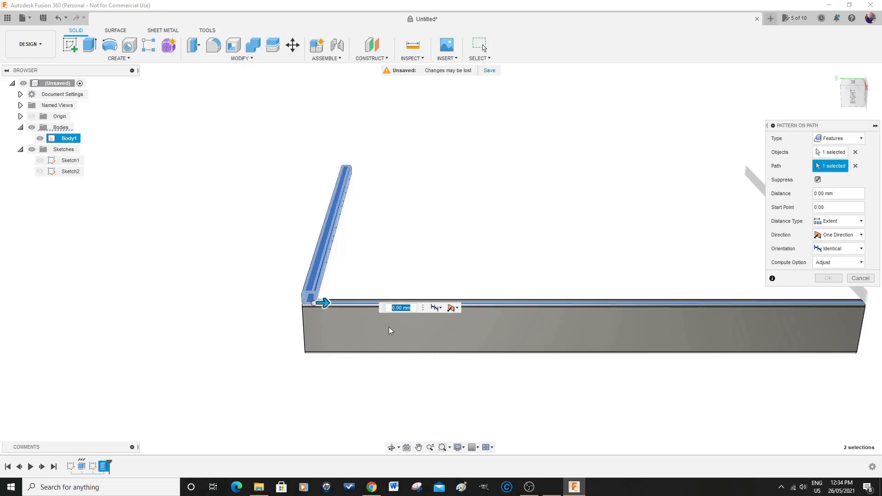
- Set the path pattern's distance to 1900 mm and its quantity to 2, and create it
double_click(391, 307)
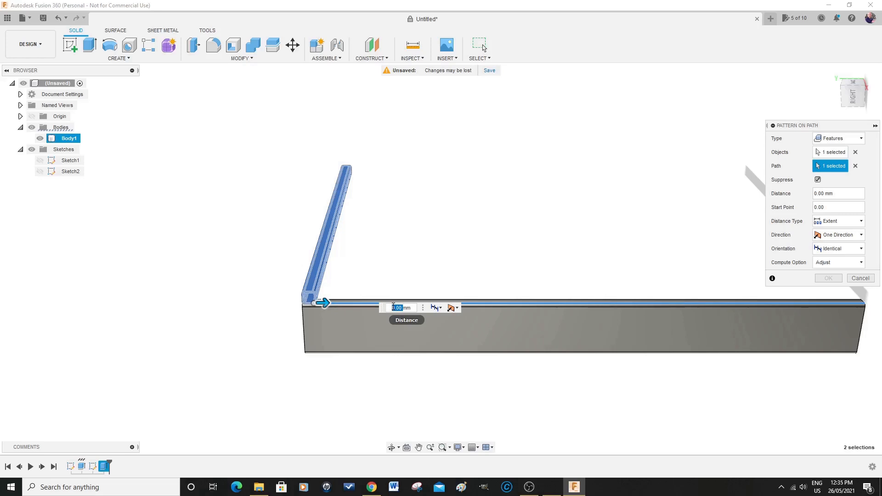
type("1")
key("Return")
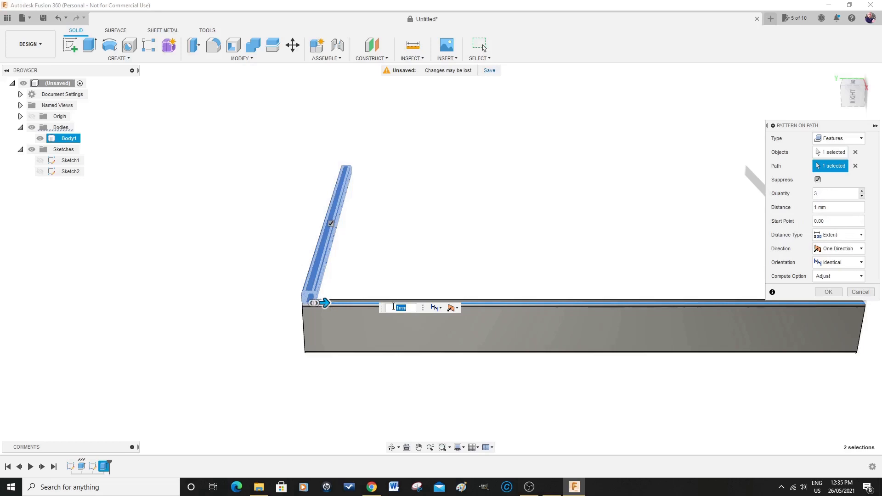
type("0")
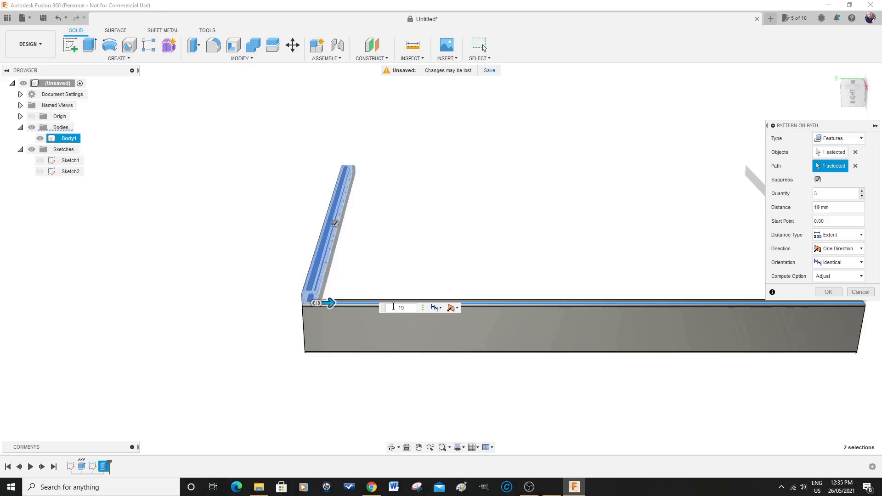
type("0")
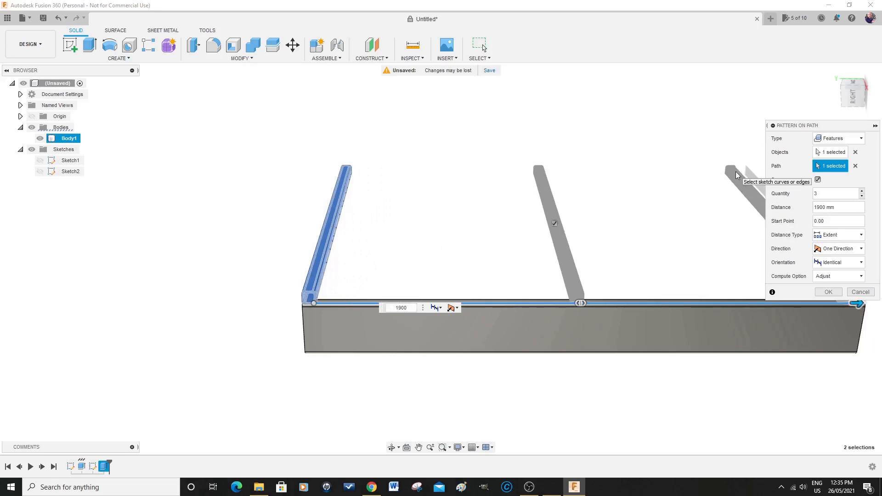
left_click(419, 448)
left_click_drag(660, 336, 506, 340)
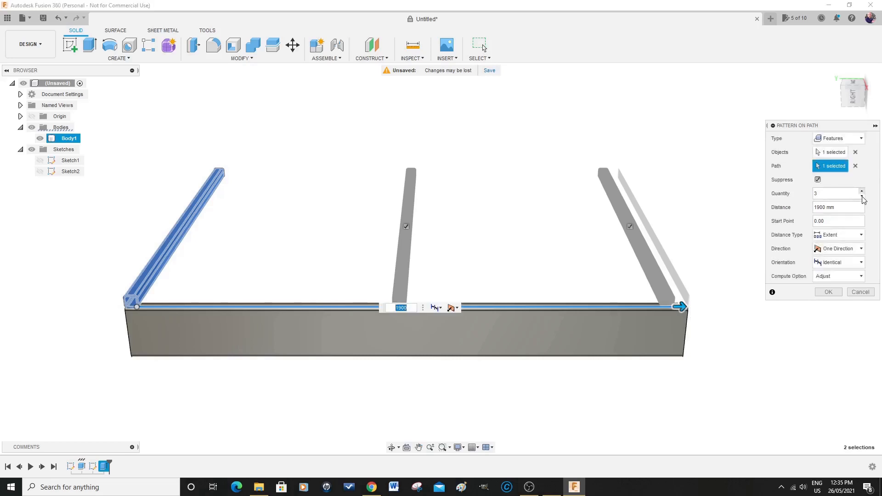
left_click(863, 197)
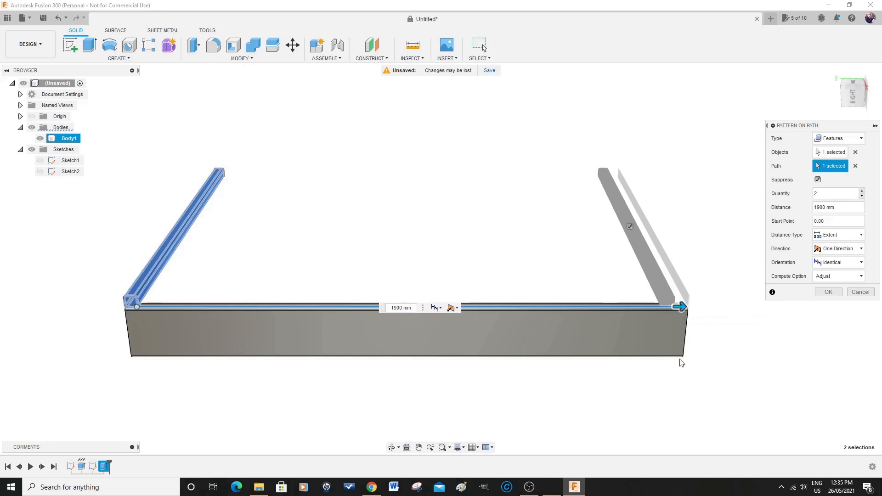
left_click(828, 292)
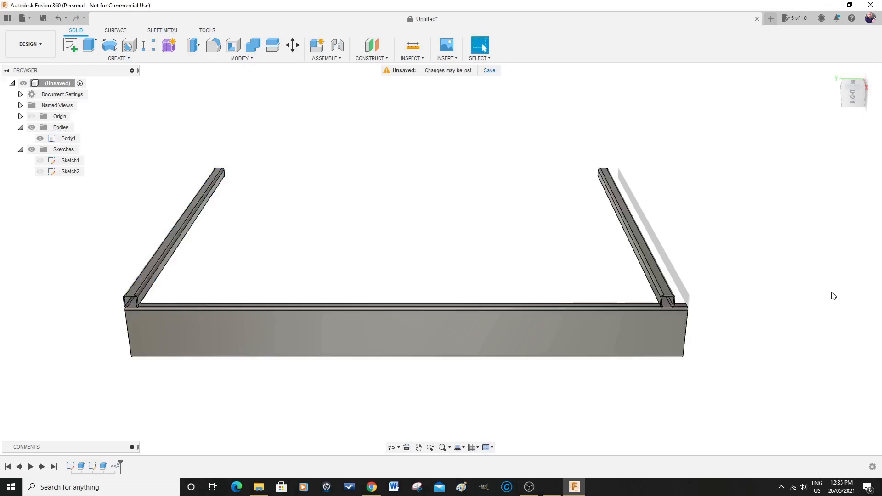
- Check the copied cross tube's position at the far end of the rectangular tube and undo the path pattern
left_click(661, 311)
left_click(712, 319)
left_click(59, 18)
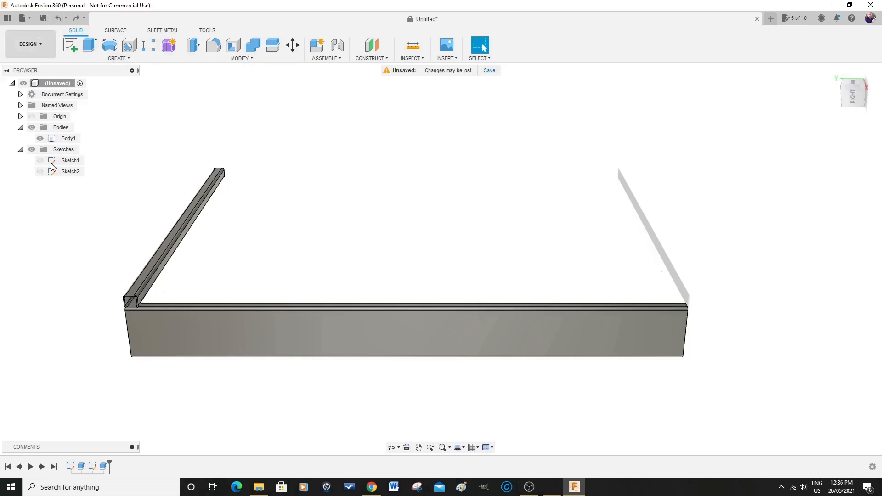
- Start a new Pattern on Path of the square tube's extrusion, using the rectangular tube's upper long edge as path
left_click(105, 466)
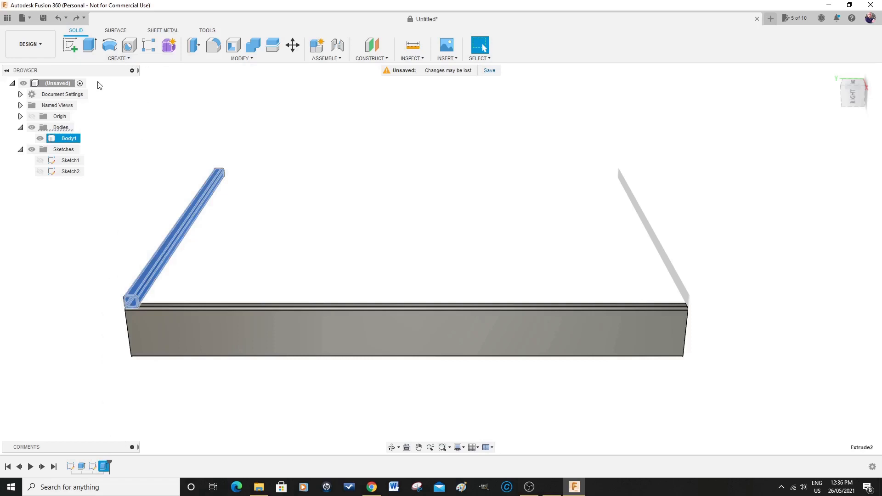
left_click(128, 58)
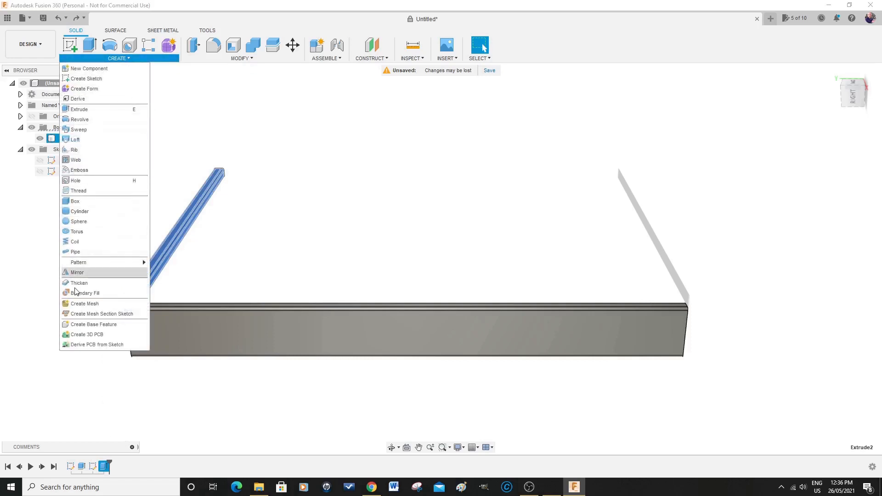
mouse_move(98, 261)
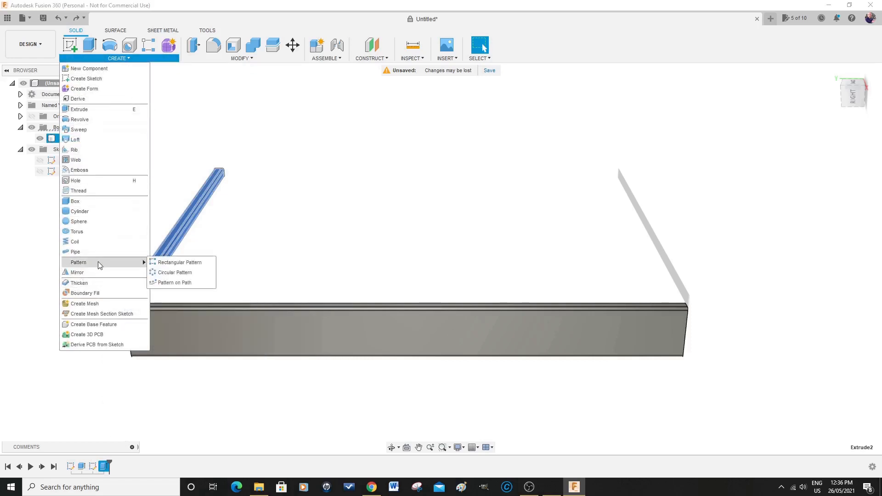
left_click(177, 283)
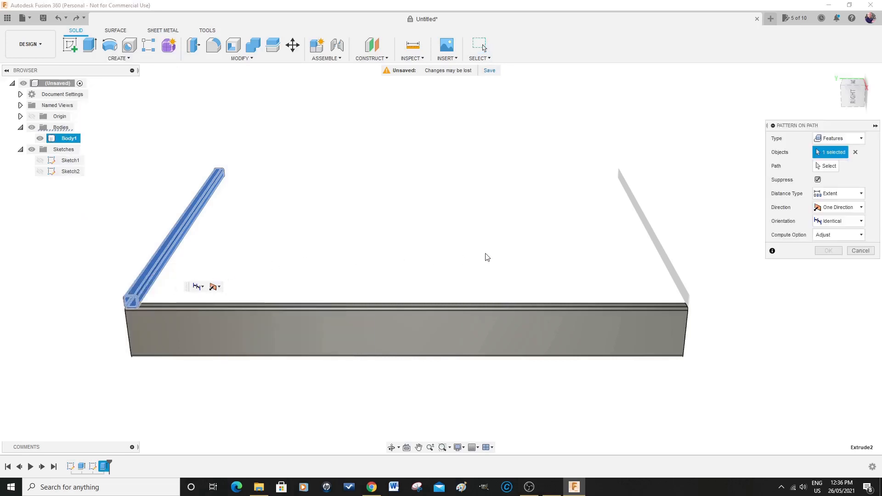
left_click(828, 166)
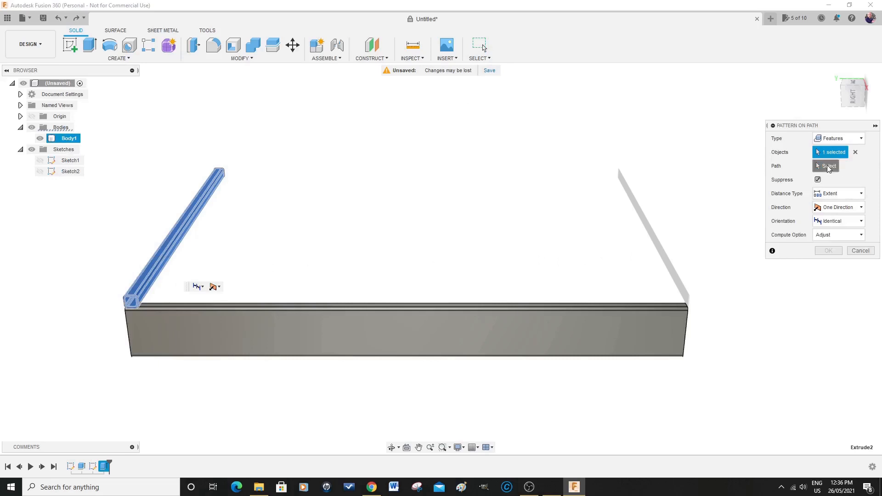
left_click(199, 308)
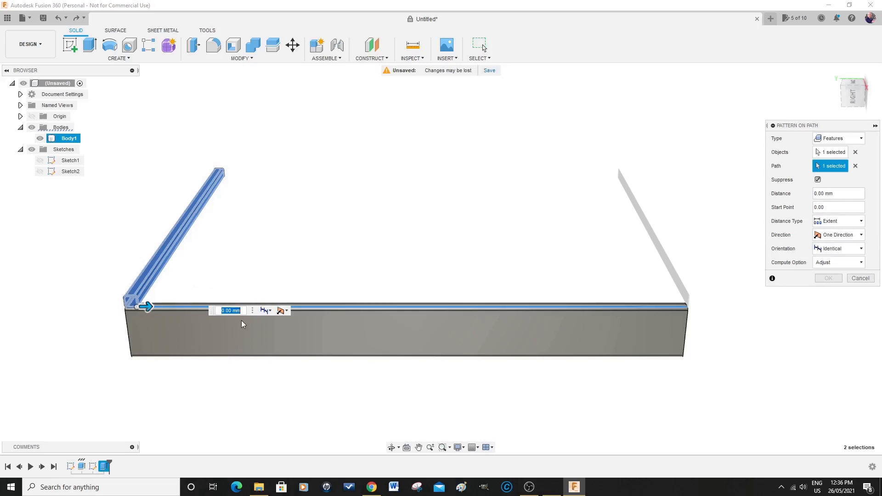
- Set the pattern distance to 1950 mm with a quantity of 2 and create the cross tube at the far end
left_click_drag(232, 312, 221, 312)
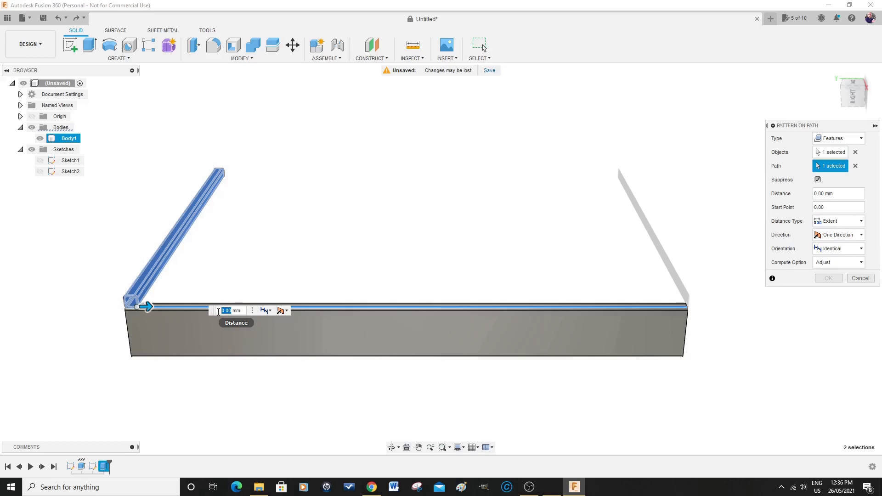
type("95")
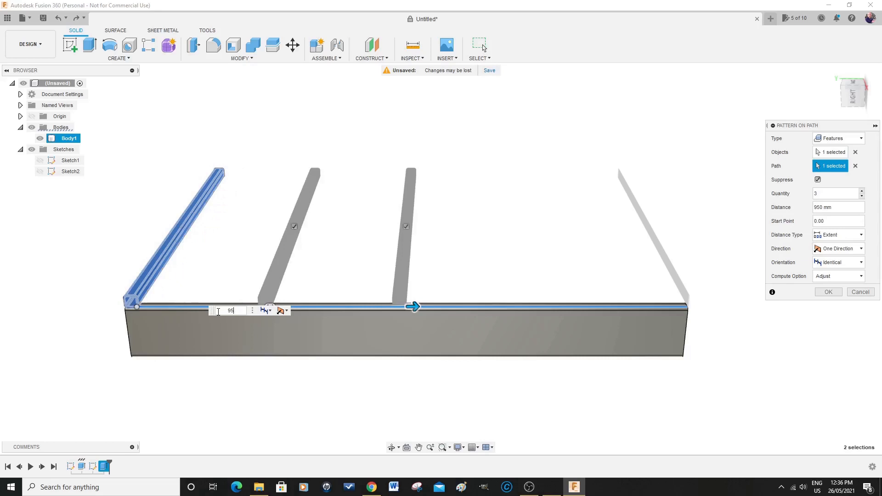
key("BackSpace")
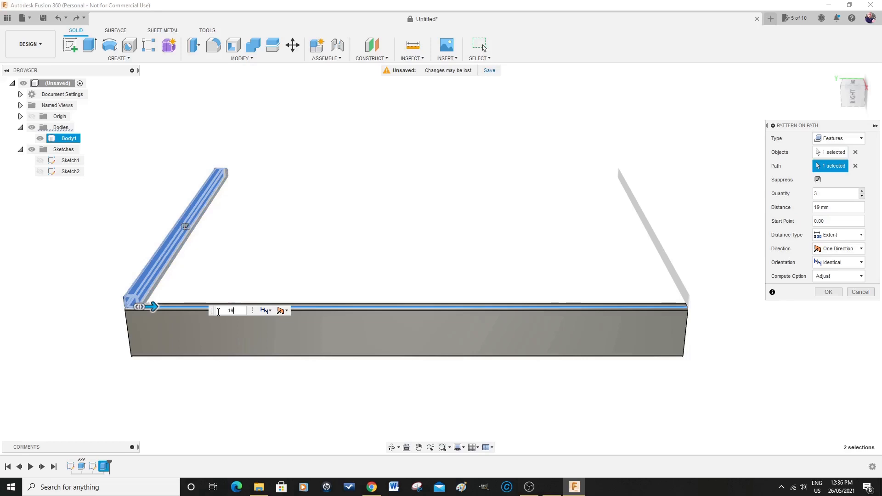
type("50")
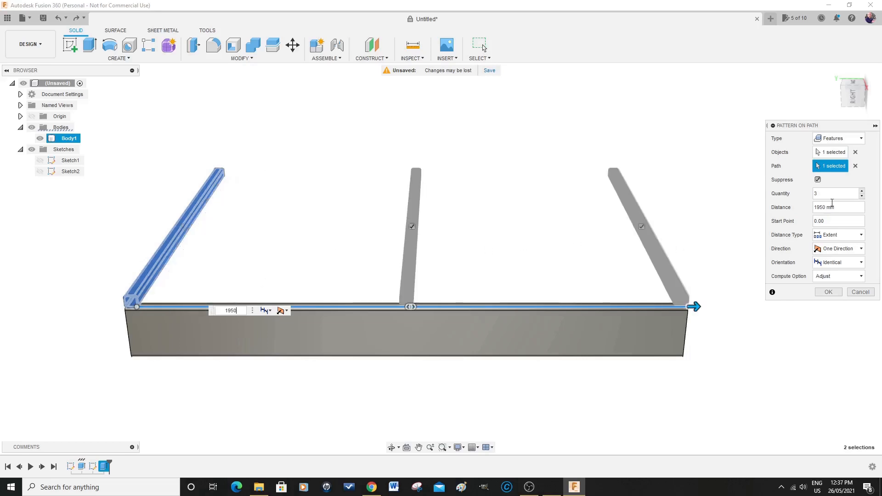
left_click(862, 196)
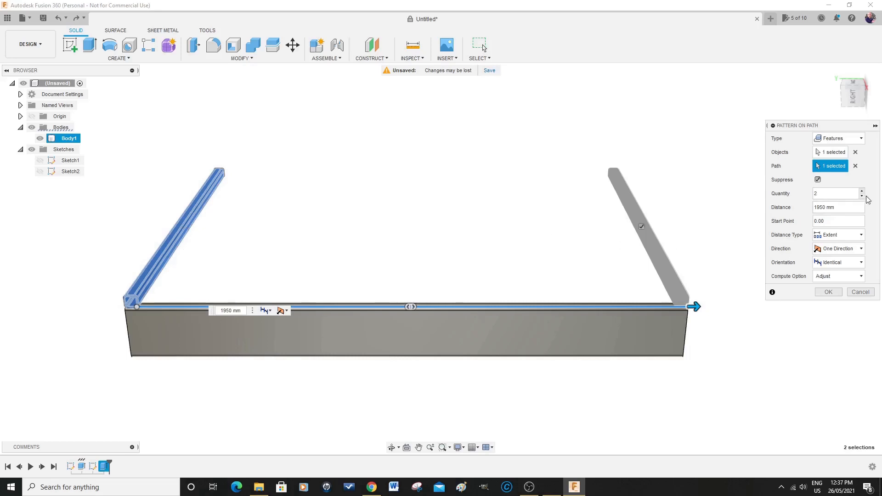
left_click(830, 292)
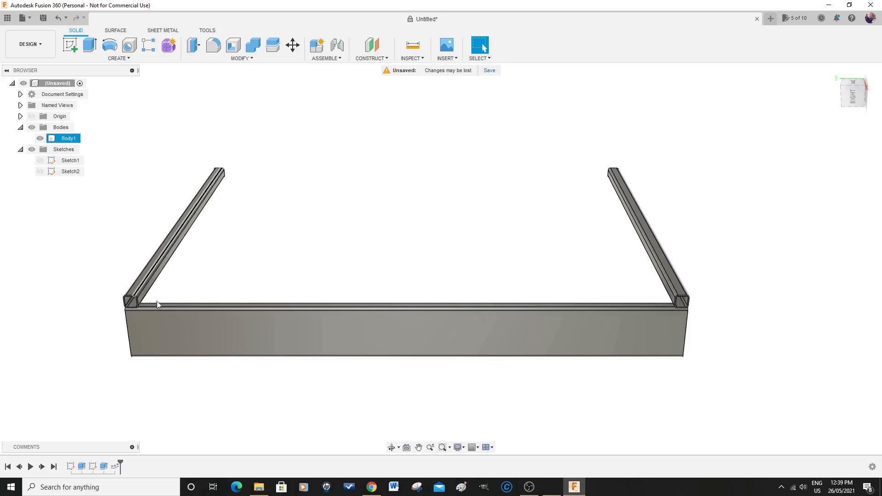
- Start another Pattern on Path of the first cross tube's extrusion along the long upper edge between the two end tubes
left_click(104, 467)
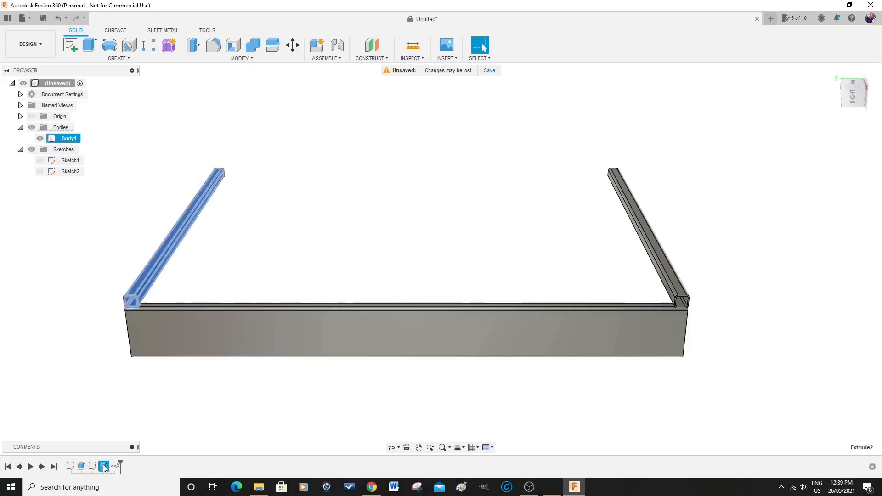
left_click(124, 58)
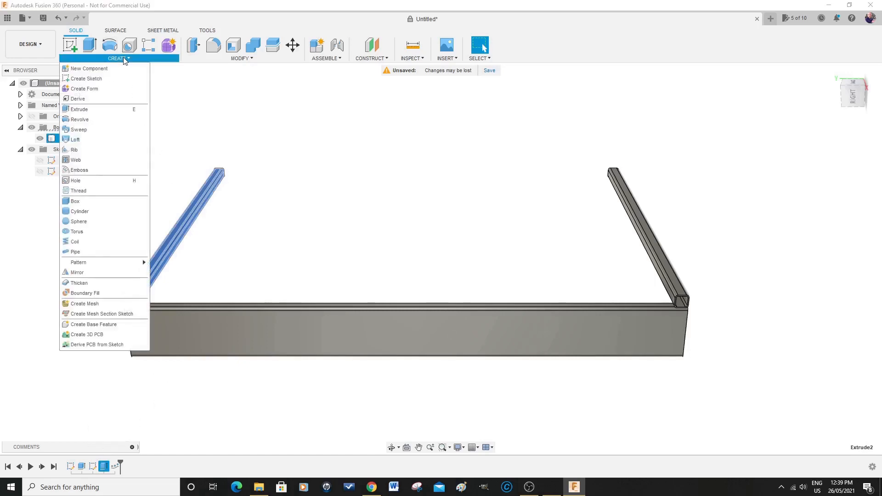
mouse_move(93, 264)
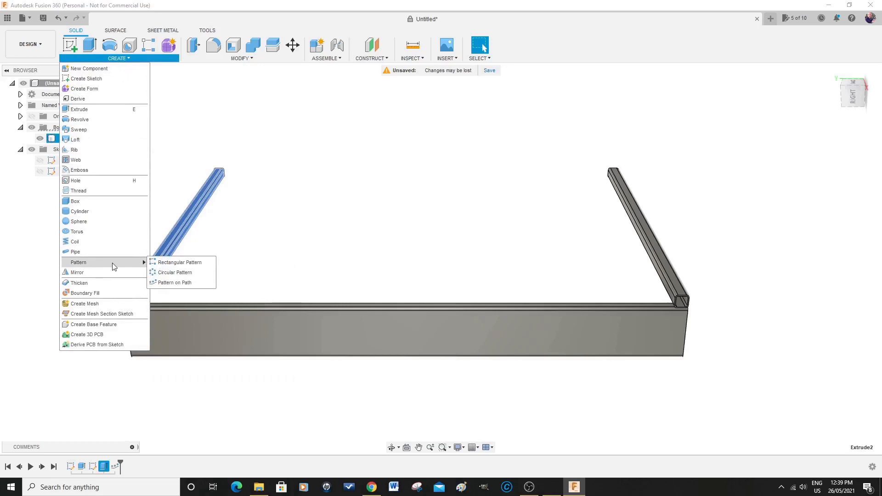
left_click(171, 283)
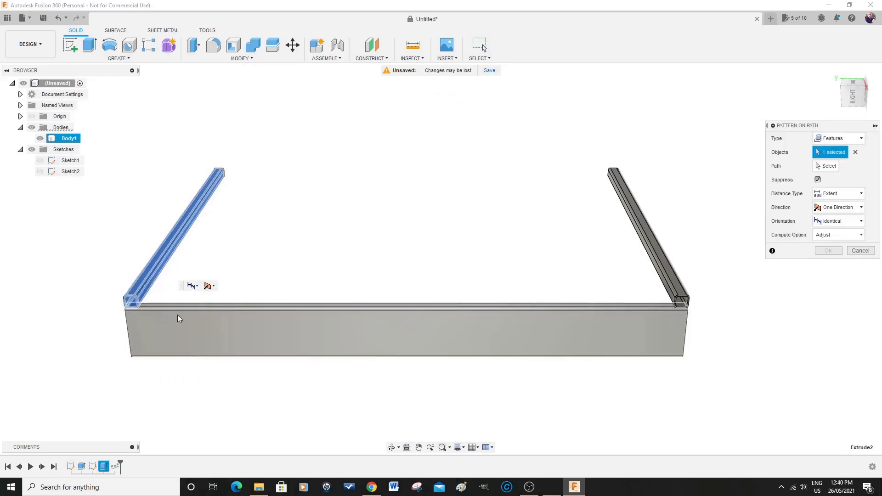
left_click(826, 166)
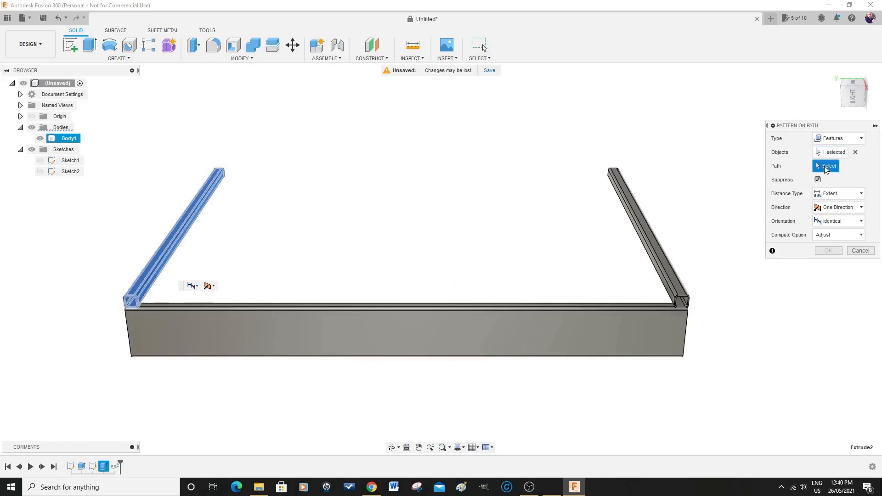
left_click(231, 306)
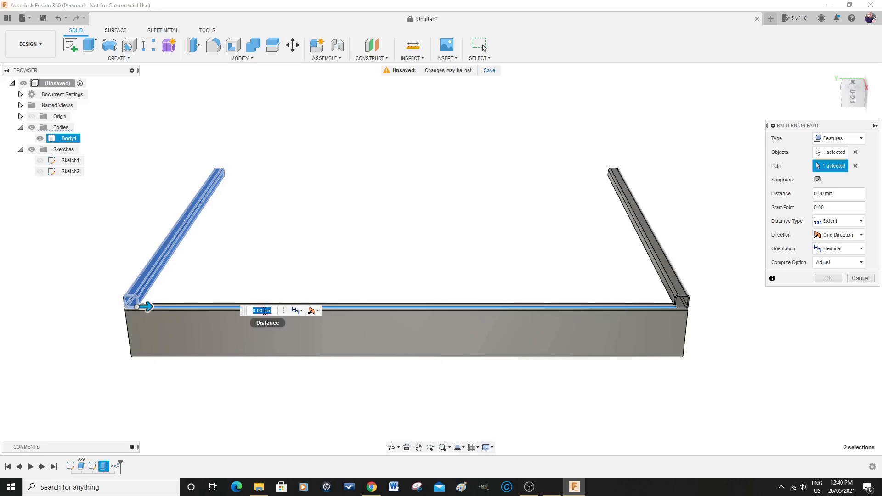
- Set the pattern distance to 1500 mm with a quantity of 4 and create the intermediate cross tubes
left_click_drag(265, 311, 253, 311)
type("1")
key("Return")
type("5")
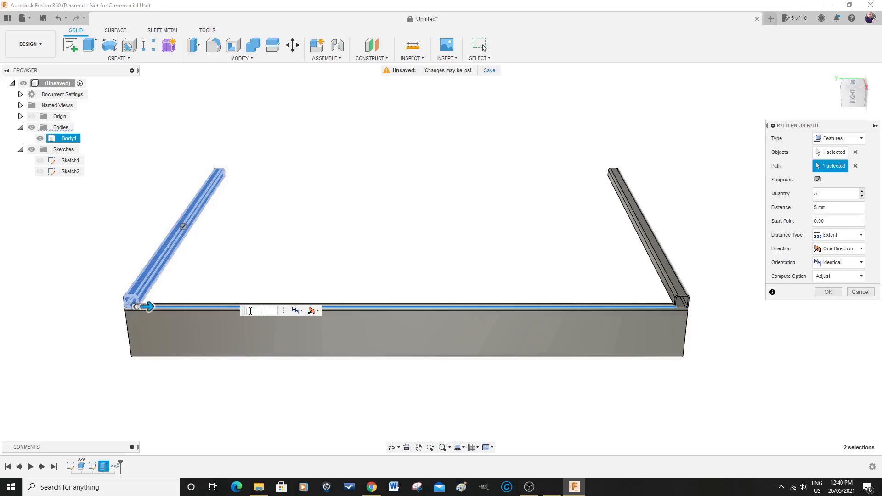
type("55")
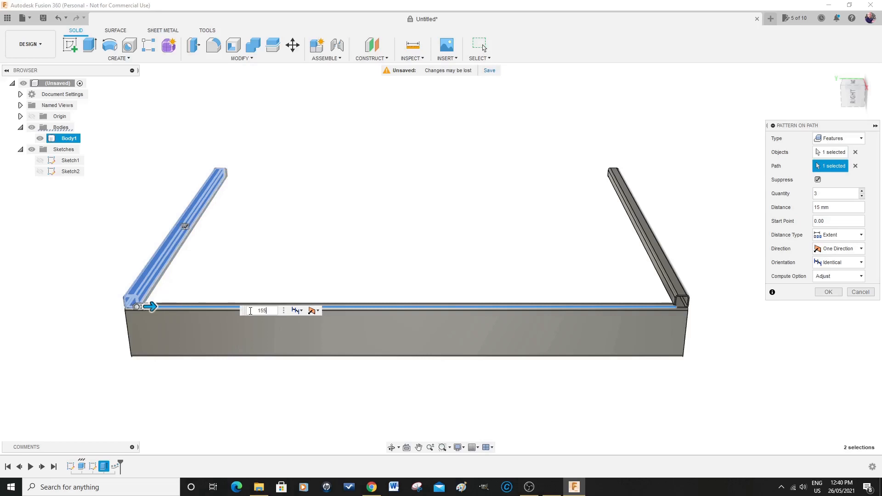
type("0")
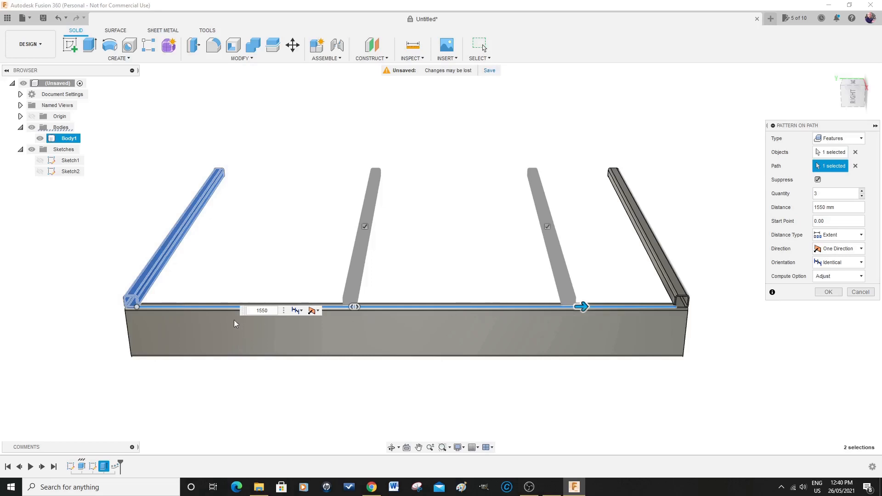
key("BackSpace")
type("0")
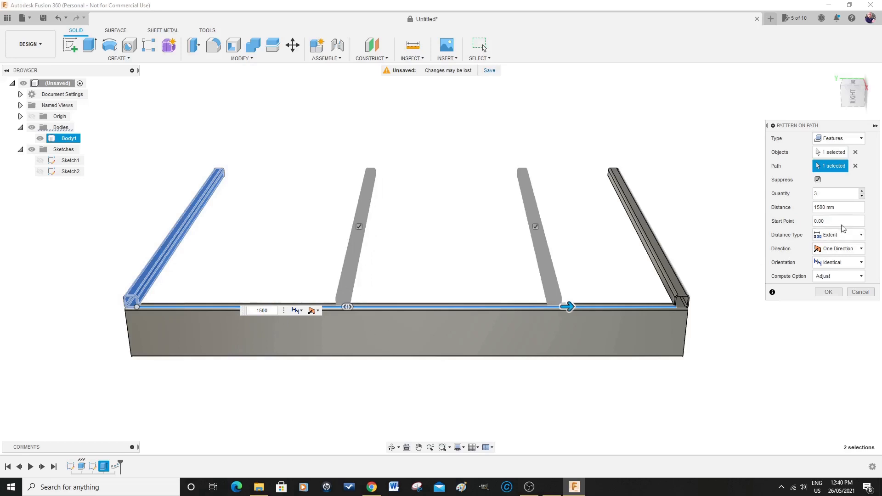
left_click(862, 192)
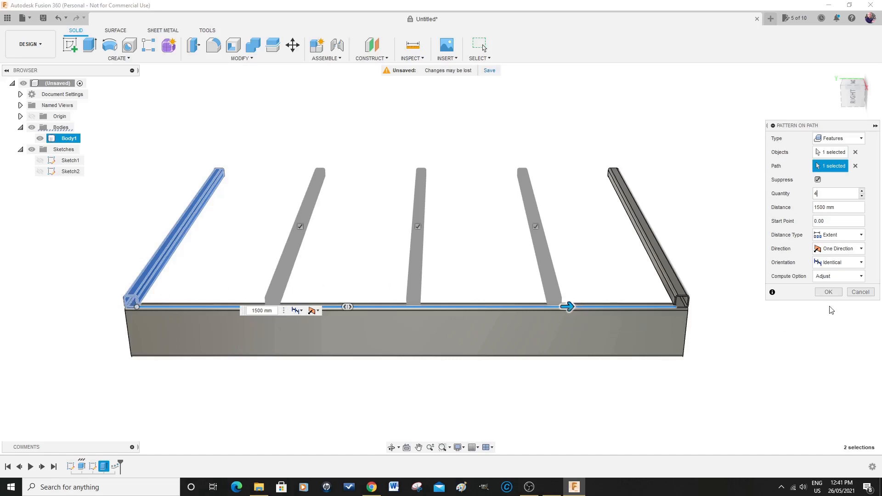
left_click(828, 291)
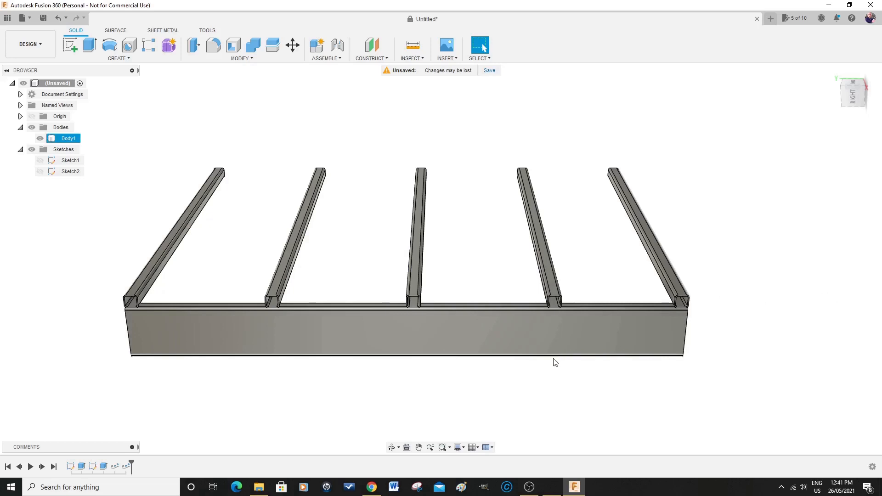
- Start a Pattern on Path of the rectangular tube's extrusion, using the middle cross tube's long edge as path
left_click(854, 82)
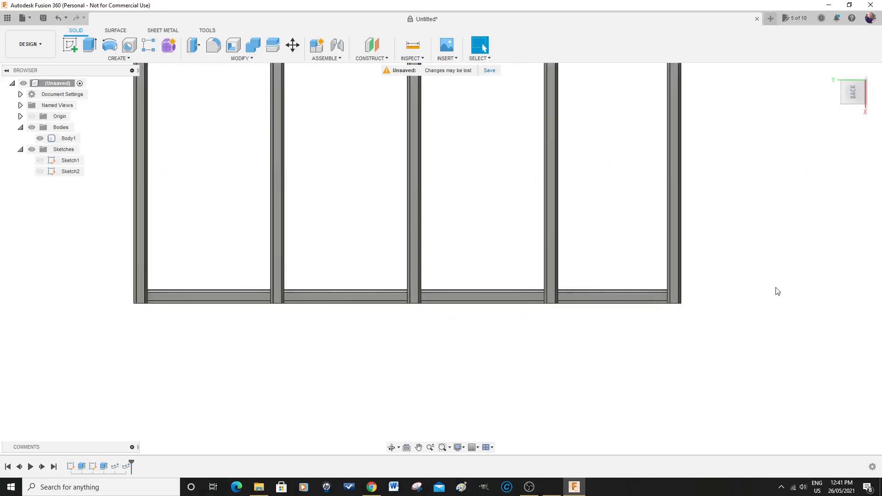
mouse_move(855, 88)
left_click(852, 76)
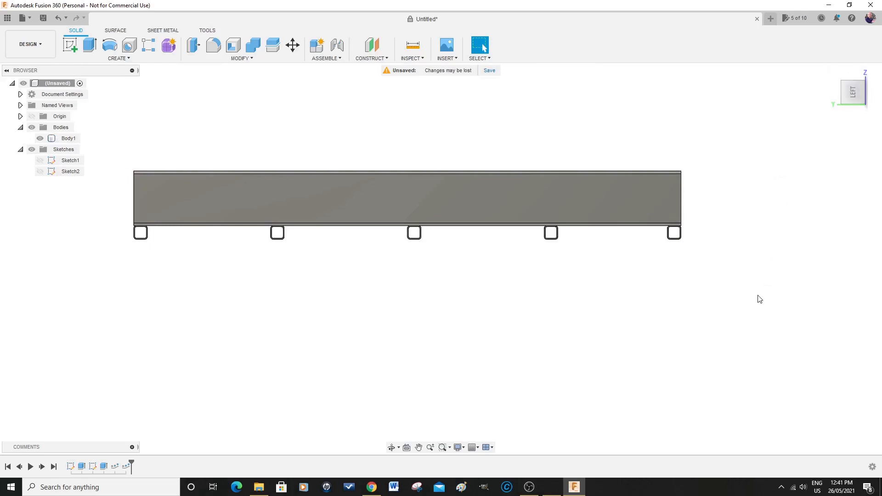
left_click(393, 447)
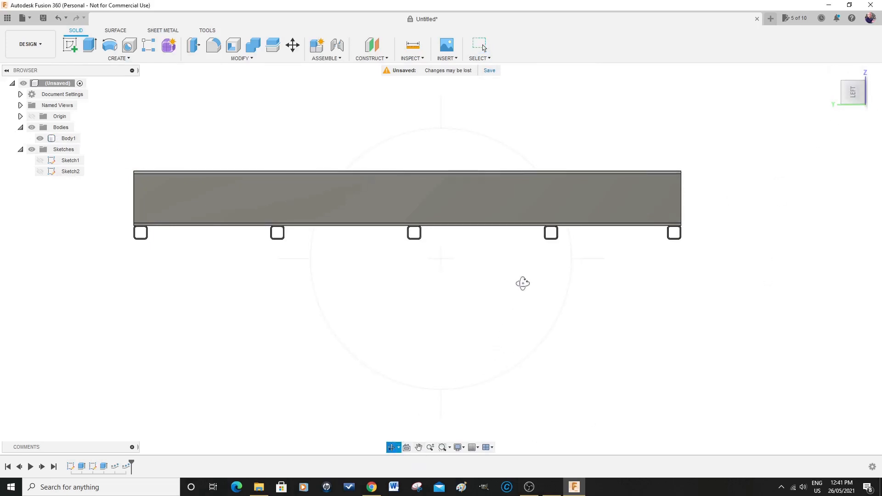
left_click_drag(583, 205, 538, 206)
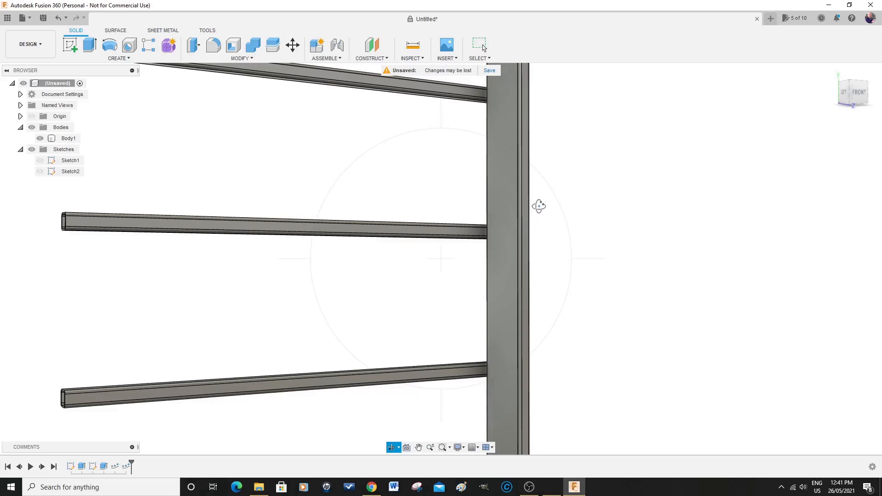
scroll(485, 311, "down", 5)
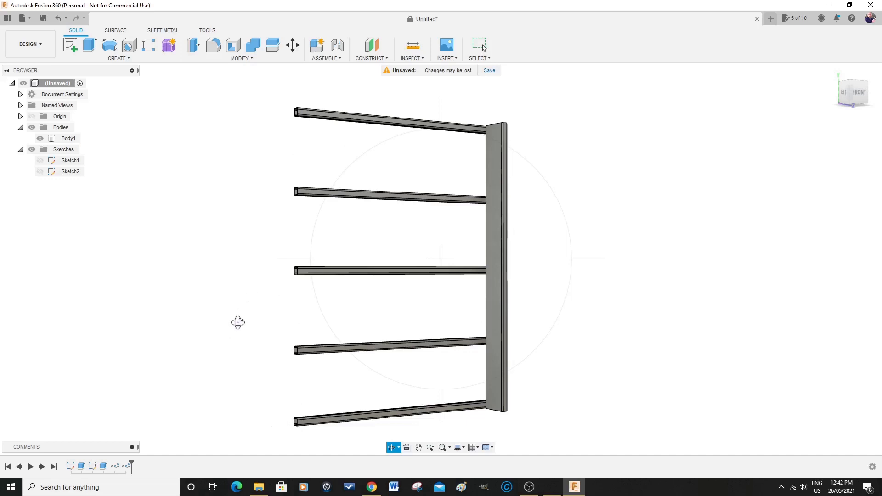
key("Escape")
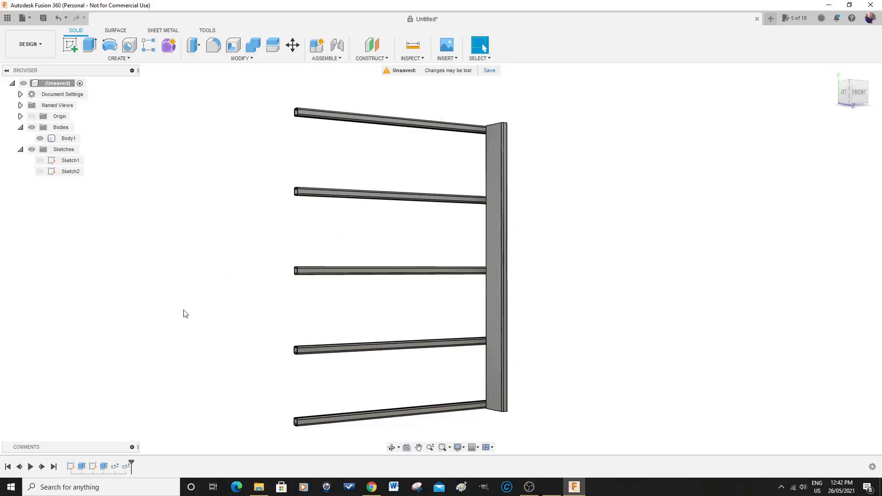
left_click(82, 467)
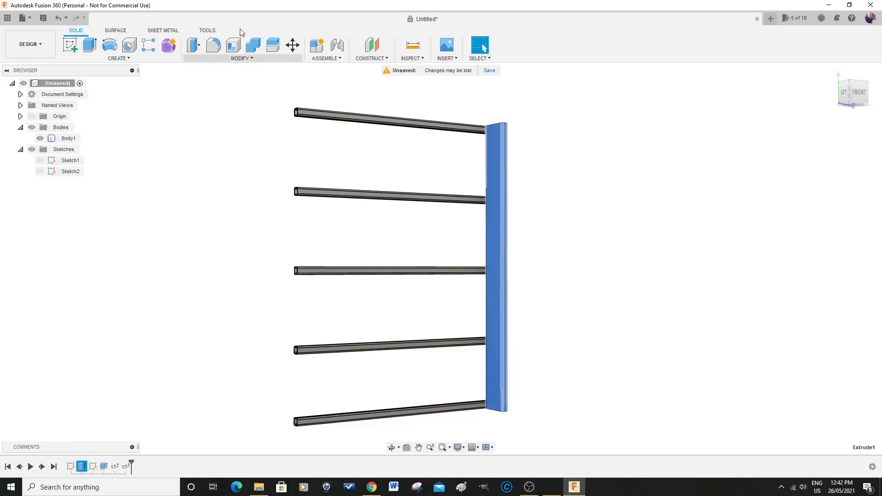
left_click(128, 59)
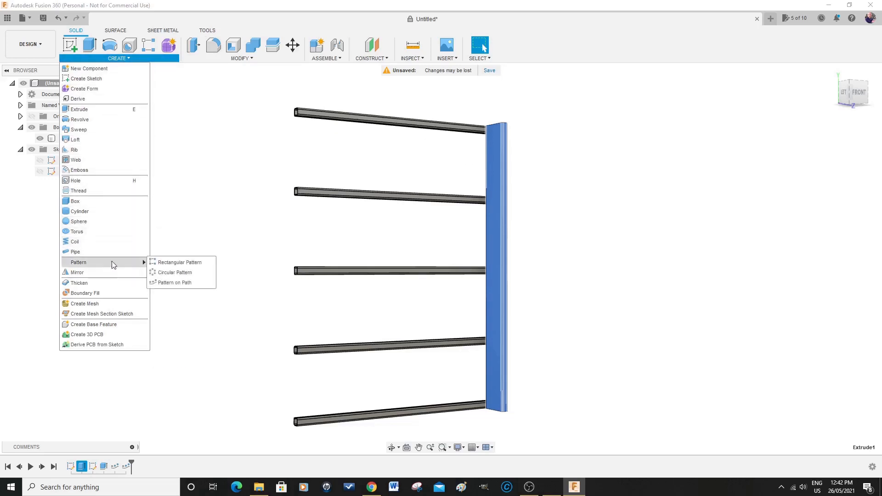
left_click(170, 283)
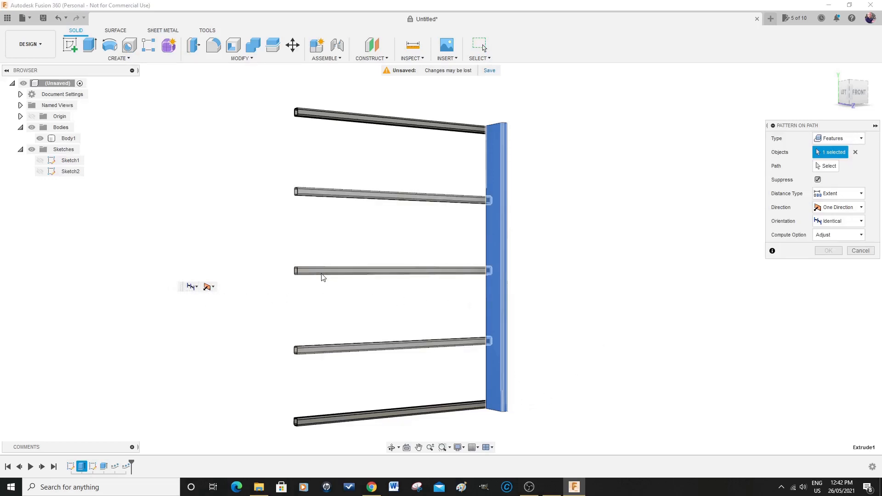
left_click(827, 166)
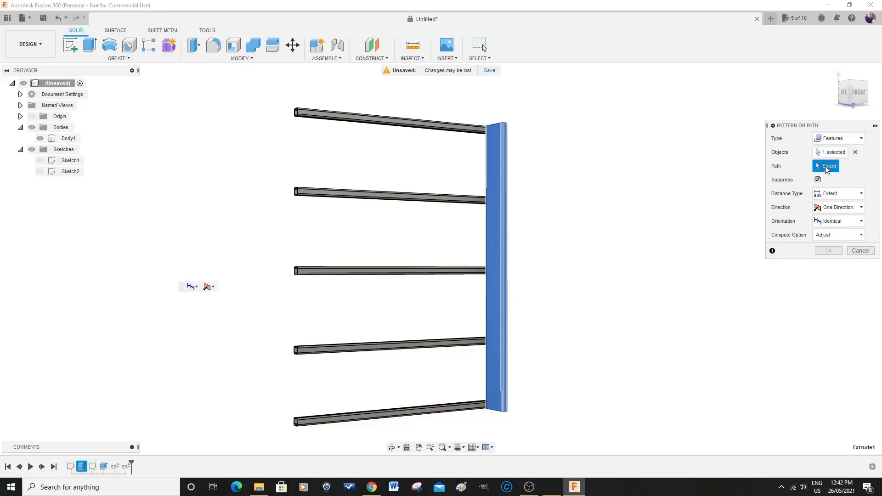
left_click(306, 274)
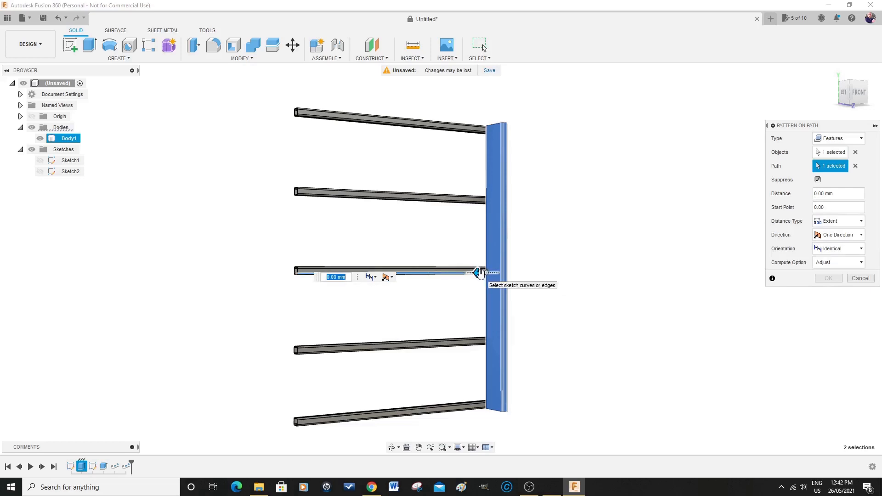
- Set the pattern distance to 1450 mm, exclude the middle copy and create the second rectangular tube at the cross tubes' free ends
left_click_drag(479, 273, 294, 284)
left_click(334, 276)
left_click(331, 277)
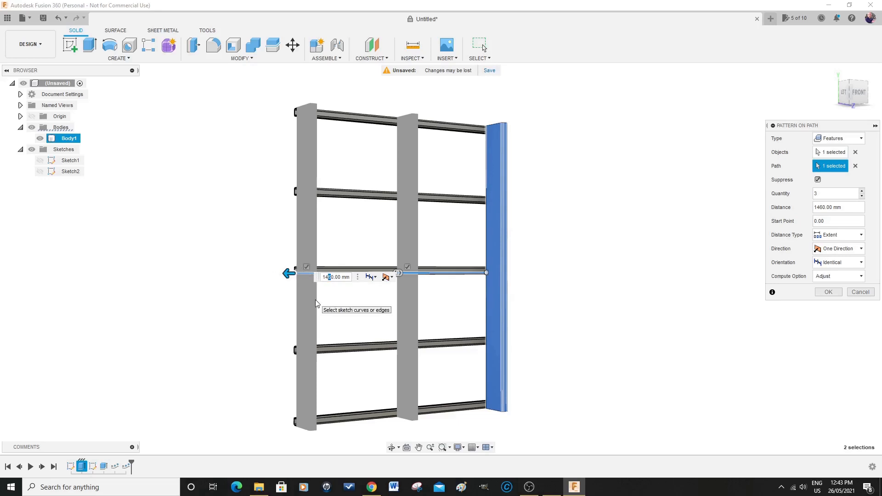
key("Return")
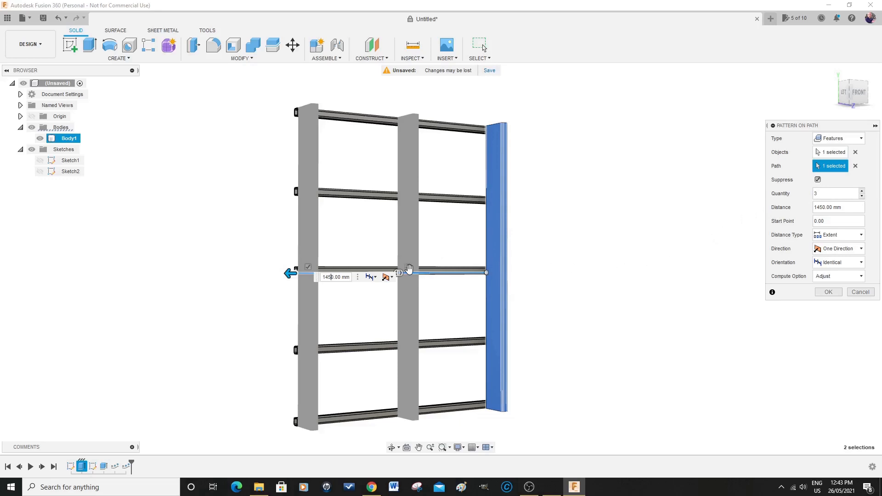
left_click(409, 267)
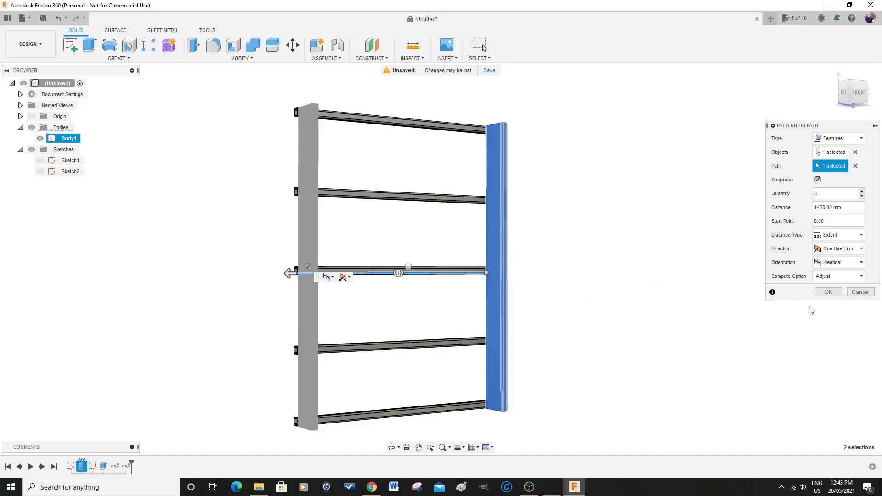
left_click(829, 293)
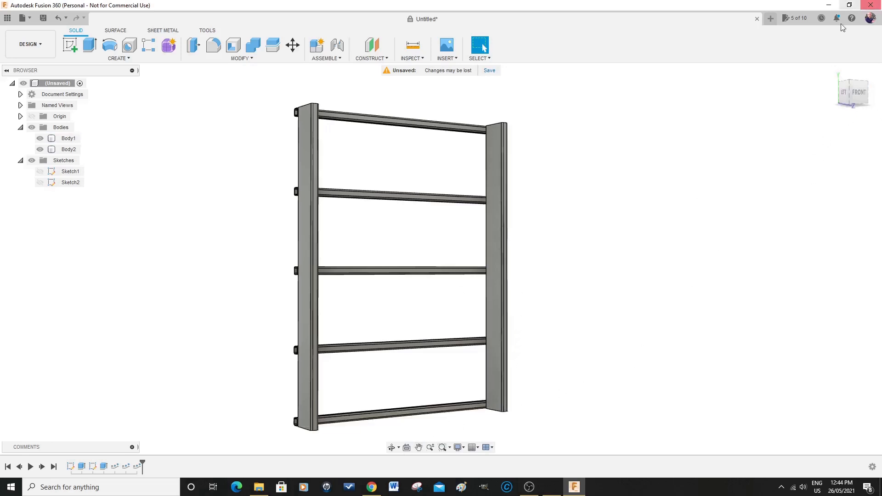
- Examine the frame from several sides, including the corner where the end cross tube meets the rectangular tube
left_click(858, 95)
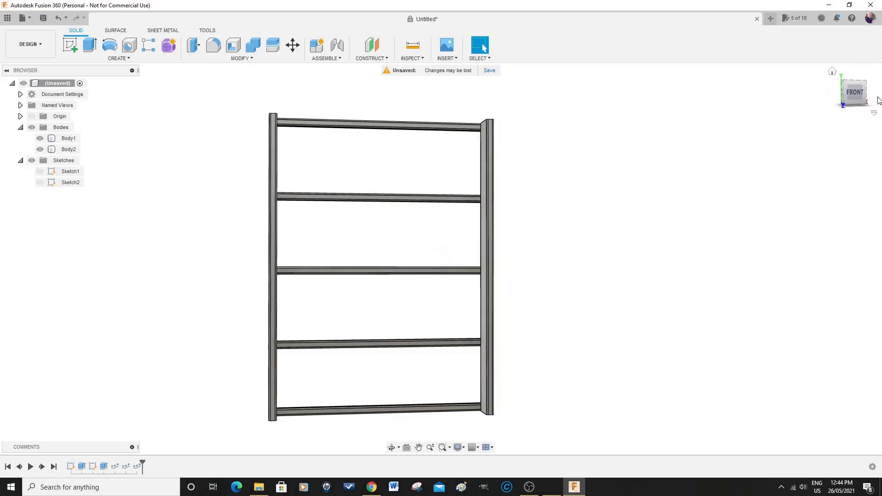
left_click(854, 106)
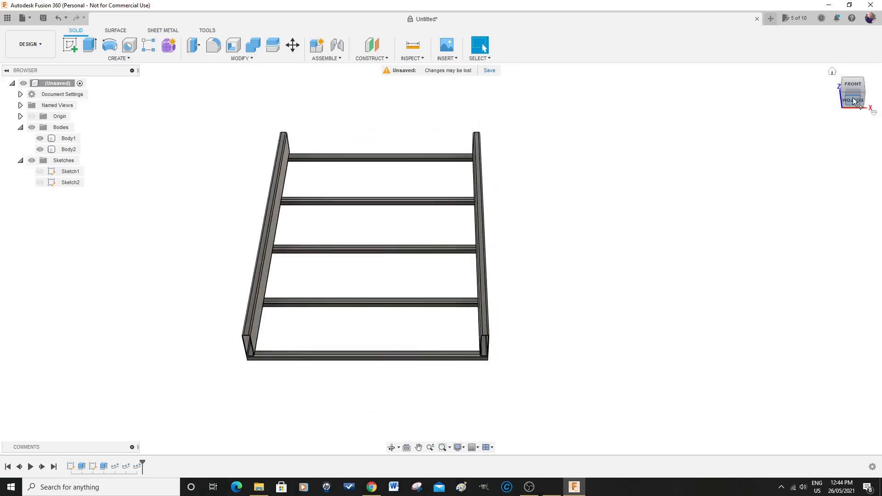
mouse_move(853, 101)
left_mouse_down()
mouse_move(859, 76)
mouse_move(851, 75)
left_mouse_up()
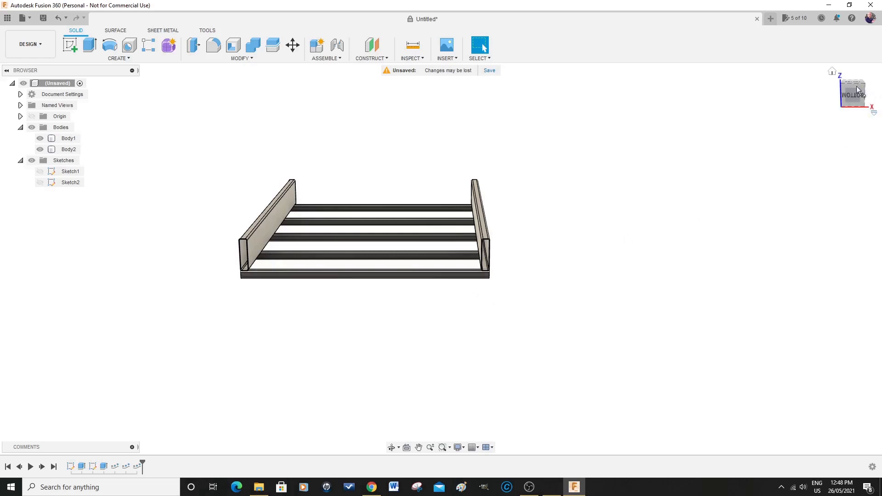
mouse_move(854, 108)
left_mouse_down()
mouse_move(853, 82)
mouse_move(861, 107)
left_mouse_up()
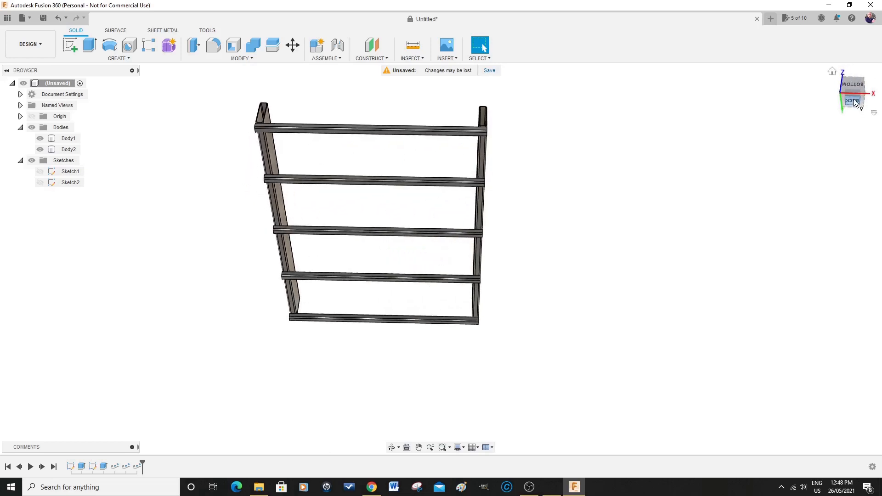
left_click(853, 100)
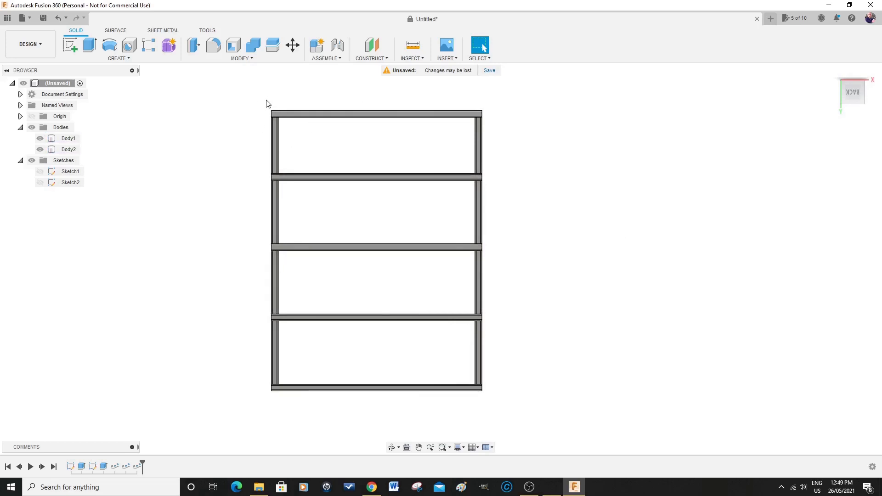
scroll(268, 105, "up", 8)
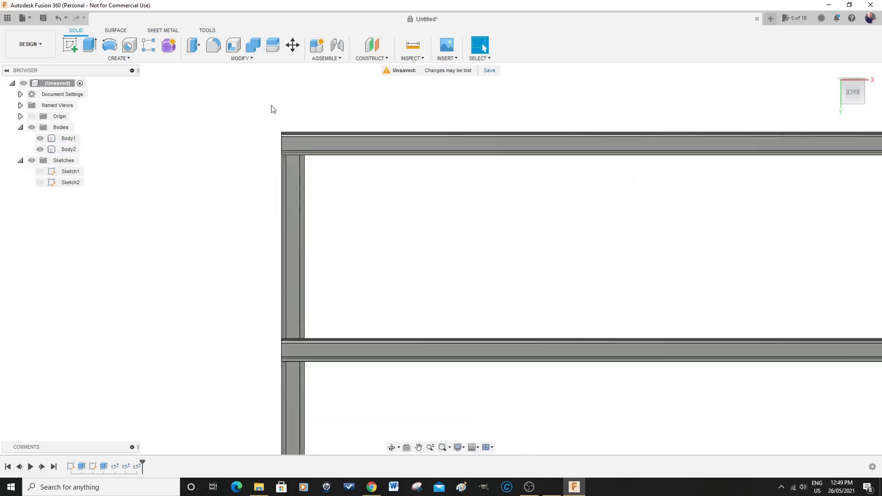
scroll(275, 108, "up", 4)
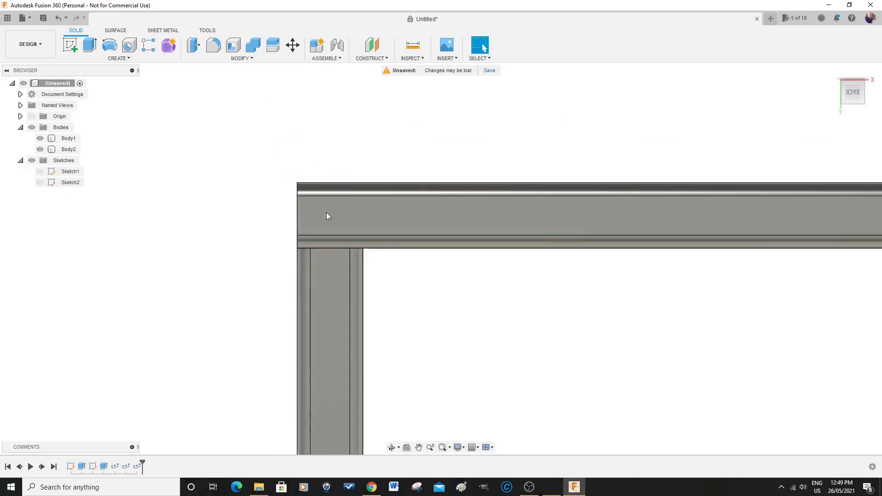
scroll(312, 202, "up", 3)
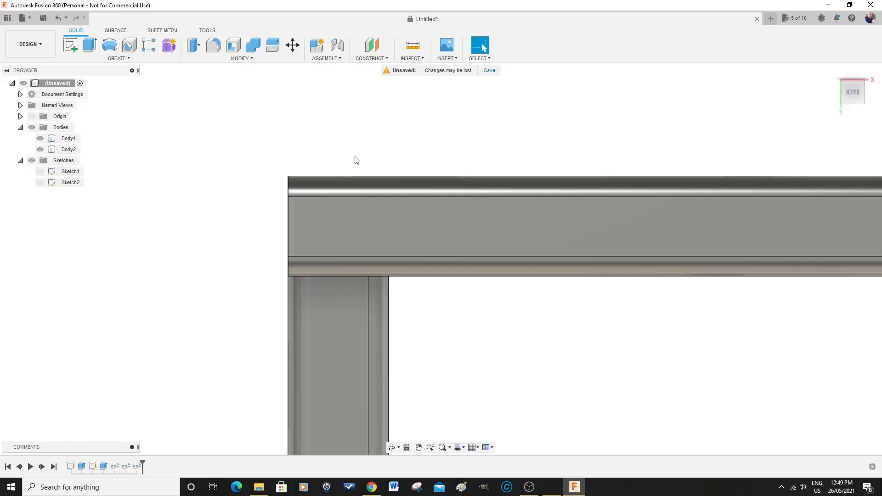
- Start a sketch on the end cross tube's flat outer face and draw a rectangle about 200 by 100 mm from the frame's outer corner
left_click(74, 47)
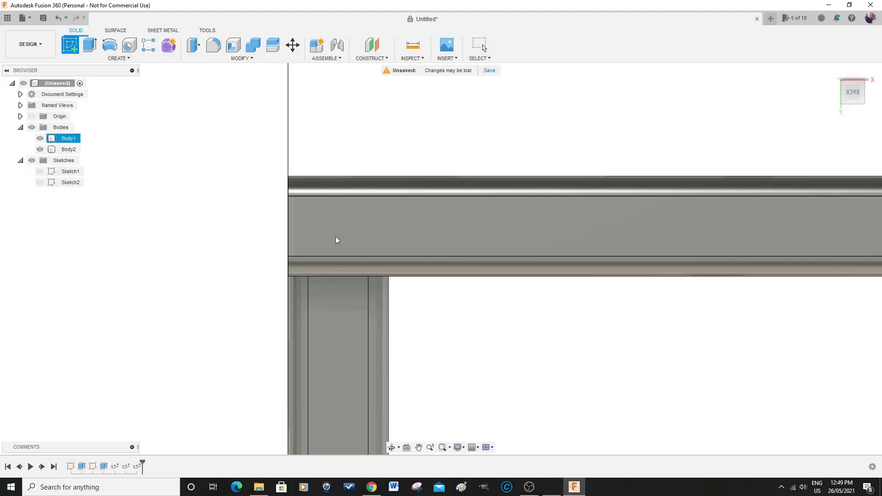
left_click(340, 219)
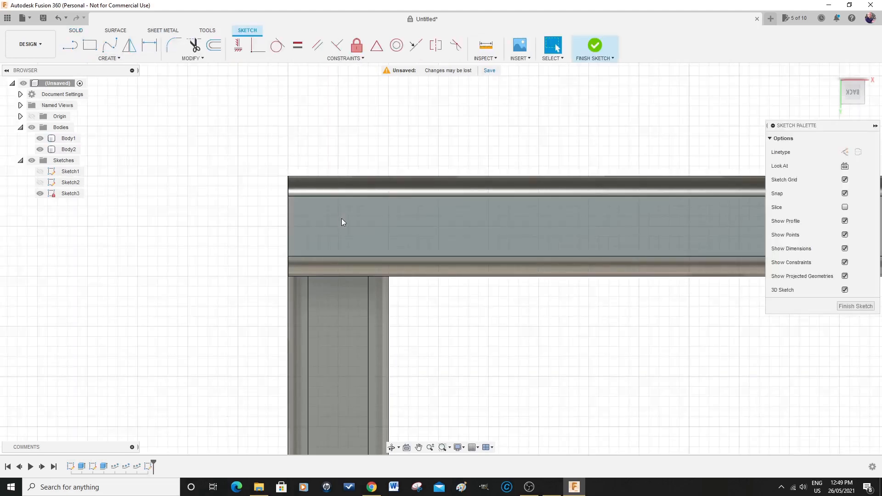
left_click(350, 221)
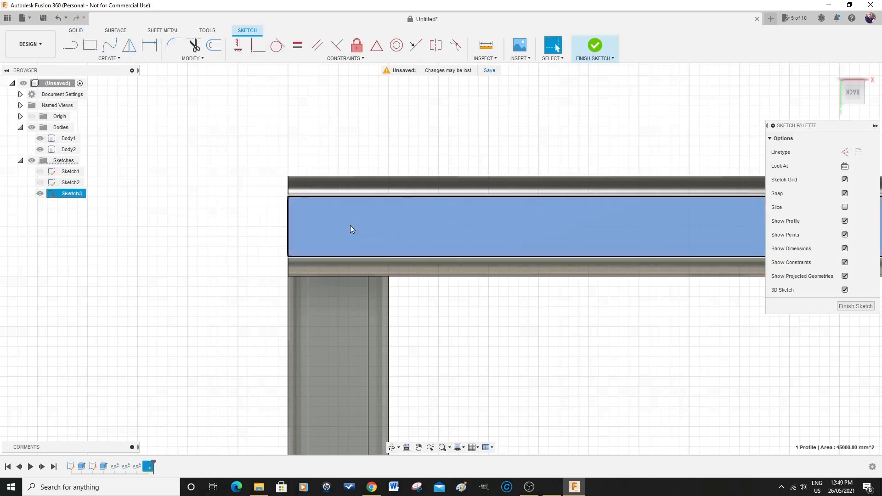
left_click(90, 46)
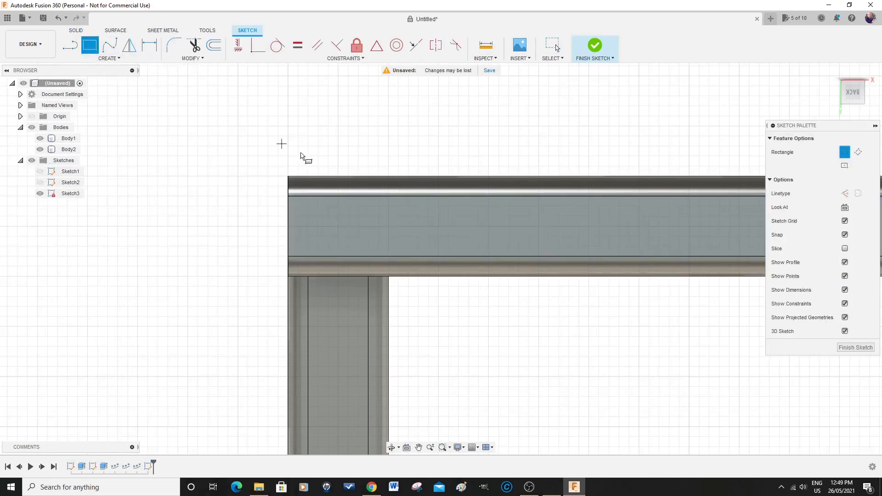
left_click(288, 176)
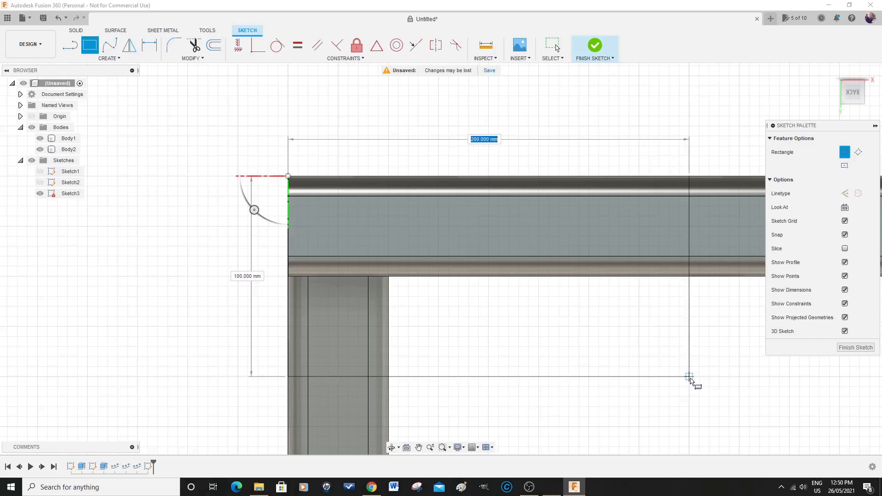
left_click(689, 378)
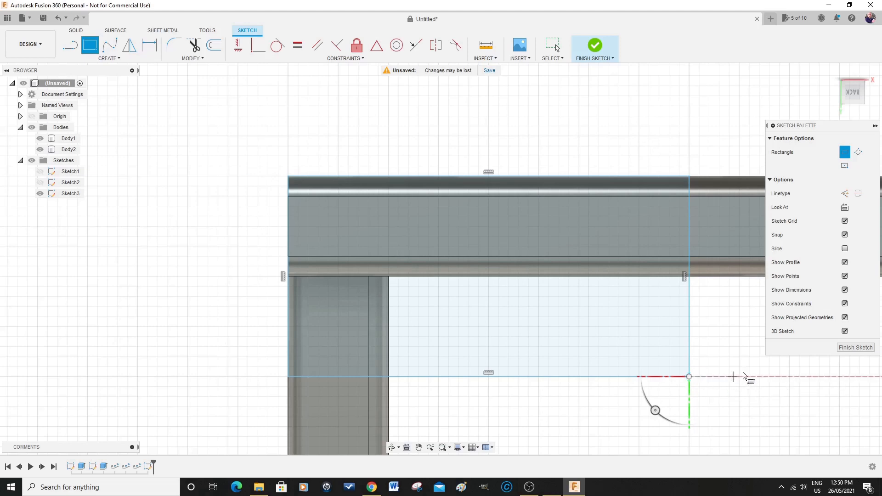
- Finish the corner rectangle sketch and extrude all three of its regions 6 mm as a plate joined to the frame
left_click(856, 348)
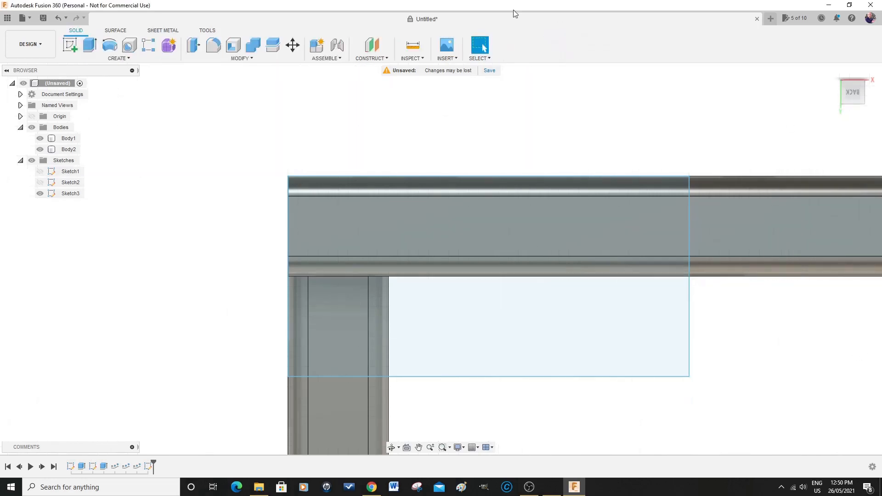
left_click(90, 46)
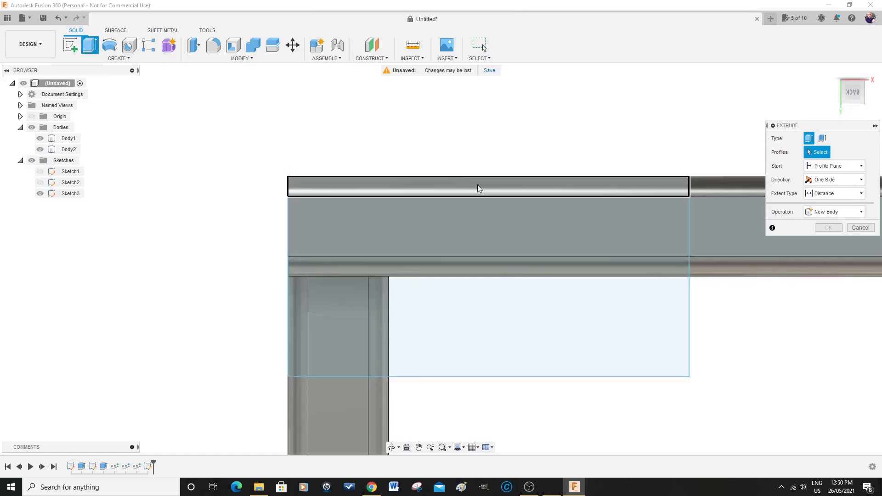
left_click(467, 324)
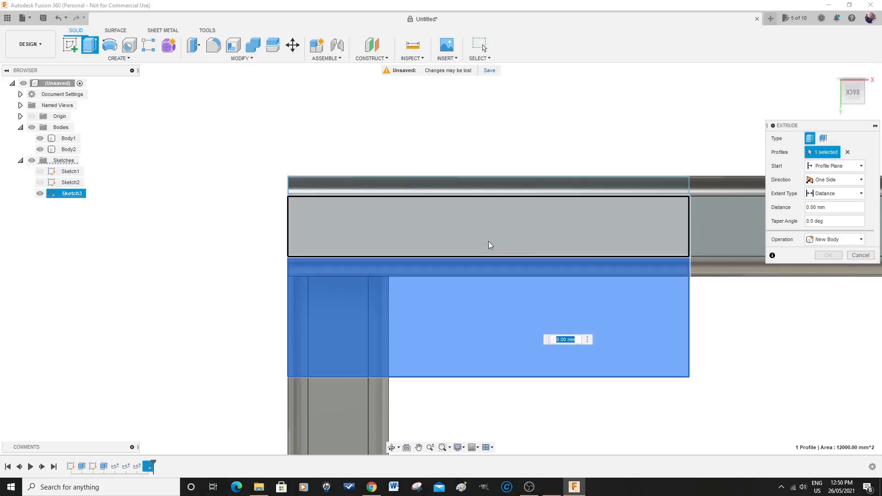
left_click(489, 241)
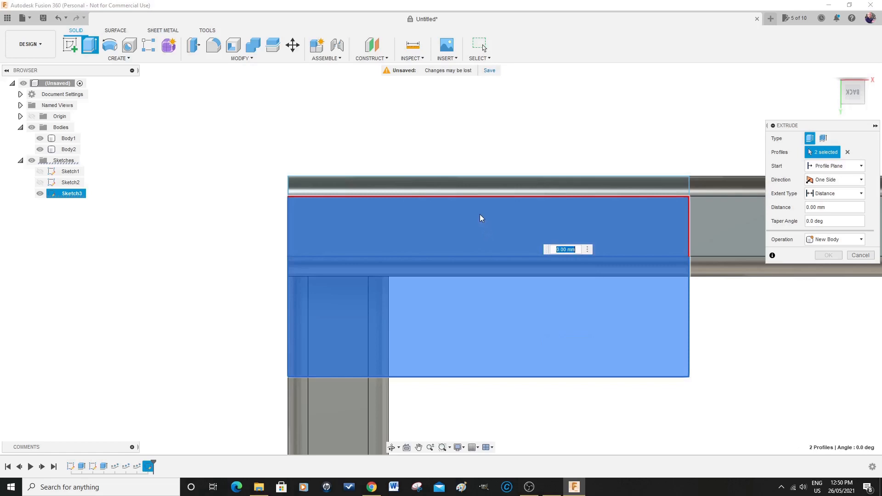
left_click(477, 191)
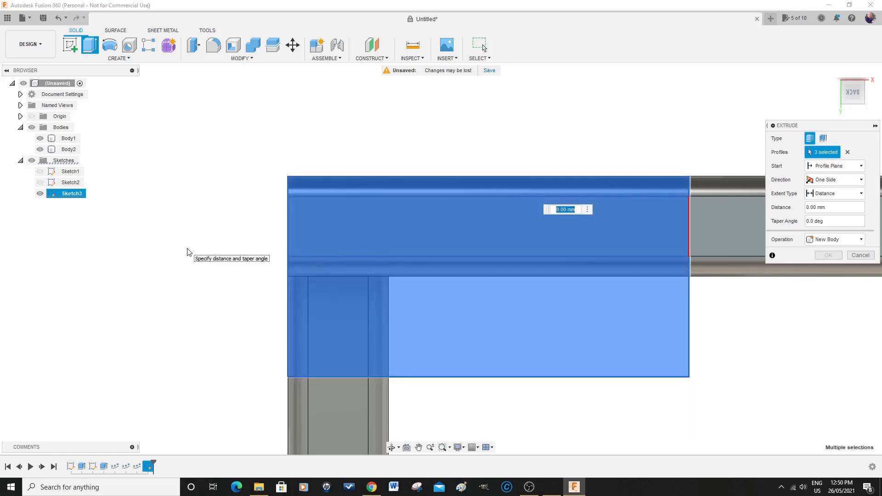
mouse_move(849, 77)
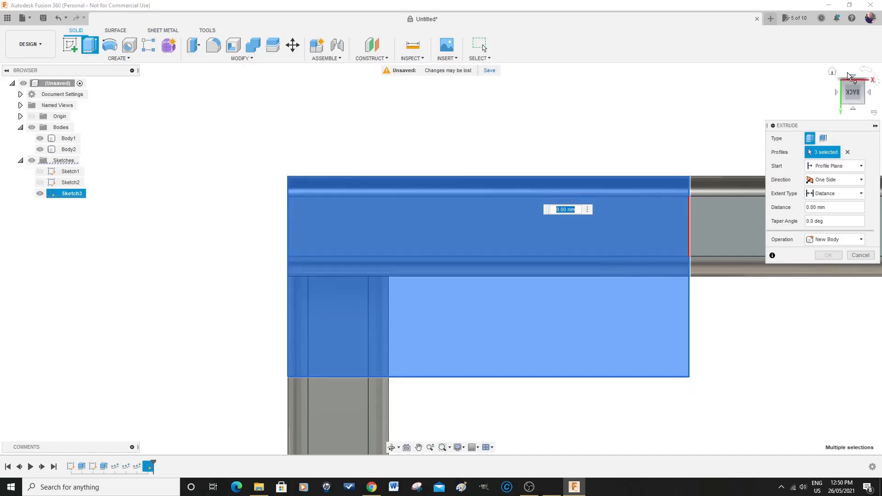
left_click_drag(855, 84, 855, 98)
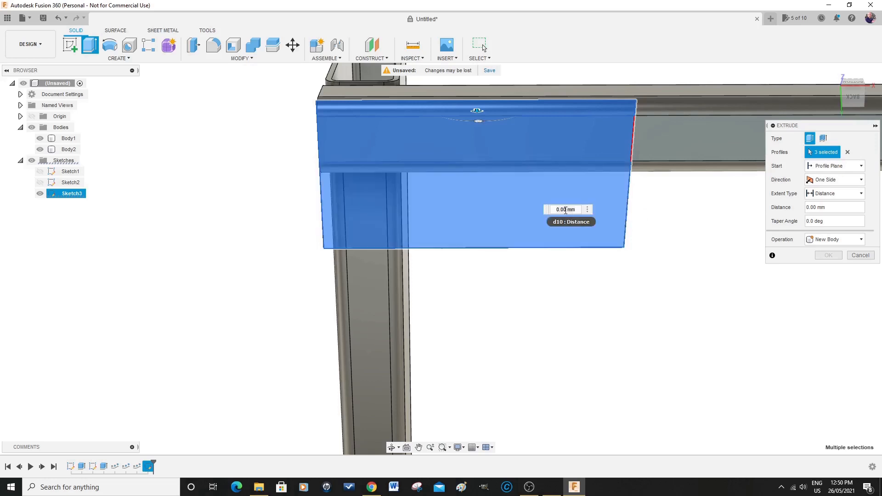
double_click(558, 210)
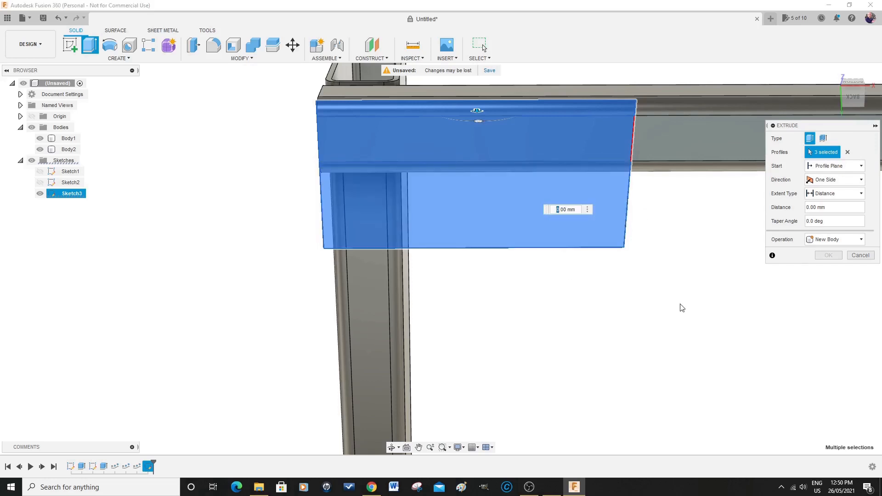
type("6")
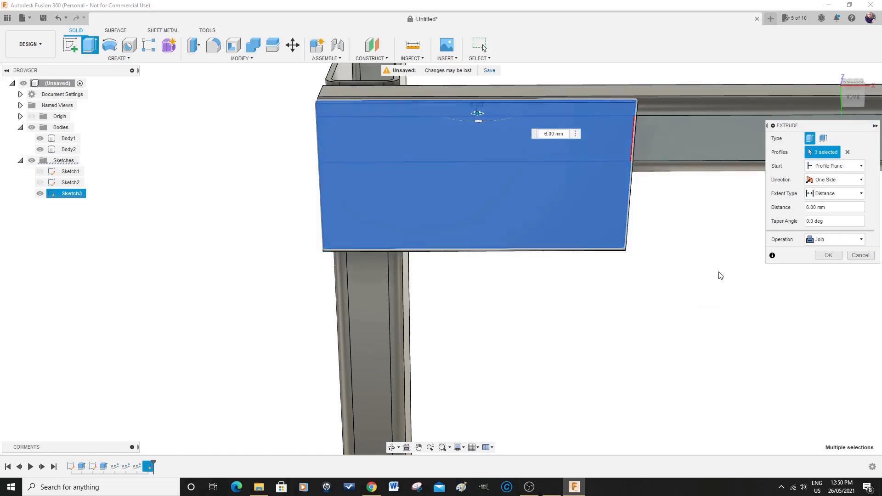
left_click(829, 256)
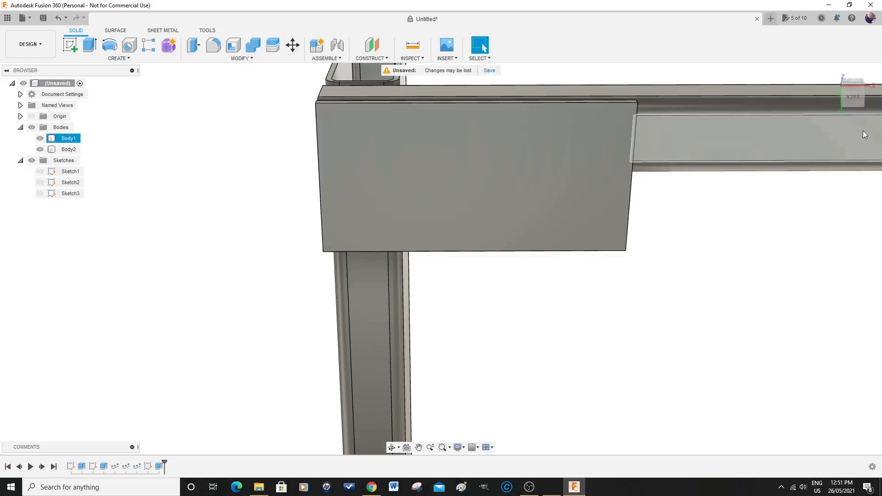
- Start a sketch on the corner plate's outer face and draw a centred square about 100 by 100 mm spanning the plate's full height
left_click(854, 98)
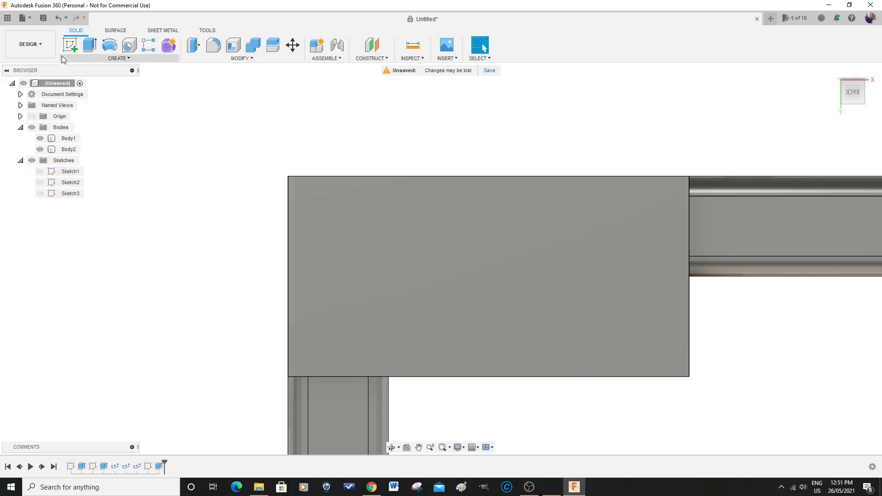
left_click(71, 46)
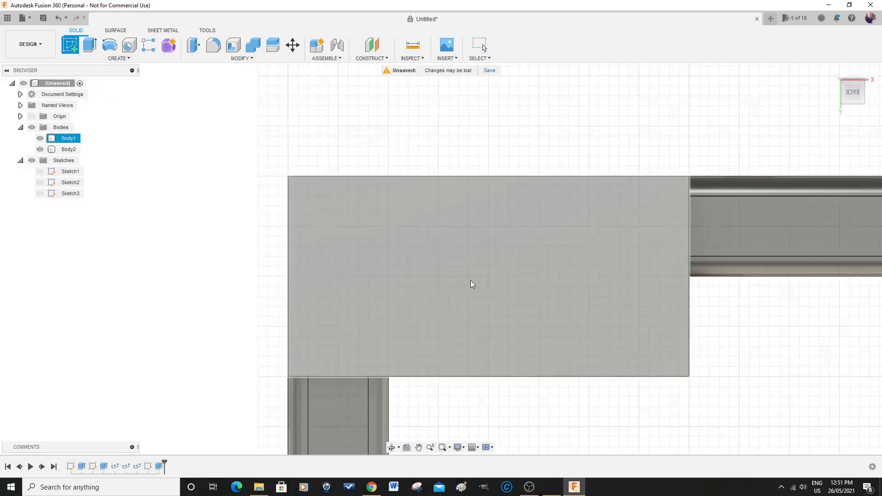
left_click(475, 278)
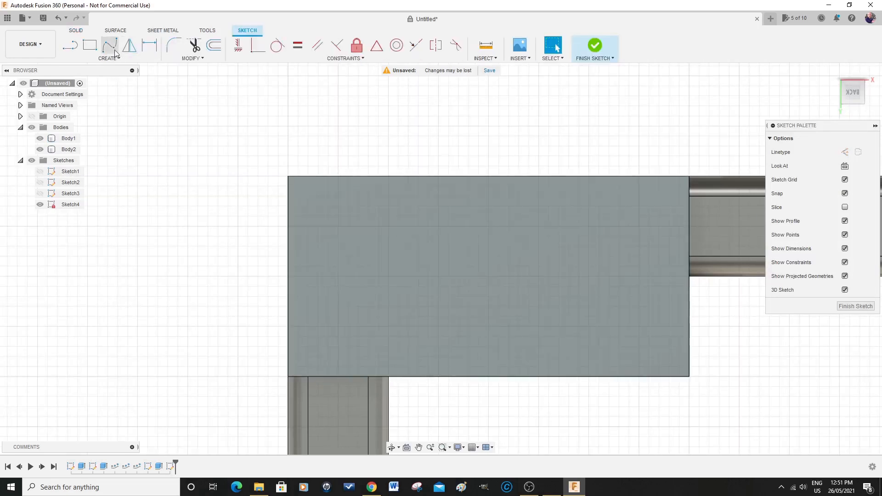
left_click(90, 45)
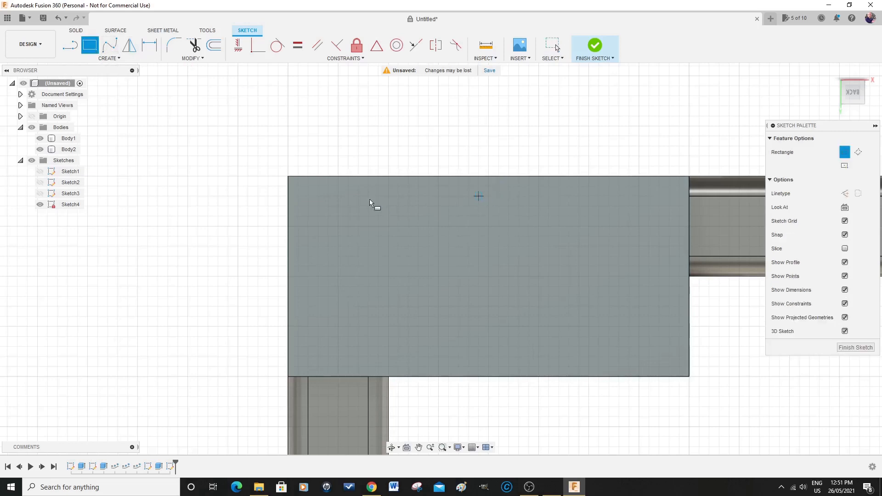
left_click(387, 176)
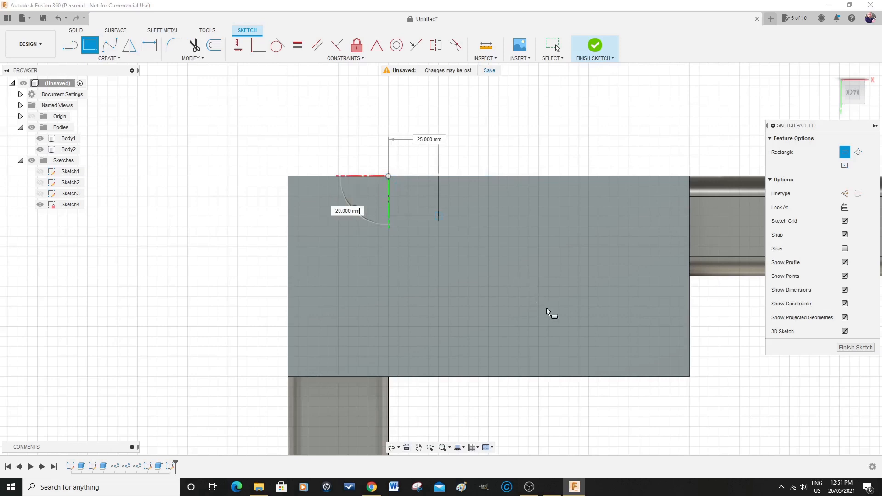
left_click(589, 377)
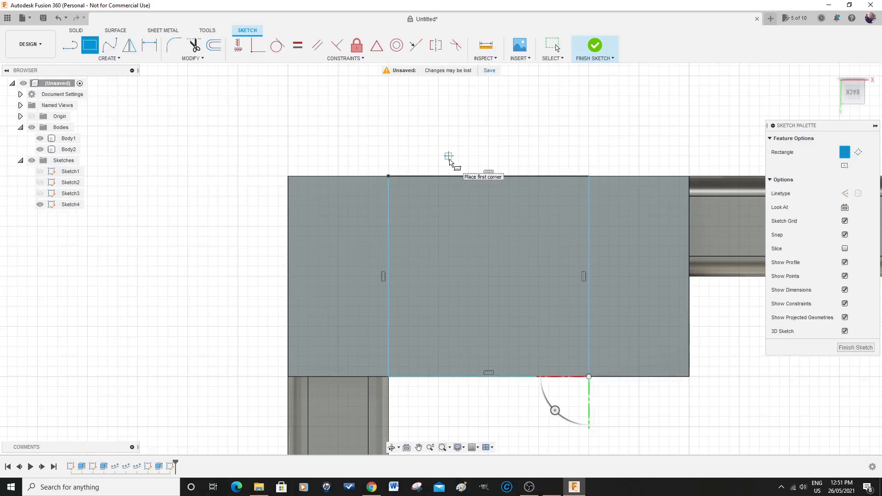
key("Escape")
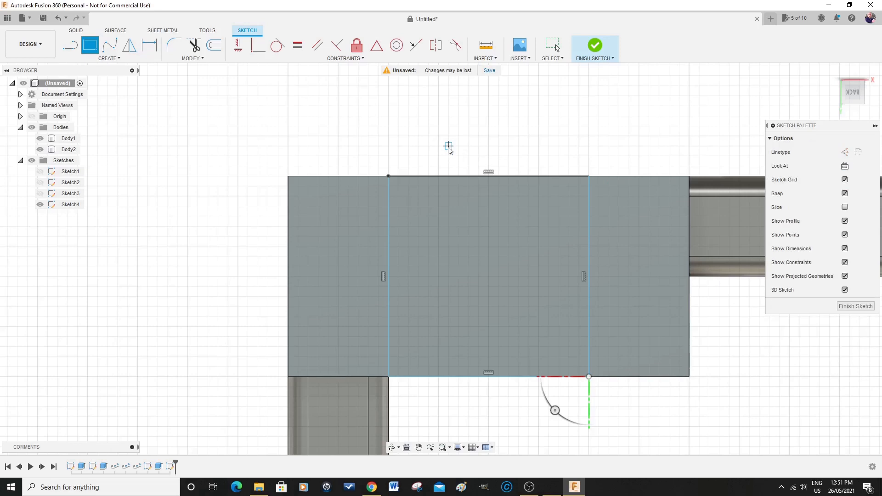
key("Escape")
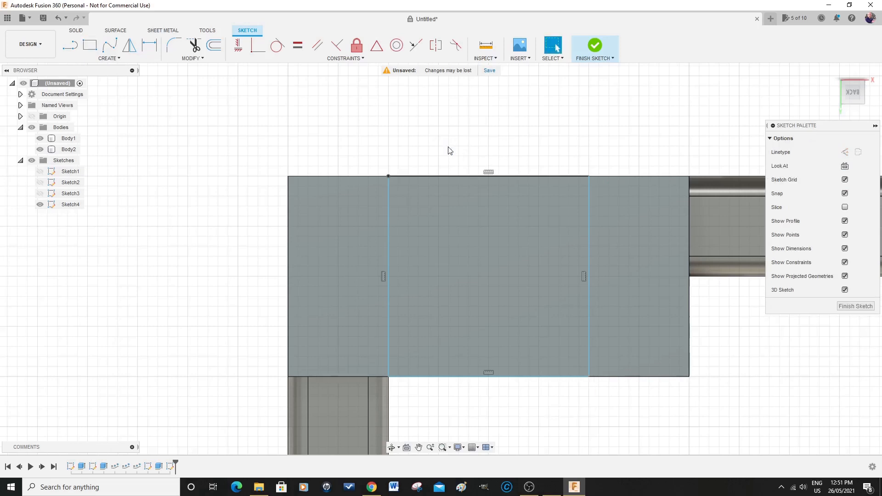
- Fillet all four corners of the square on the plate with a 10 mm radius
left_click(176, 44)
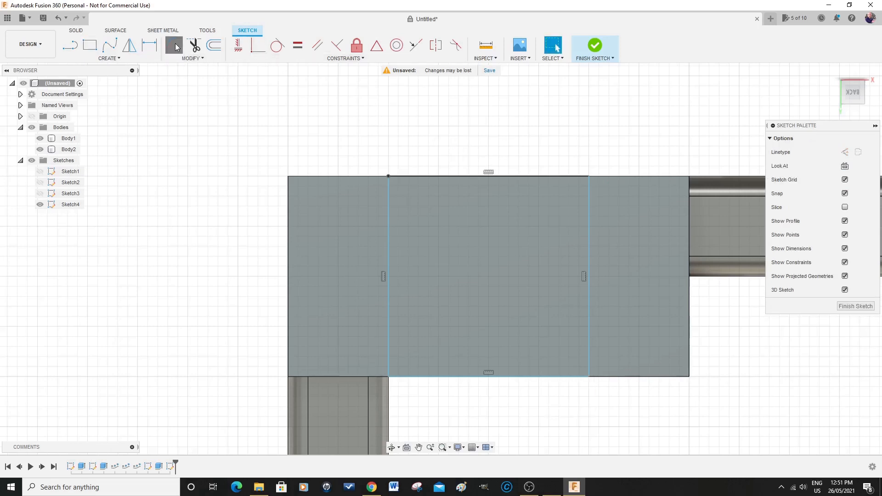
left_click(390, 177)
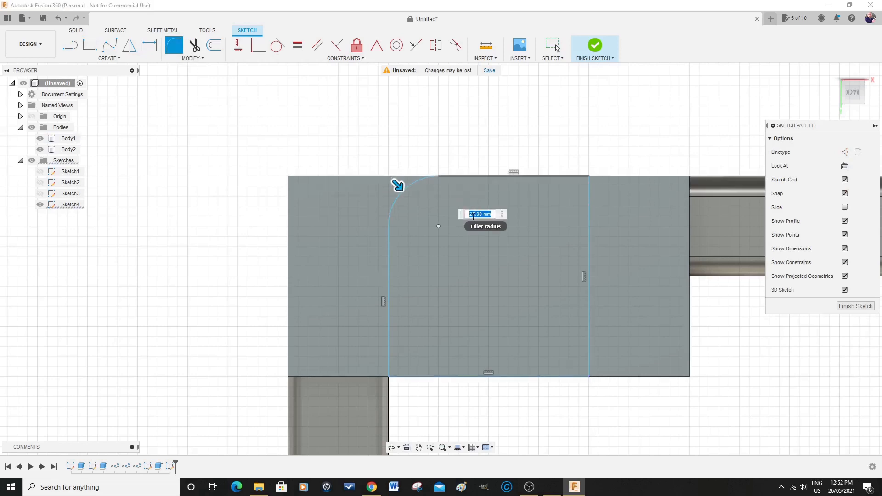
left_click(476, 214)
type("10")
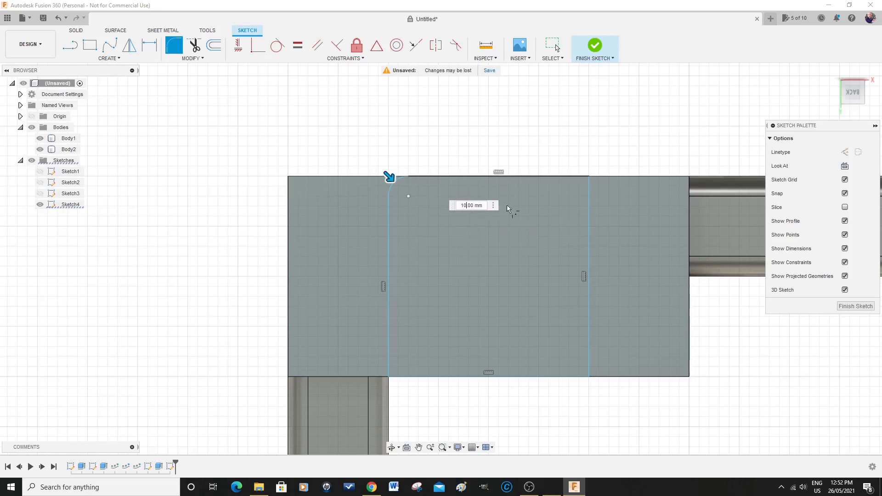
left_click(589, 176)
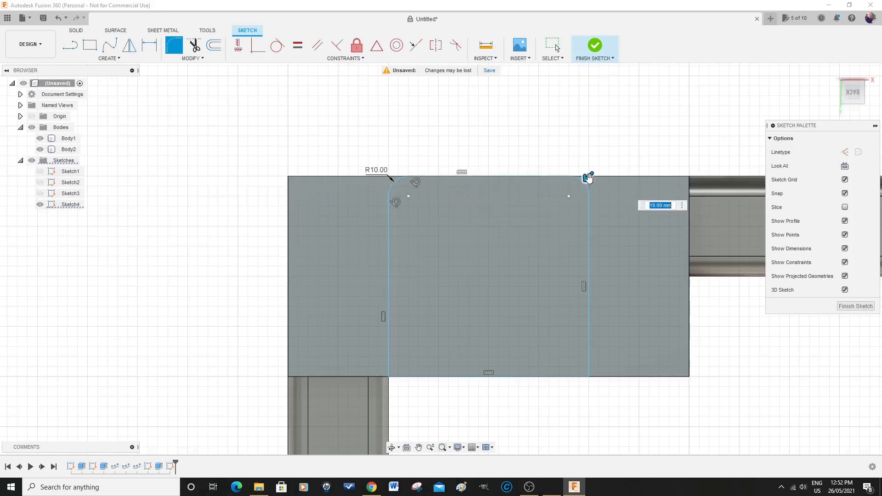
left_click(589, 377)
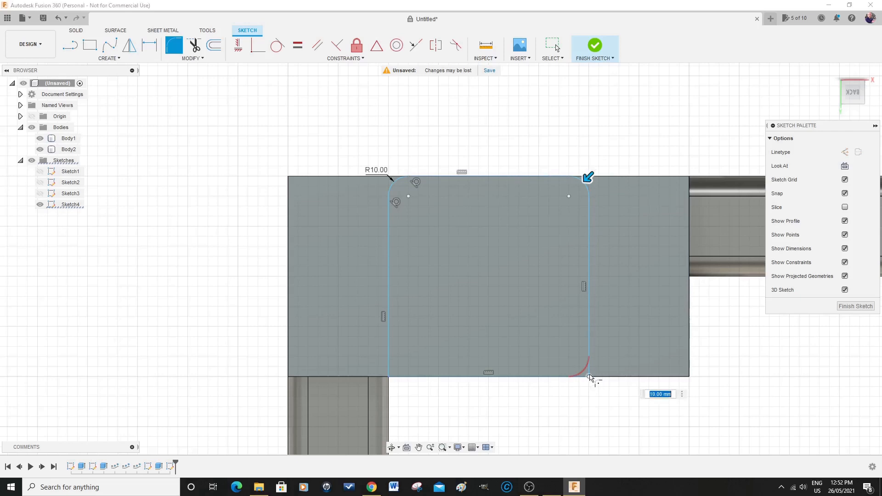
left_click(389, 376)
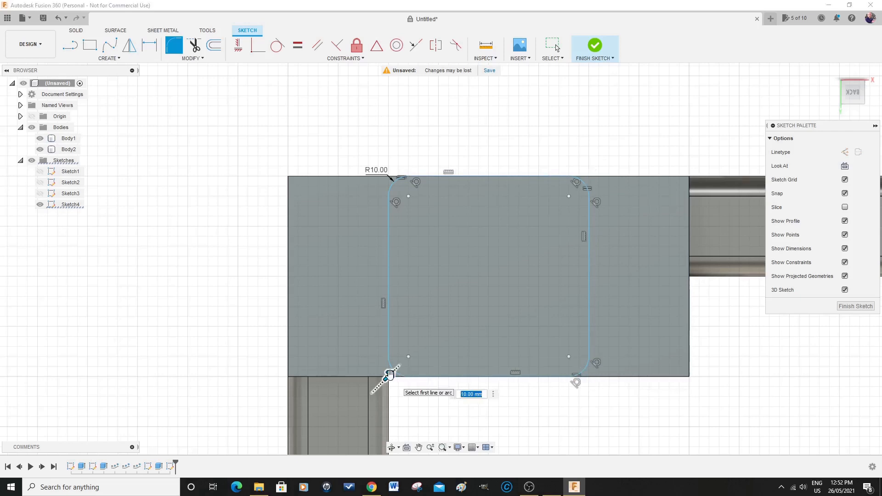
key("Escape")
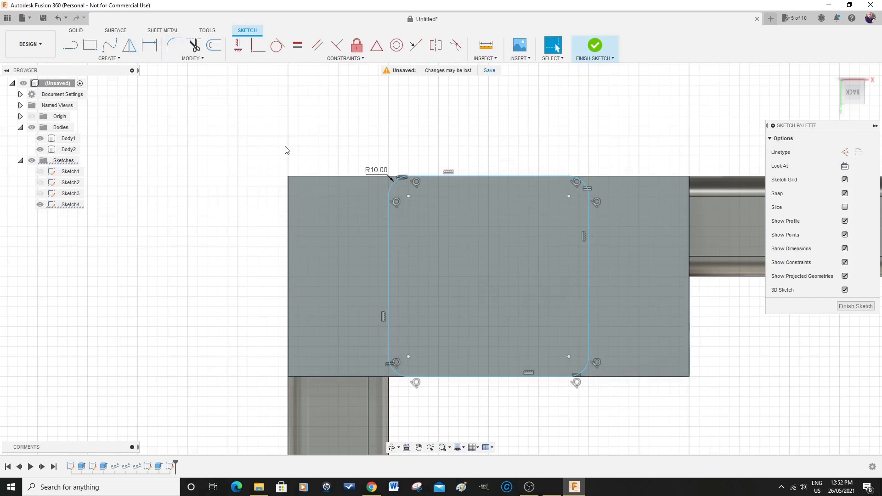
- Offset the rounded square's outline 3 mm inward and finish the sketch
left_click(214, 47)
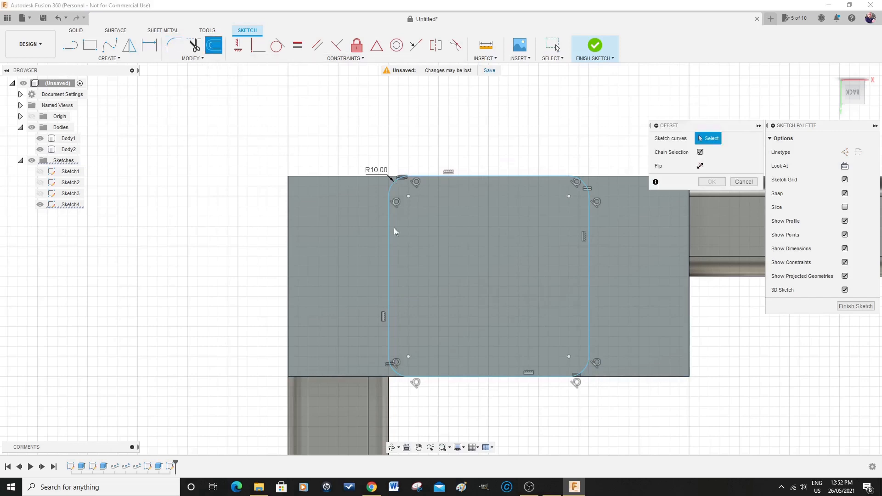
left_click(389, 252)
left_click(389, 250)
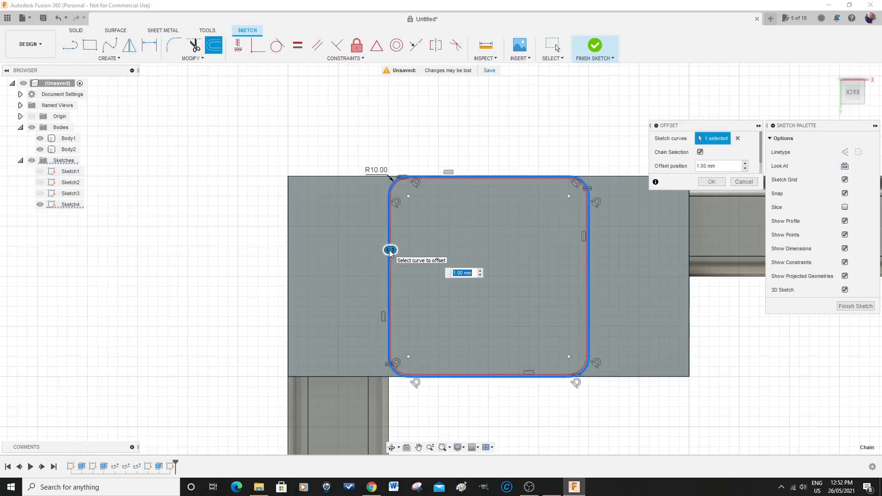
left_click_drag(392, 249, 396, 250)
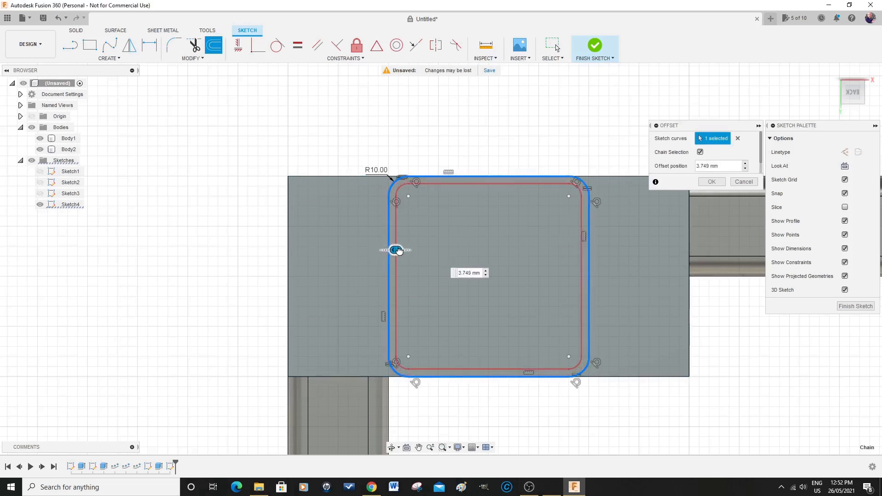
left_click(470, 273)
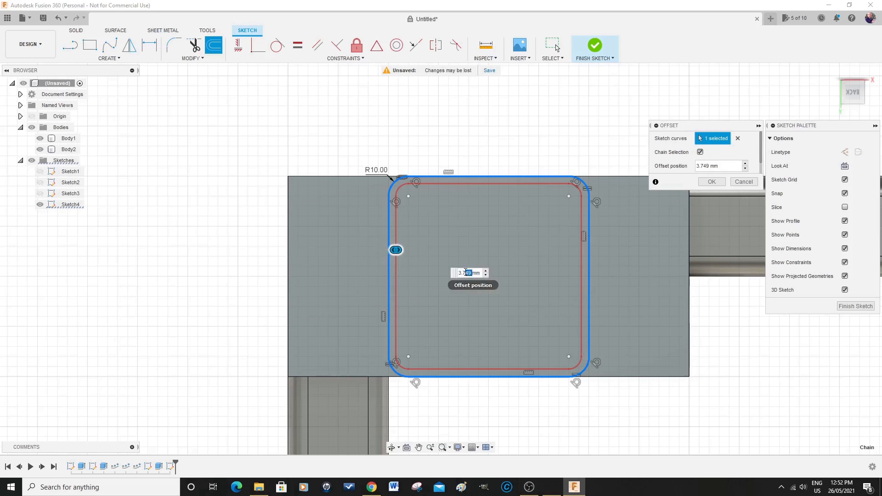
type("0")
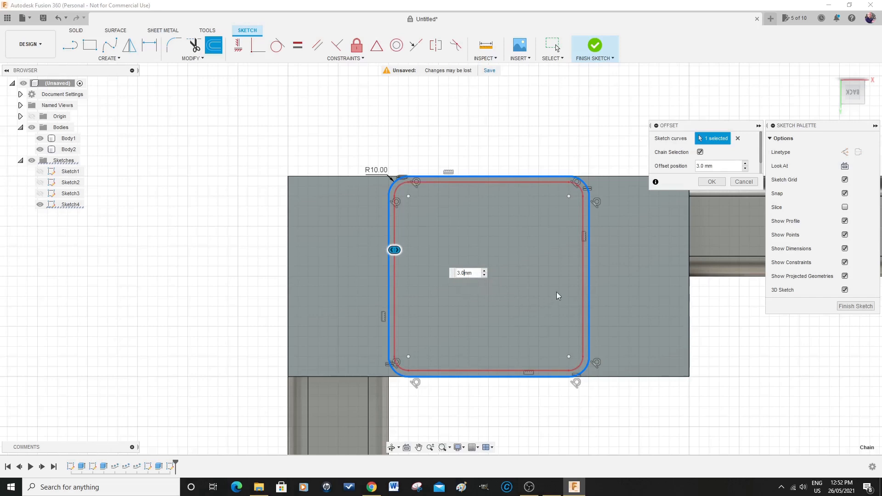
left_click(712, 182)
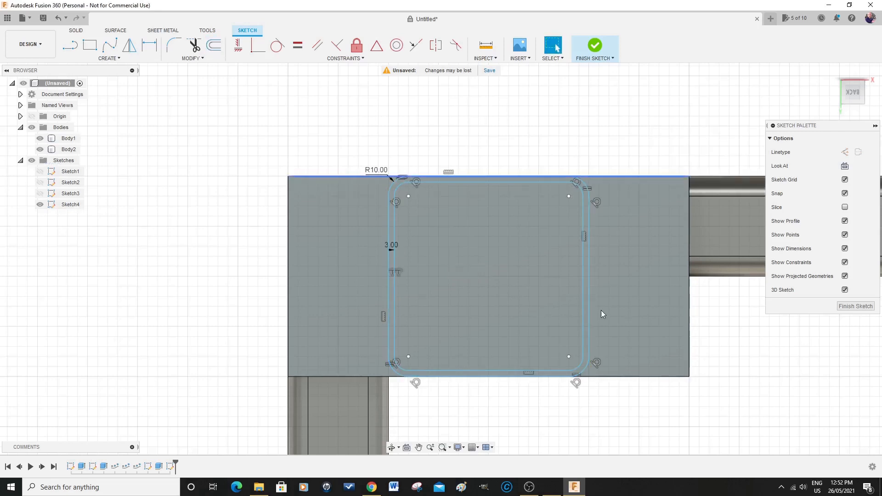
left_click(850, 307)
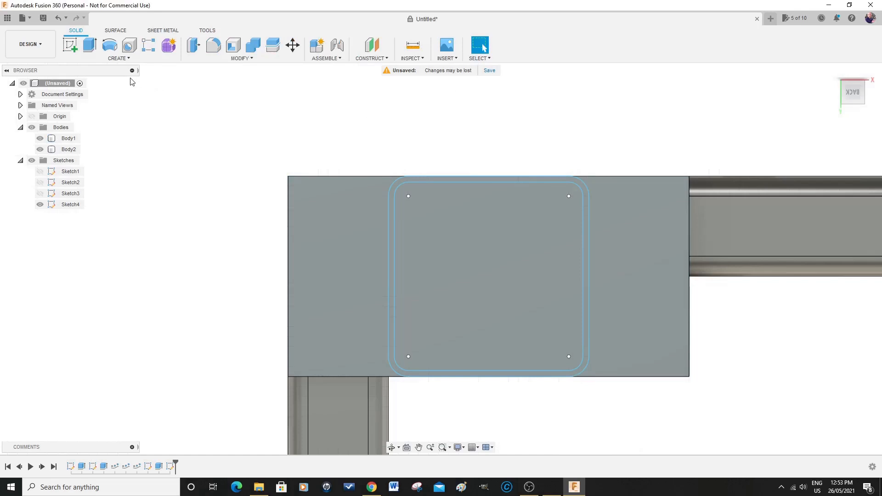
- Extrude the ring between the two rounded squares 800 mm outward from the corner plate, joined to the frame as a hollow leg
left_click(90, 45)
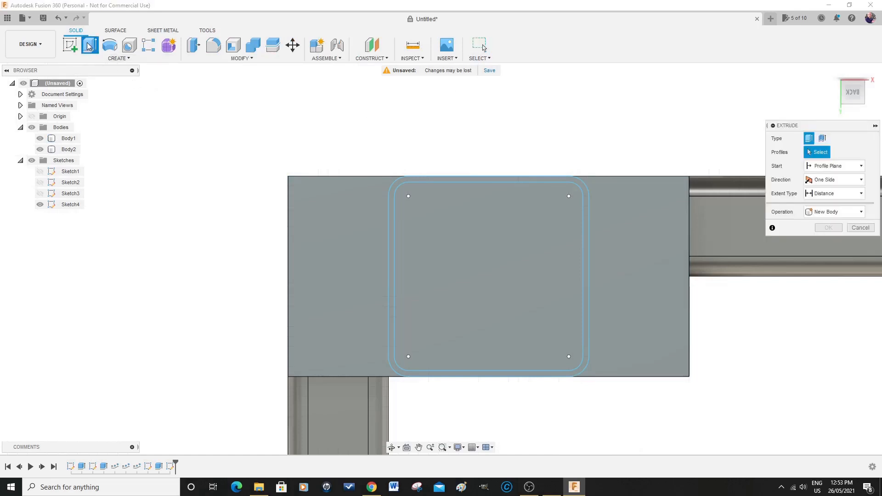
left_click(393, 237)
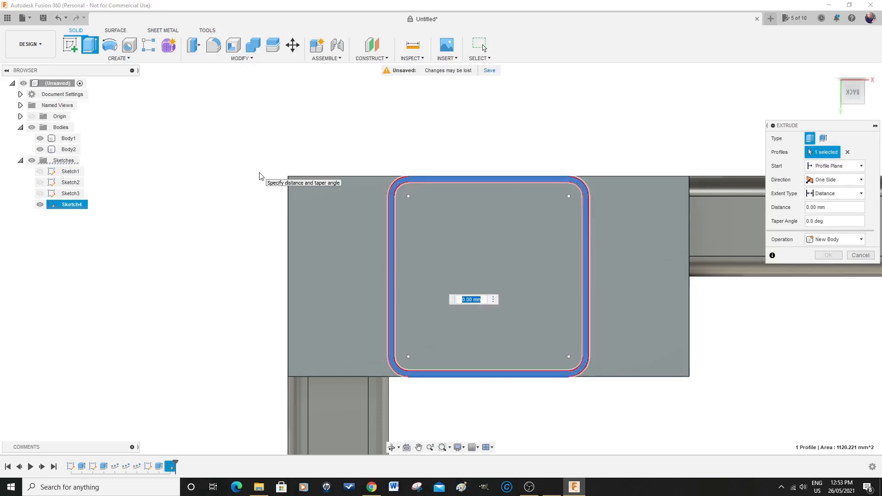
scroll(259, 176, "up", 1)
scroll(260, 176, "down", 10)
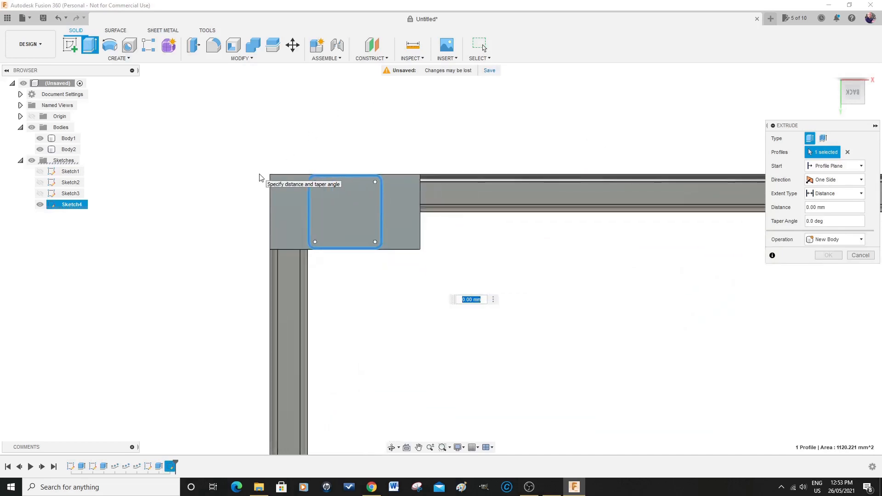
scroll(259, 177, "down", 2)
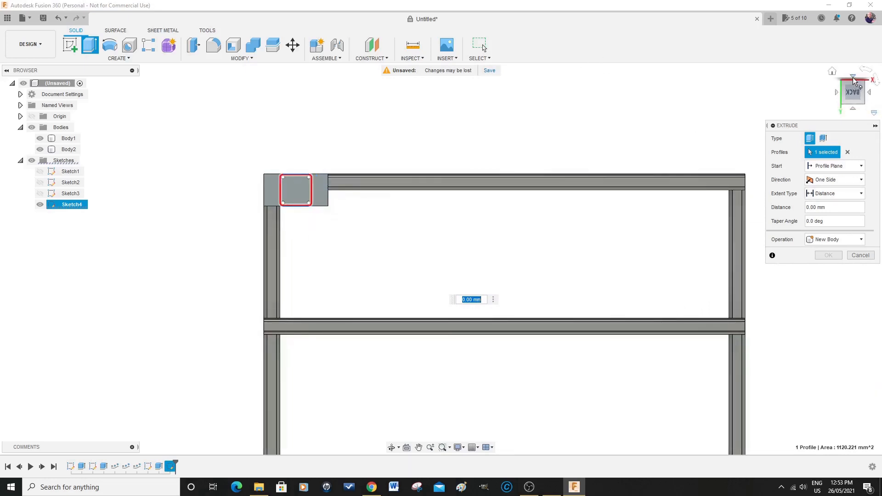
left_click_drag(855, 87, 854, 116)
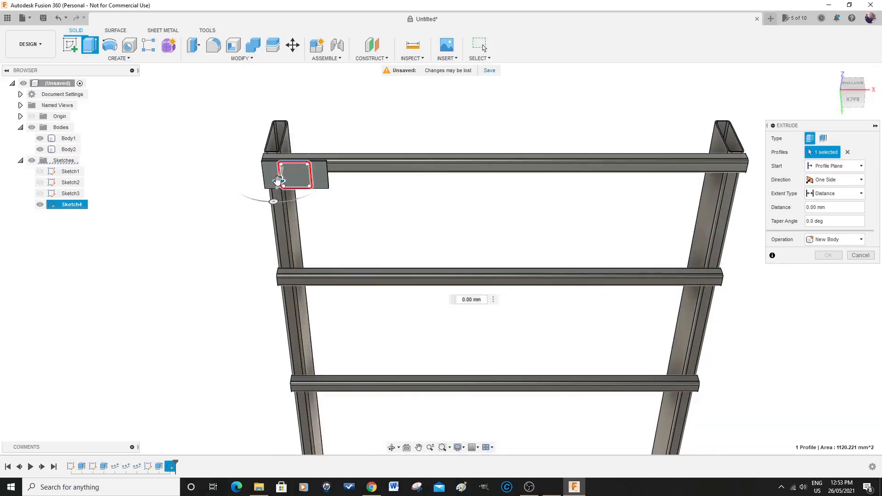
left_click_drag(277, 180, 219, 360)
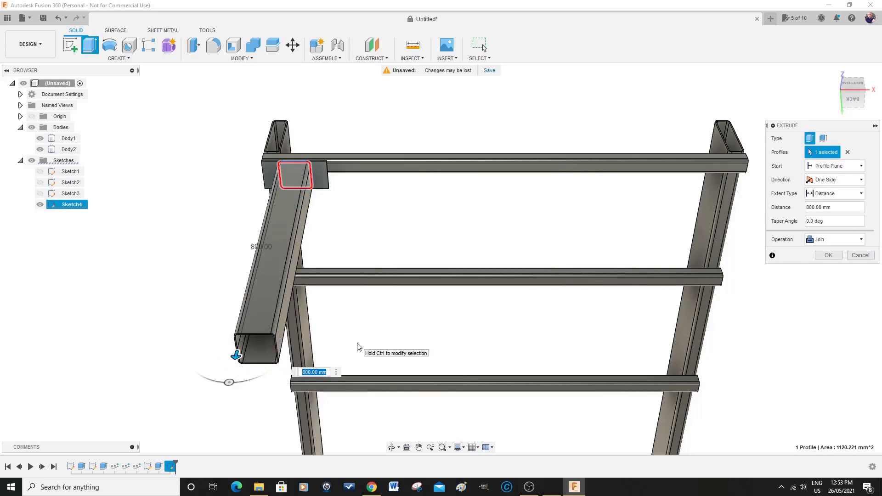
key("Return")
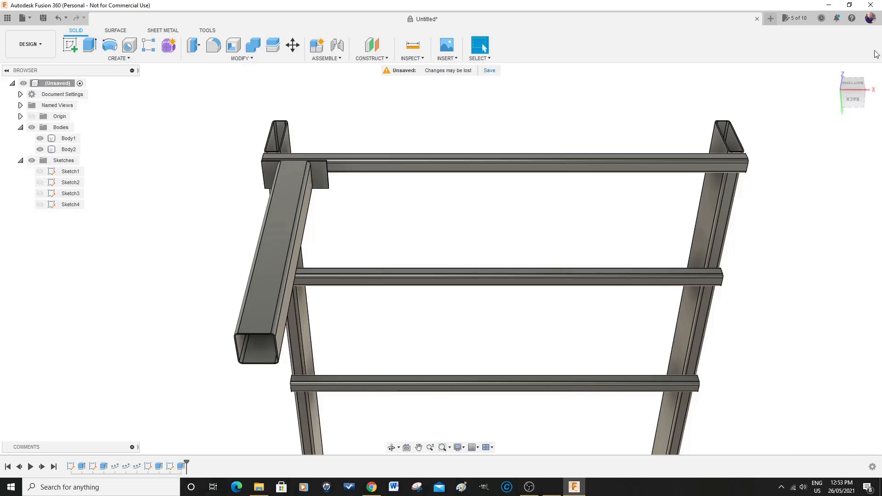
- Inspect the new leg and its corner plate from the bottom side and at an angle against the whole frame
left_click(855, 83)
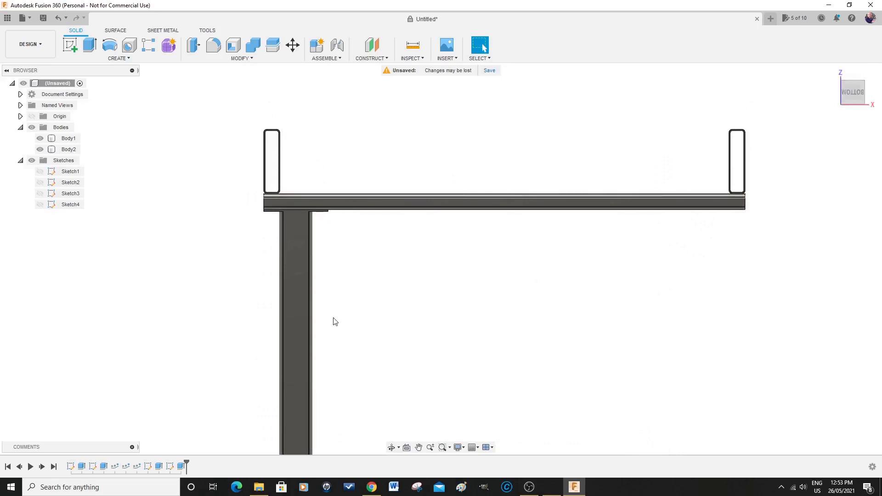
left_click(304, 318)
left_click(492, 274)
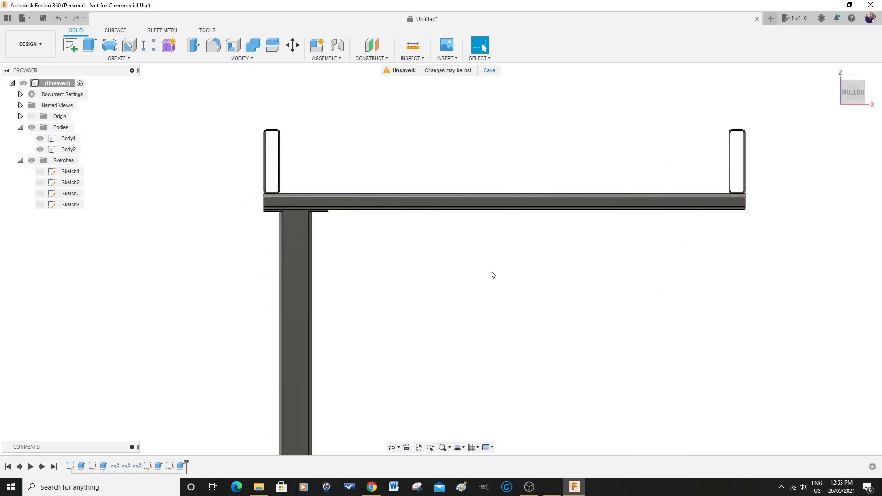
left_click(299, 335)
left_click(533, 247)
mouse_move(855, 82)
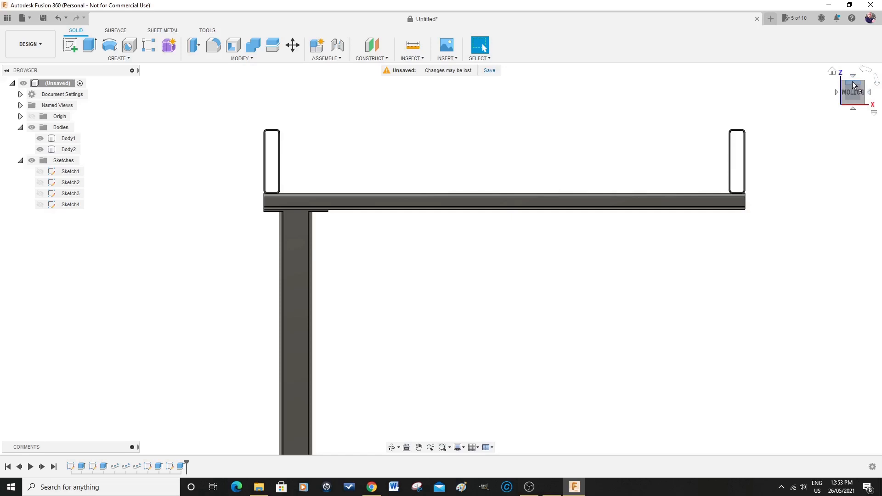
left_click_drag(853, 86, 854, 103)
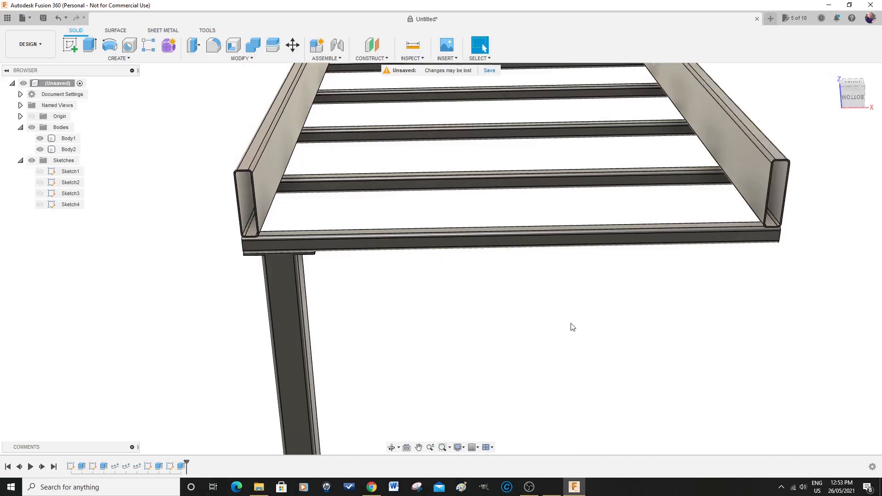
scroll(577, 326, "up", 1)
scroll(580, 324, "down", 3)
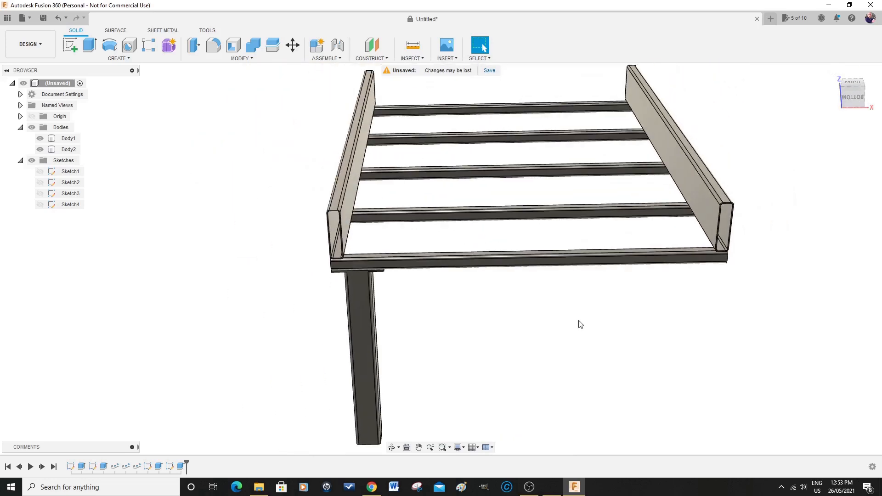
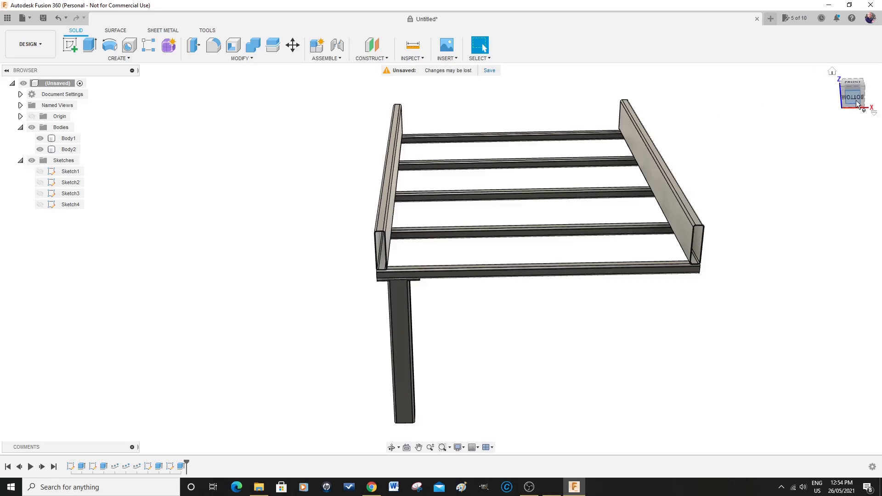
- Examine the complete frame straight on from the back, with the corner plate, leg and all cross tubes in sight
left_click_drag(855, 93, 849, 46)
left_click_drag(877, 152, 880, 139)
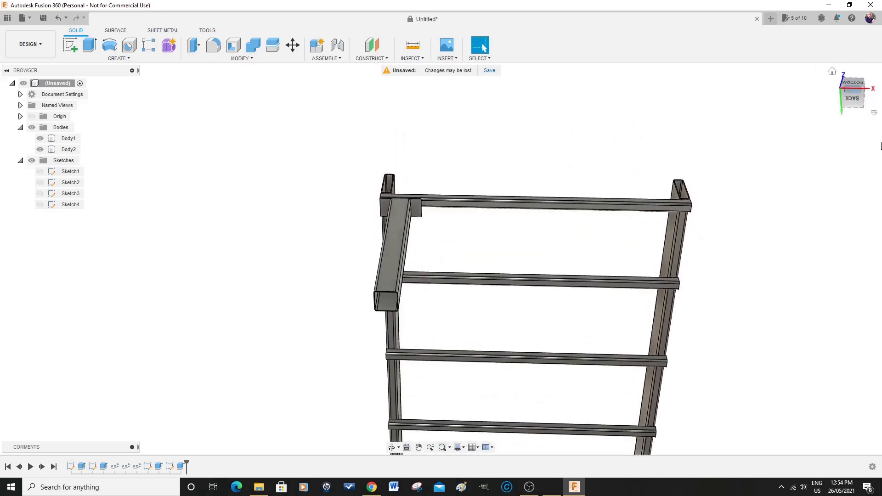
left_click(850, 98)
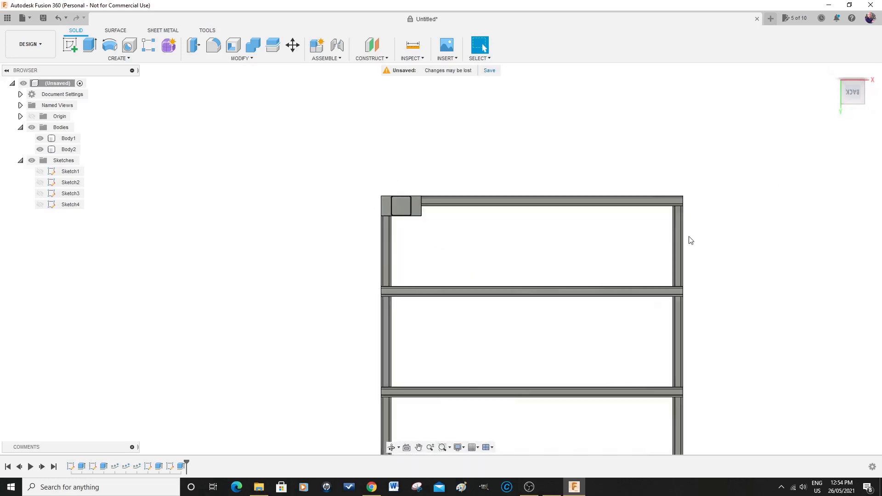
scroll(591, 253, "up", 1)
scroll(592, 252, "down", 3)
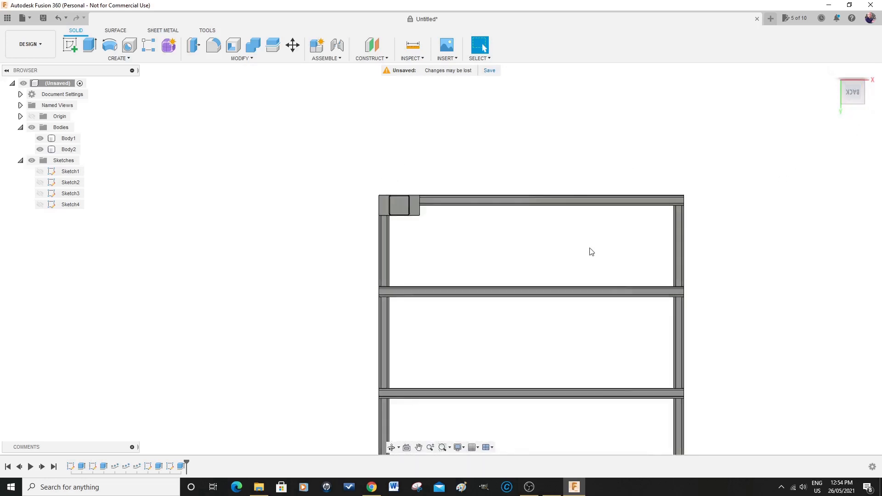
scroll(591, 252, "down", 1)
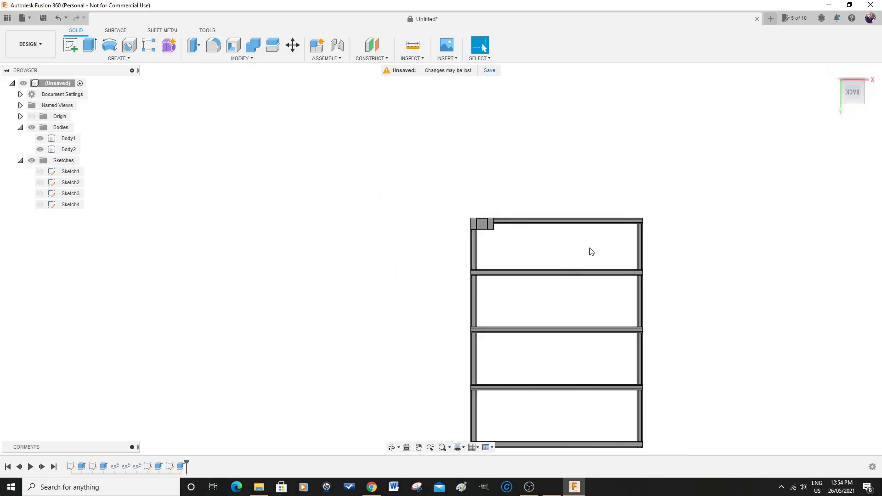
left_click(418, 448)
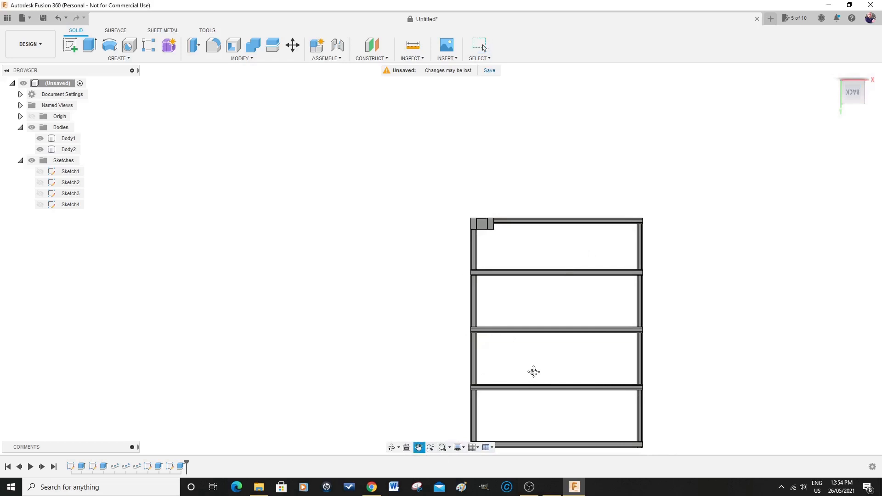
left_click_drag(536, 345, 459, 295)
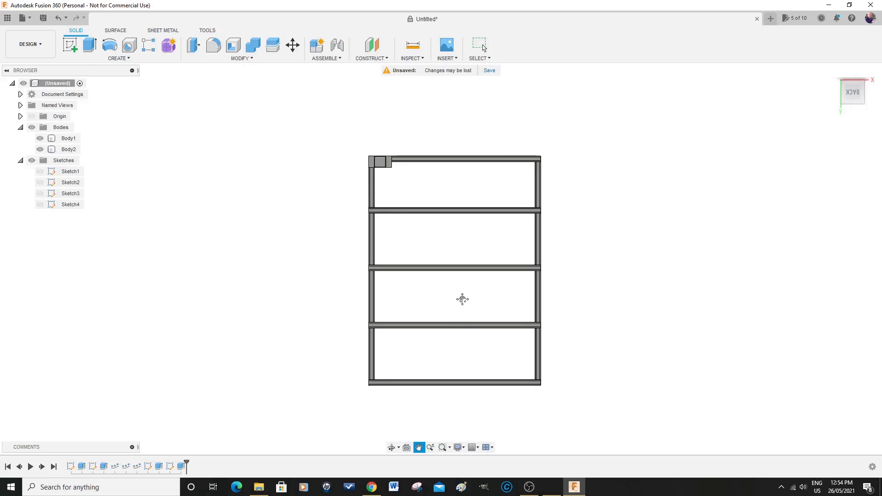
scroll(462, 299, "up", 2)
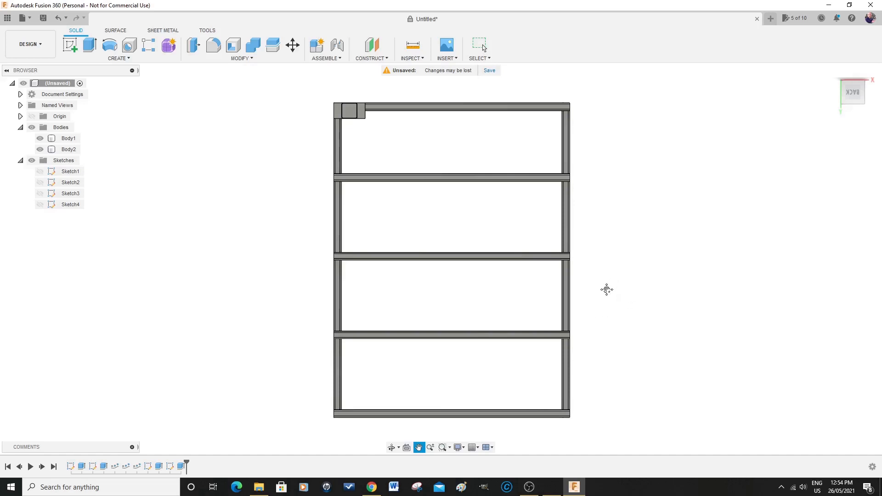
key("Escape")
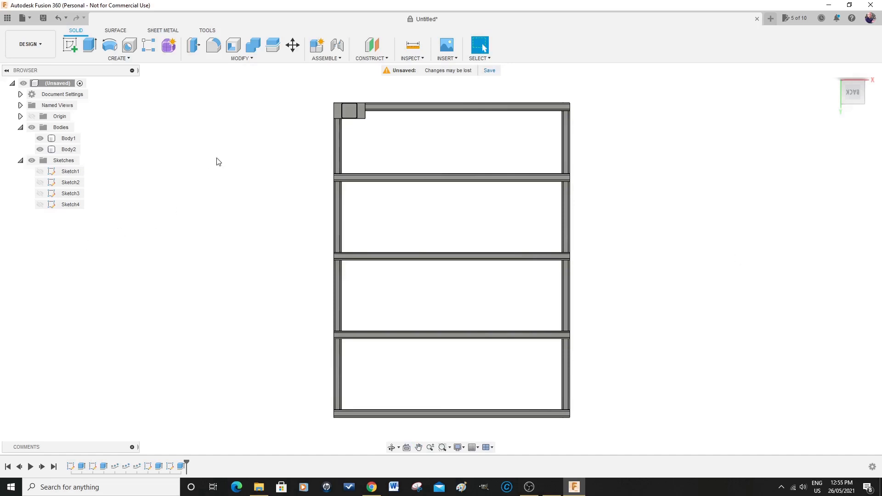
- Pattern the corner plate and leg extrusions along the end cross tube's outer edge, with a quantity of 2 over 1300 mm
left_click(160, 467)
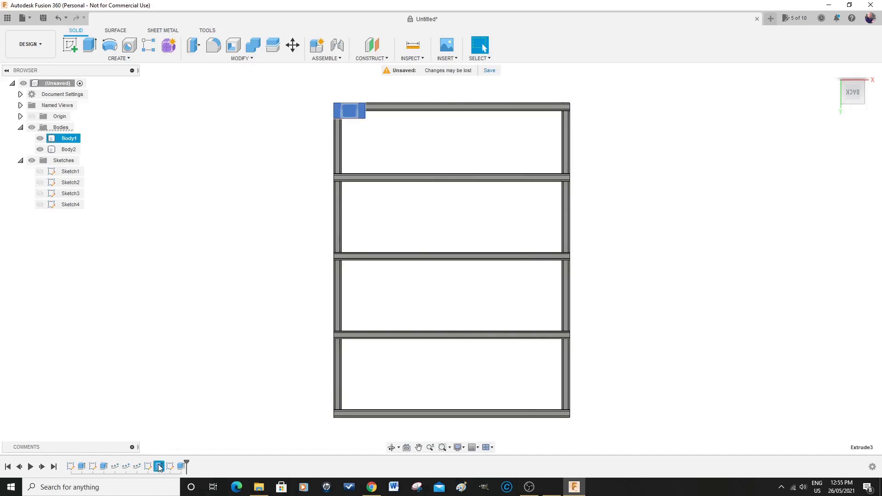
left_click(182, 467, "shift")
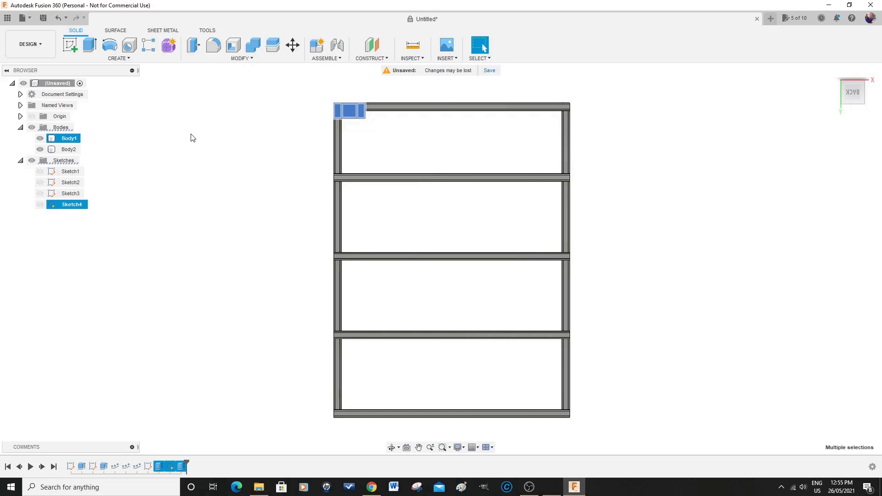
left_click(121, 59)
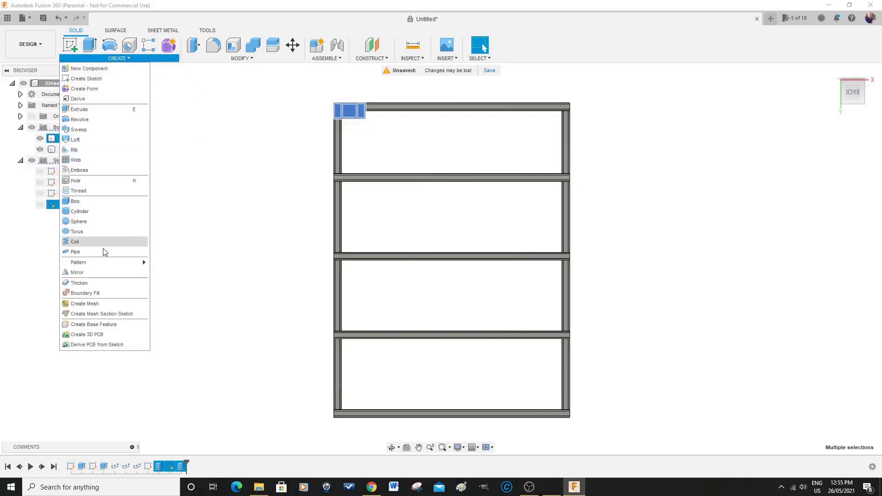
mouse_move(92, 261)
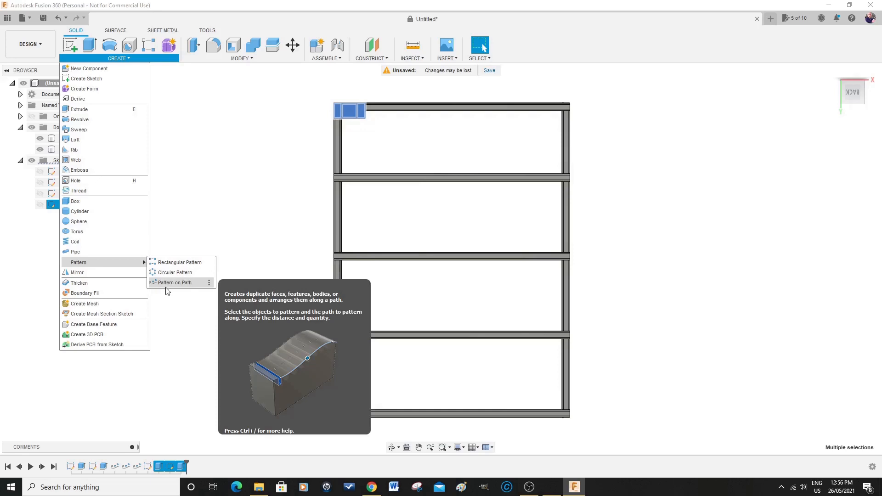
left_click(167, 283)
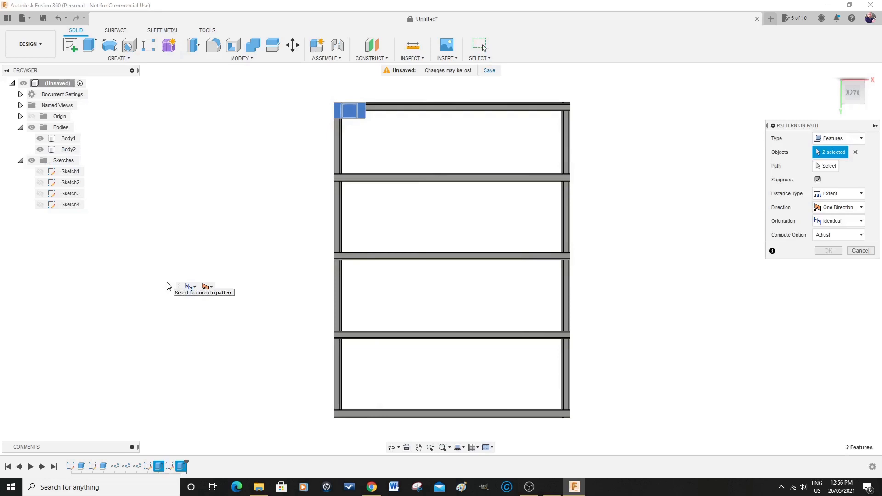
left_click(827, 166)
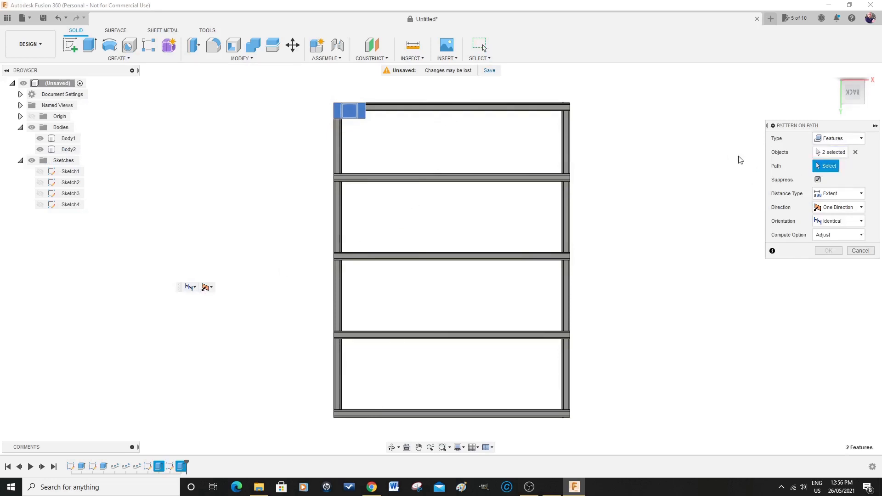
left_click(383, 108)
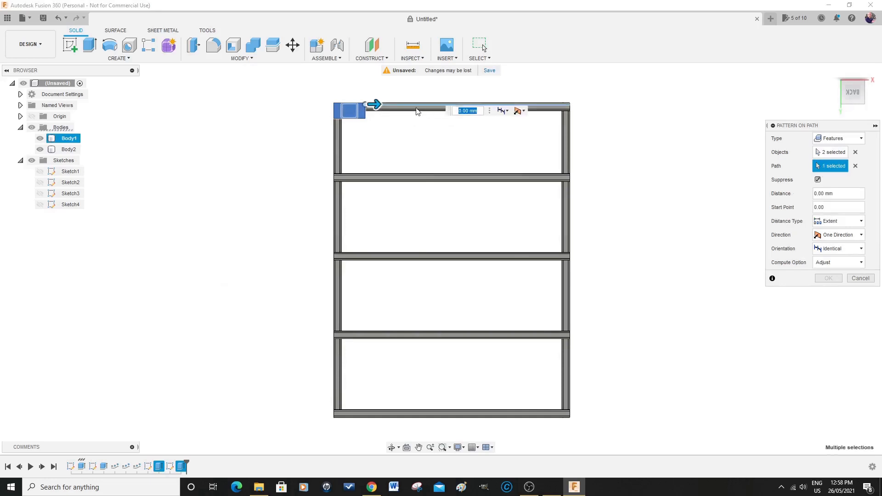
left_click_drag(384, 105, 586, 106)
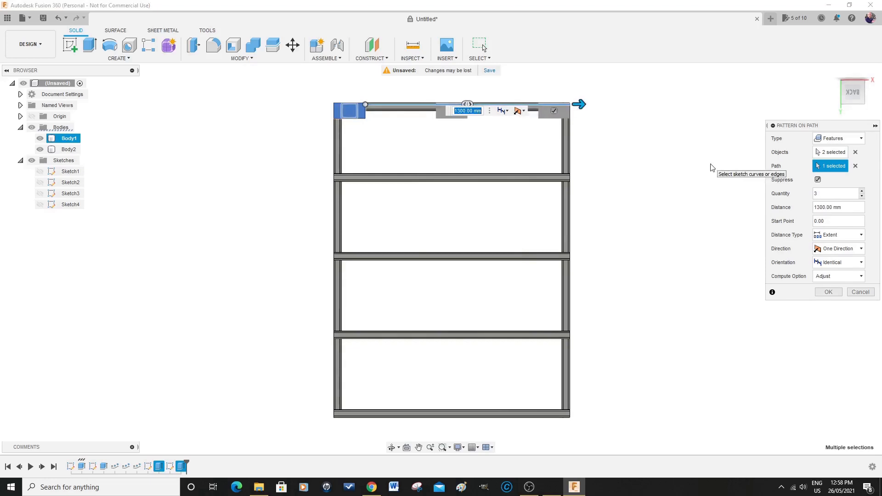
left_click(862, 197)
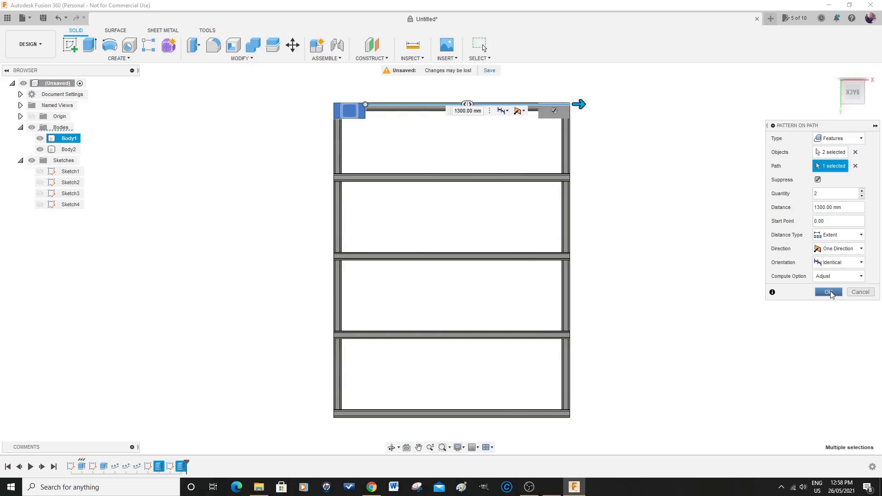
left_click(830, 292)
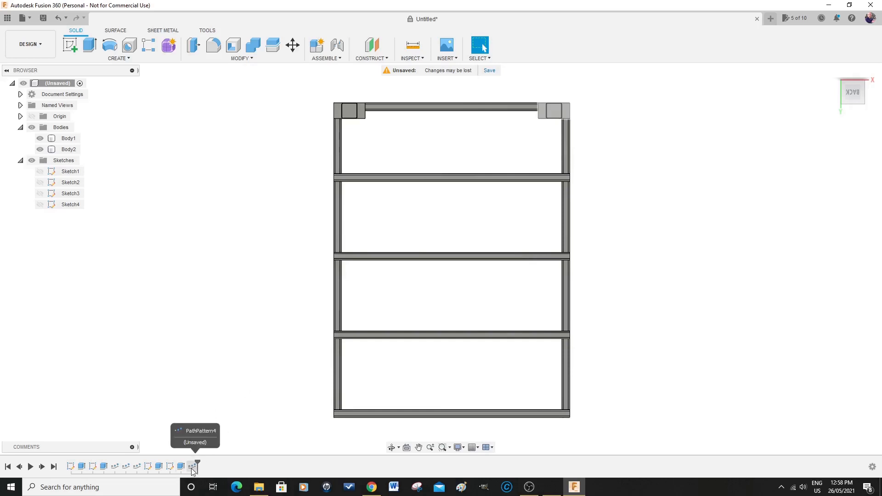
- Pattern the previously patterned corner plate and leg along the outer edge of its long side tube, with a quantity of 2 over 1900 mm
left_click(193, 467)
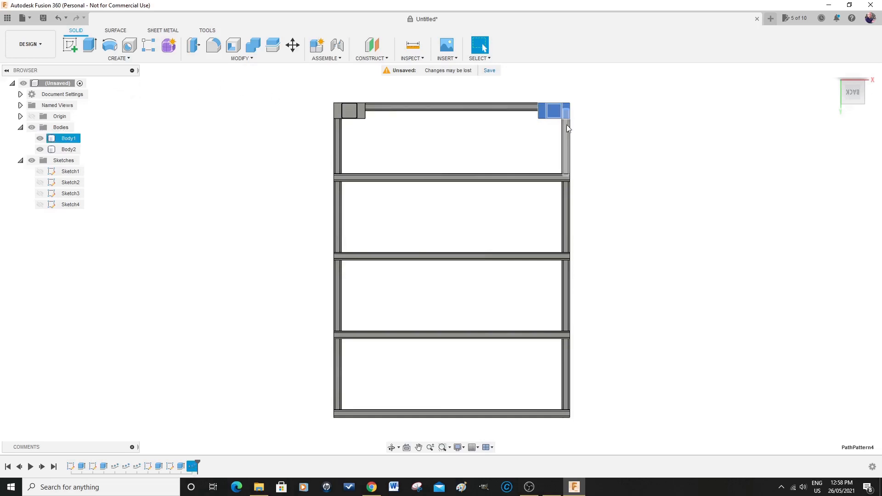
left_click(118, 58)
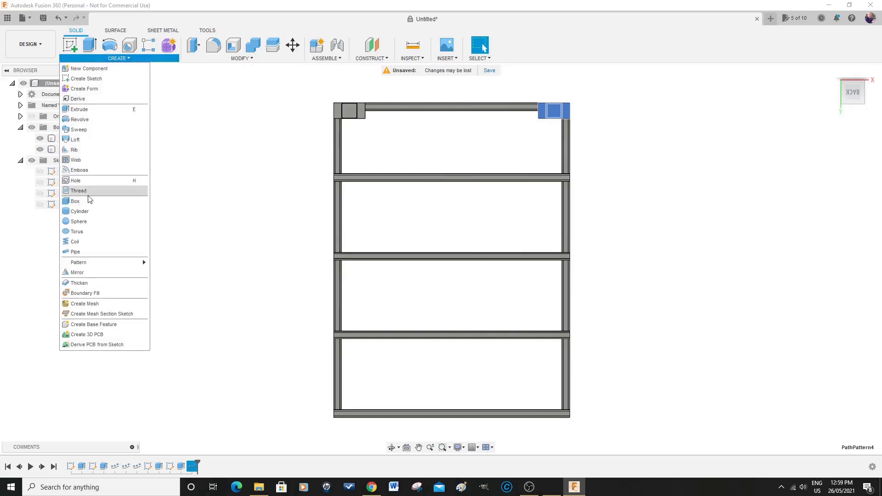
mouse_move(91, 261)
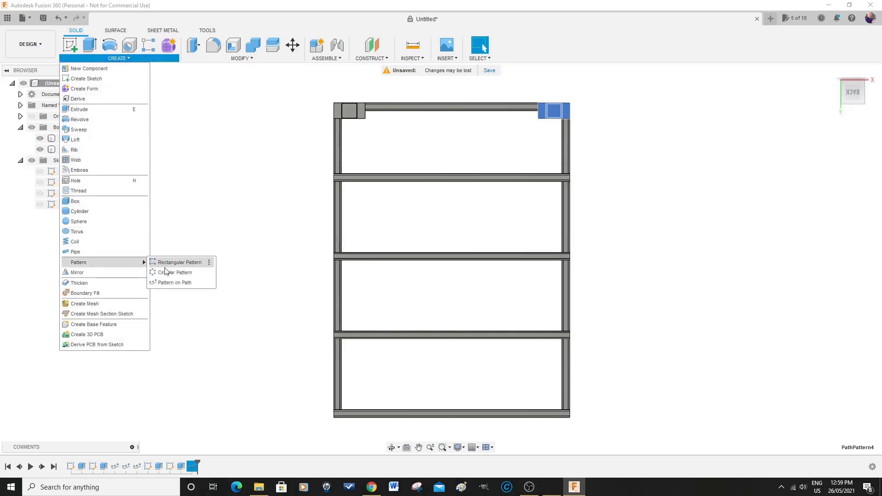
left_click(174, 283)
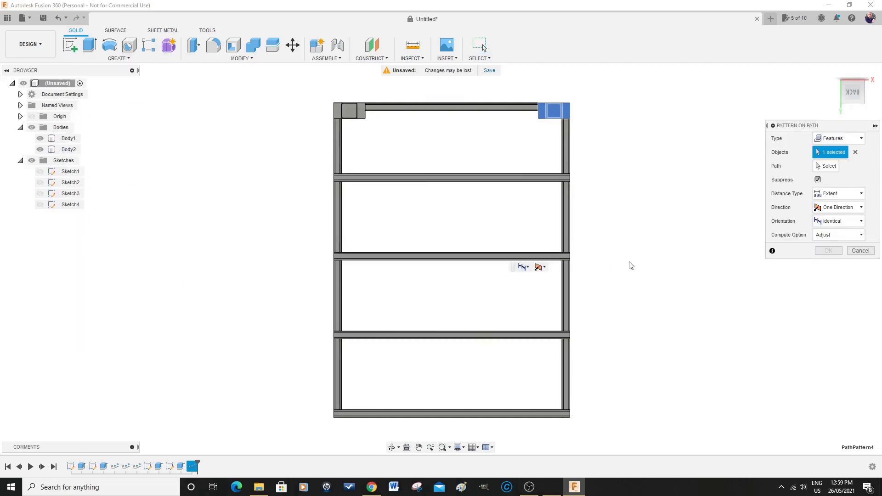
left_click(826, 166)
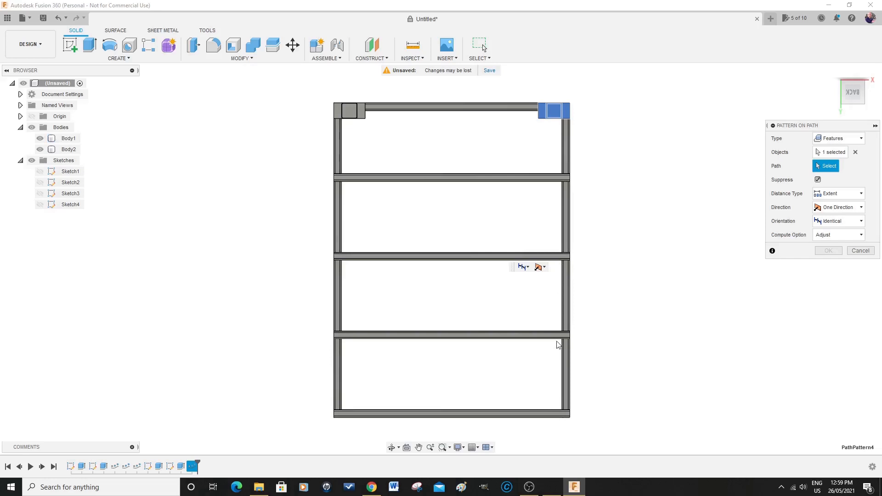
left_click(570, 379)
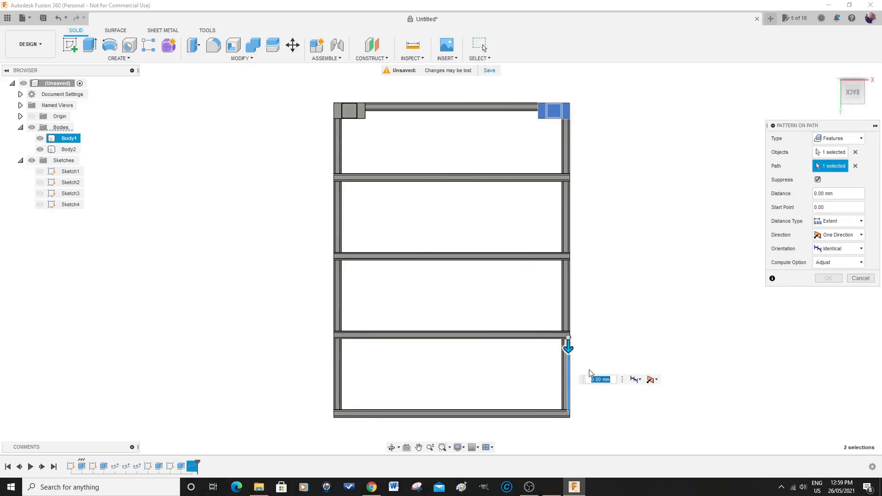
left_click_drag(568, 347, 568, 452)
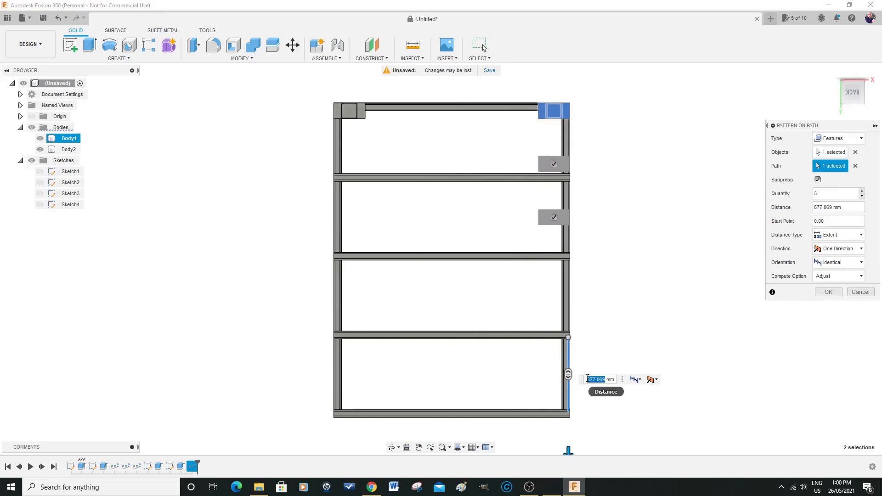
type("19")
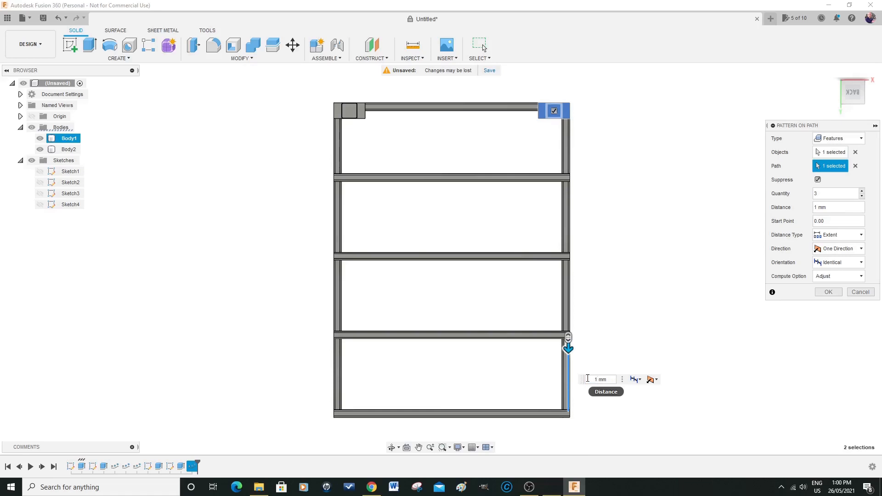
type("00")
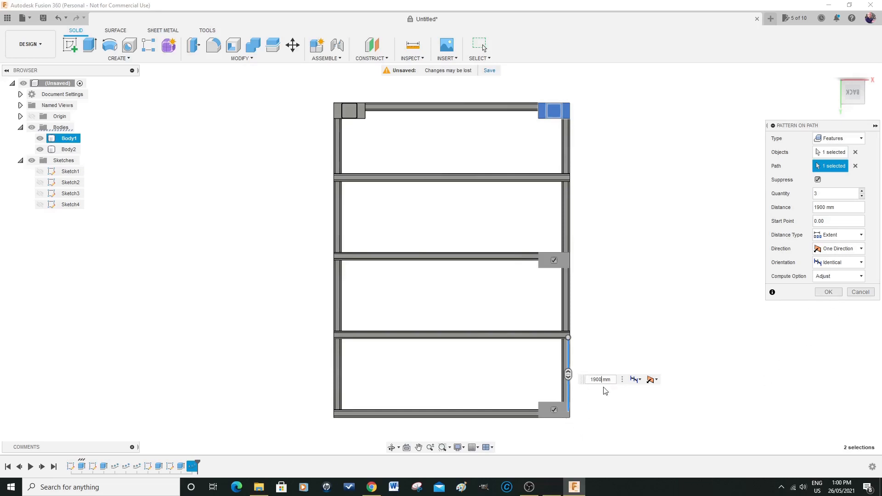
left_click(862, 197)
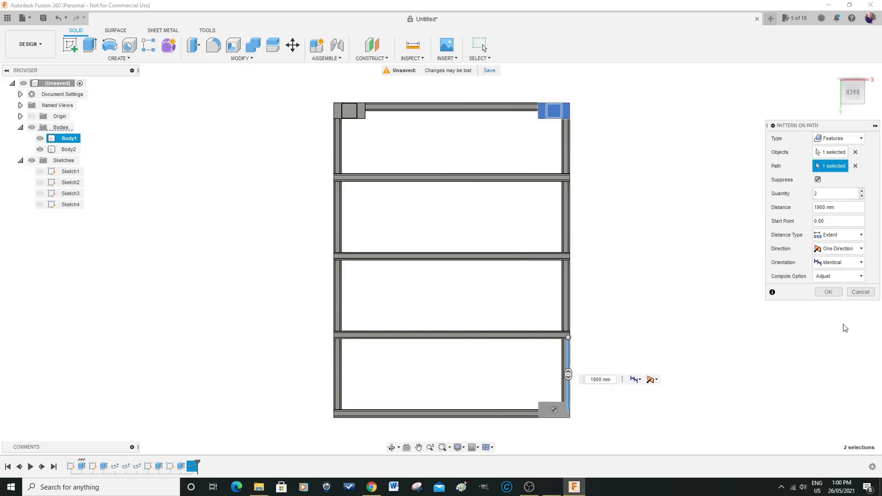
left_click(828, 293)
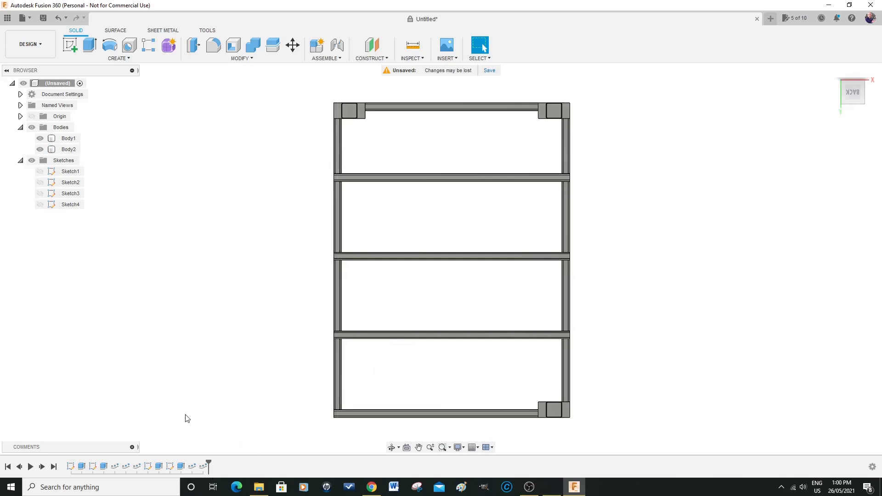
- Pattern the original corner plate and leg extrusions along the opposite long tube's outer edge, with a quantity of 2 over 1900 mm
left_click(181, 467)
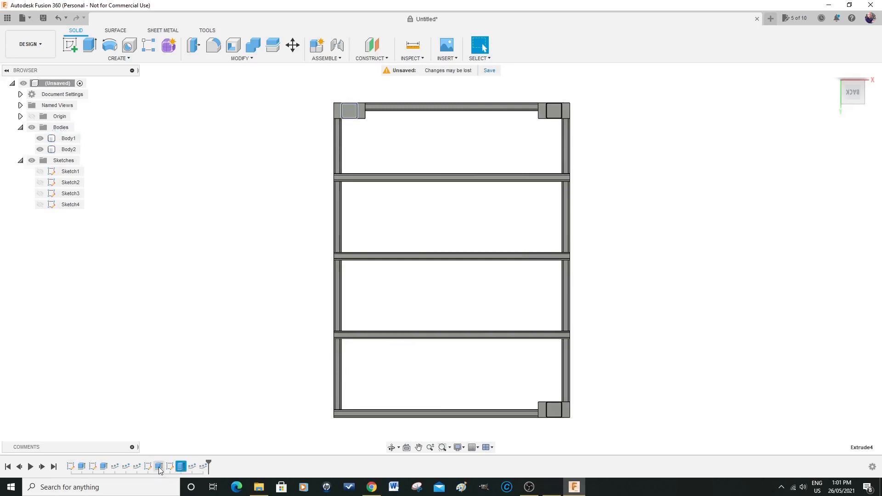
left_click(161, 467)
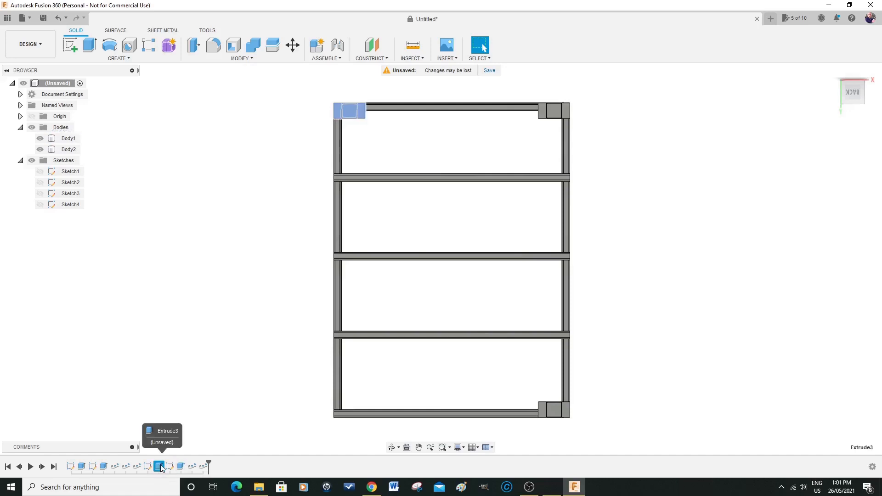
left_click(182, 468, "shift")
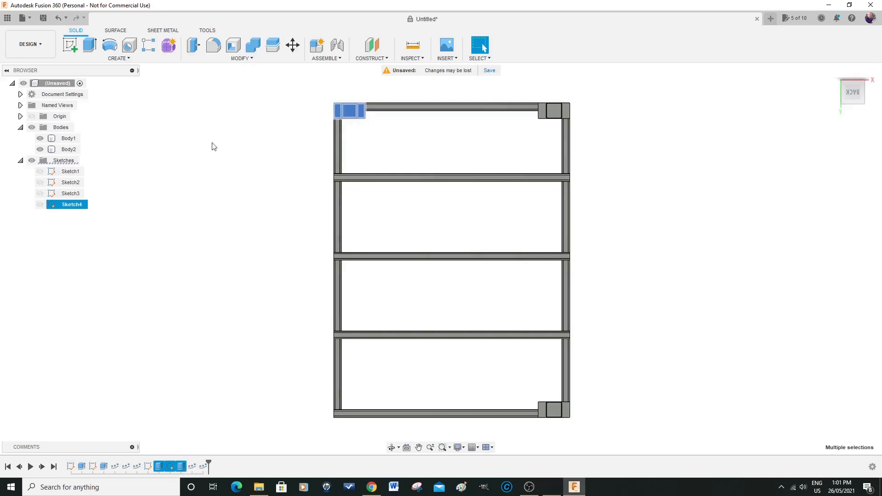
left_click(121, 59)
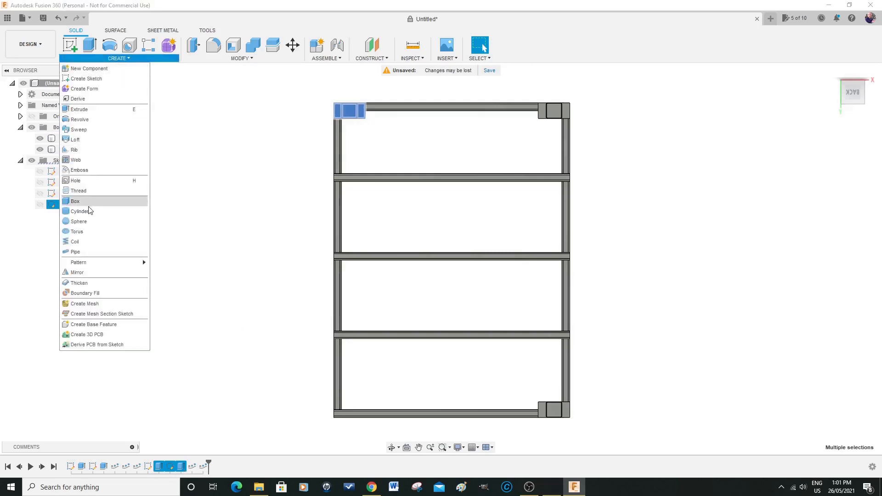
mouse_move(123, 265)
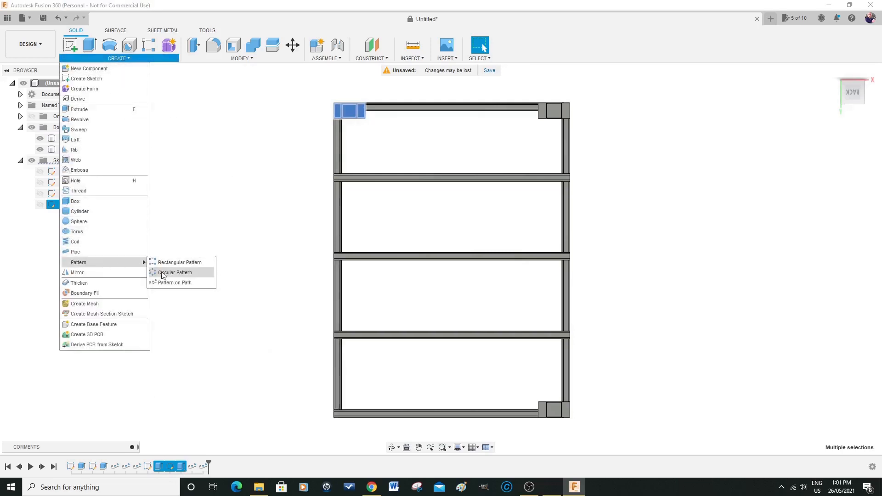
left_click(173, 284)
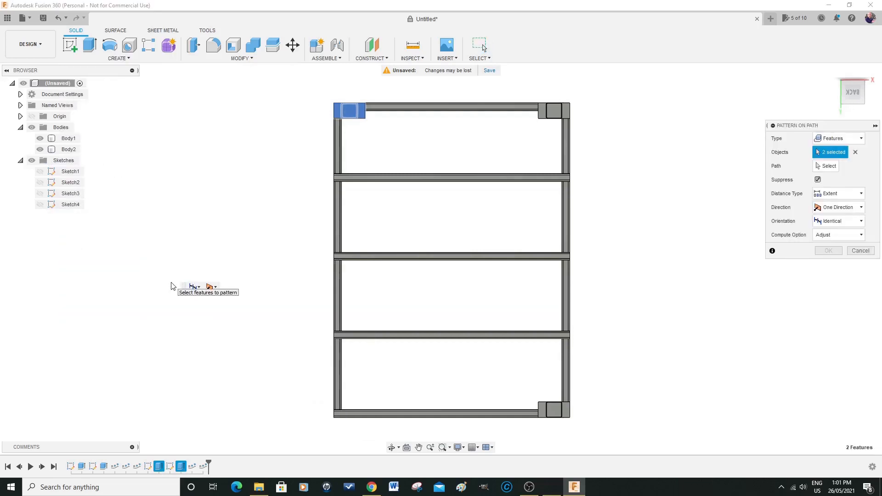
left_click(832, 166)
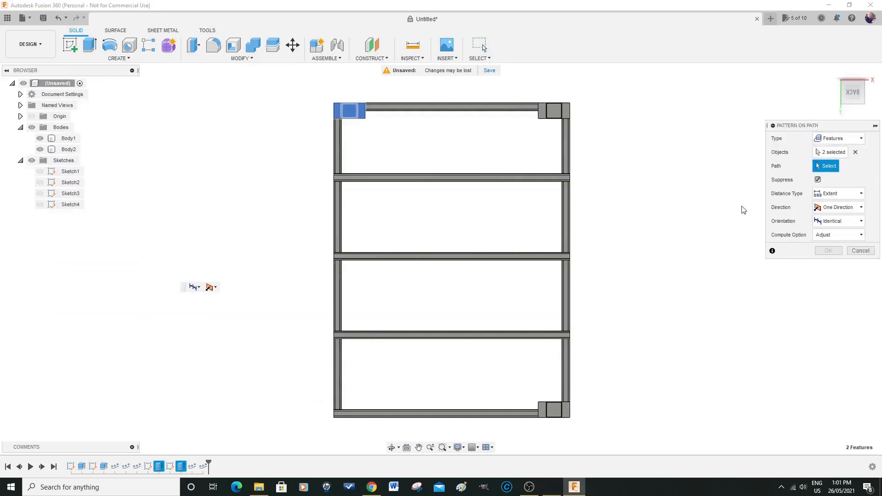
left_click(336, 381)
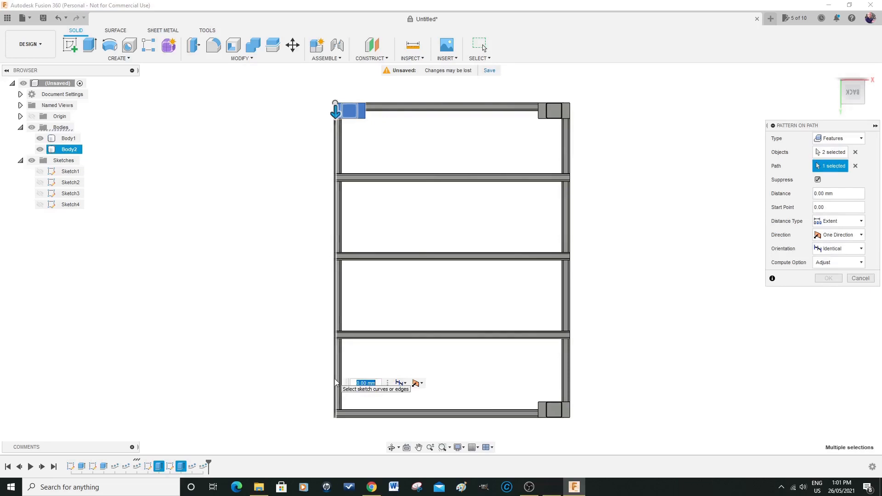
left_click(367, 382)
left_click_drag(367, 382, 355, 383)
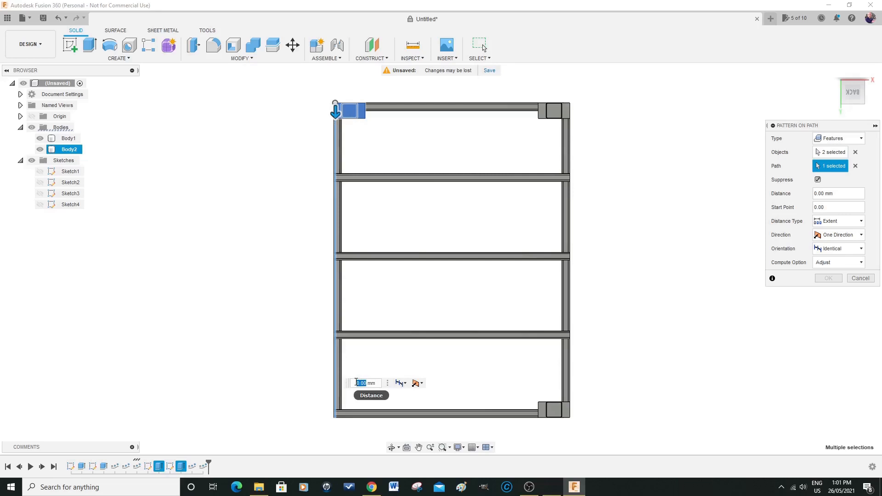
type("1")
key("Return")
type("9")
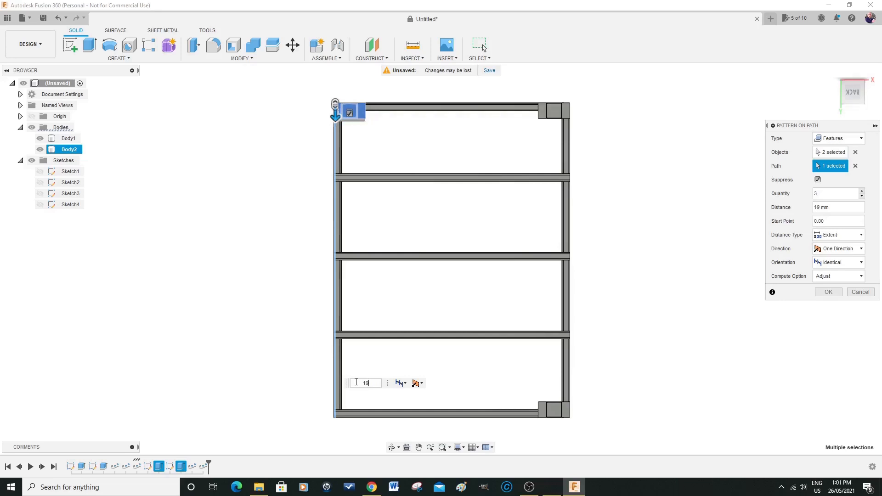
type("00")
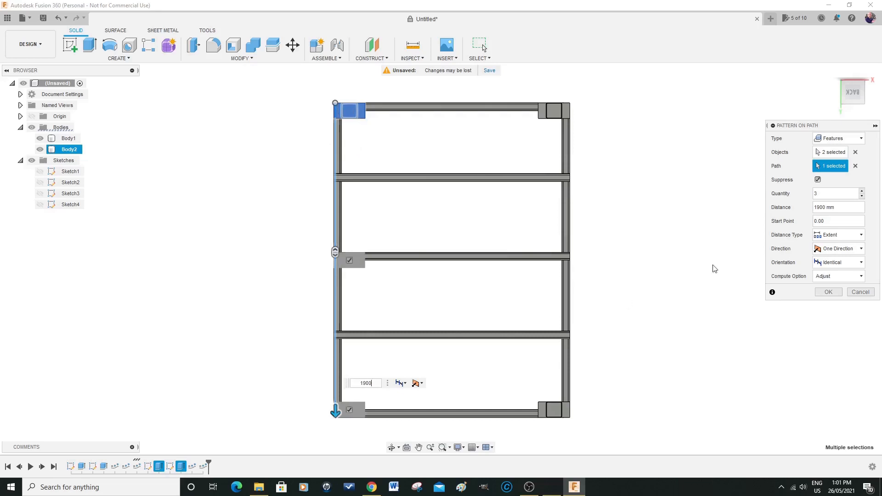
left_click(863, 196)
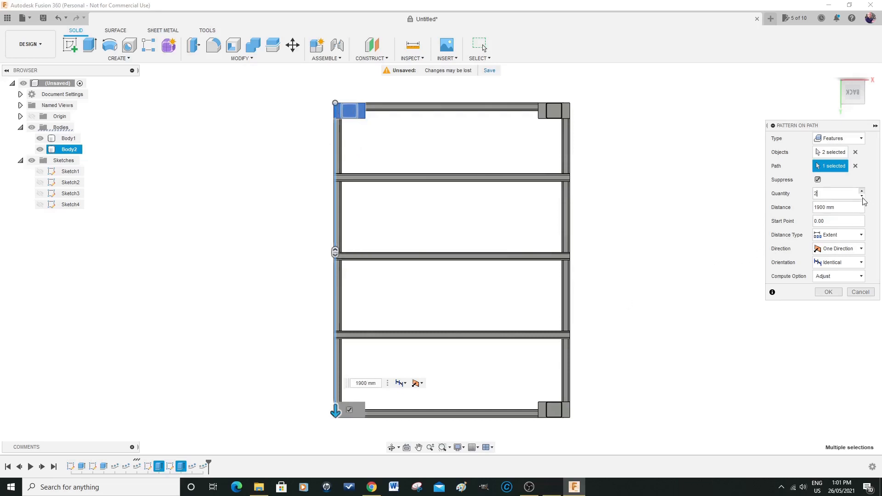
left_click(828, 292)
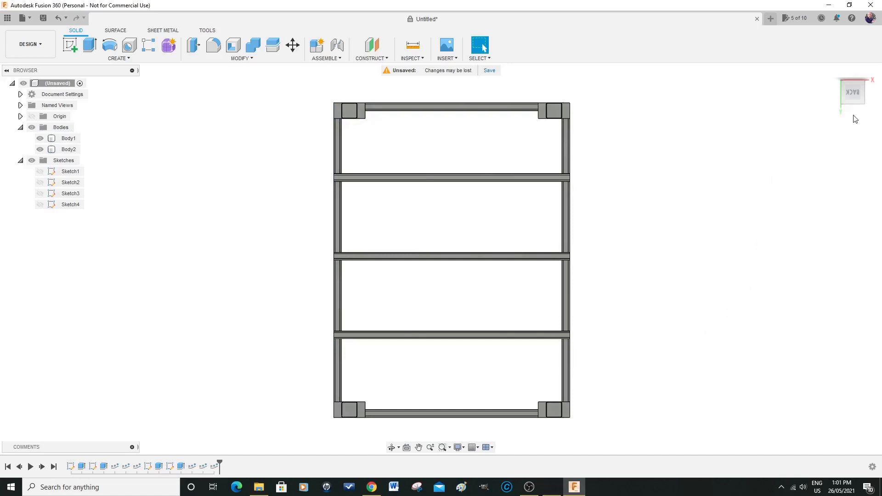
- Inspect the frame upright from one end at a slight angle, with all four legs and corner plates in sight
mouse_move(853, 87)
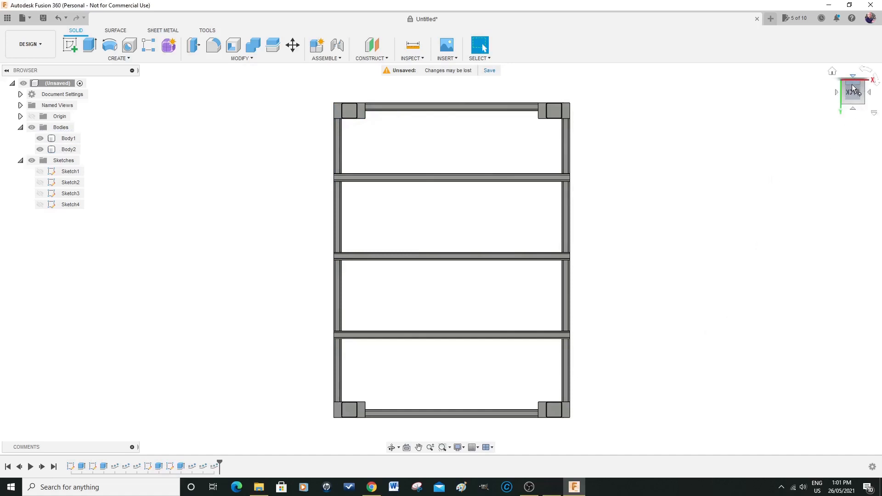
mouse_move(854, 88)
left_mouse_down()
mouse_move(854, 179)
mouse_move(864, 178)
mouse_move(849, 171)
left_mouse_up()
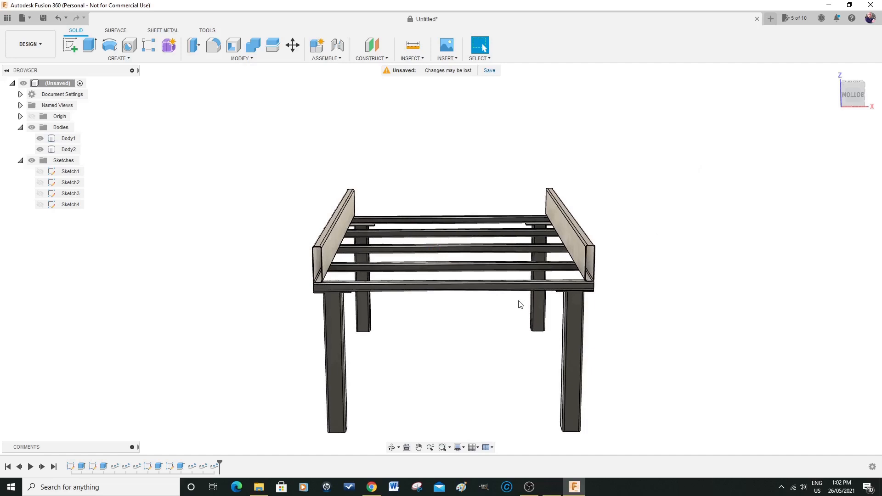
scroll(519, 304, "up", 2)
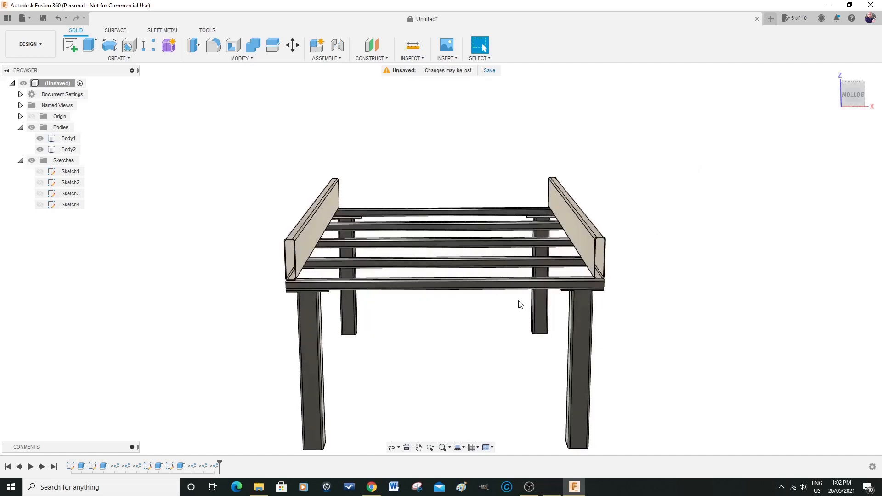
scroll(519, 304, "up", 1)
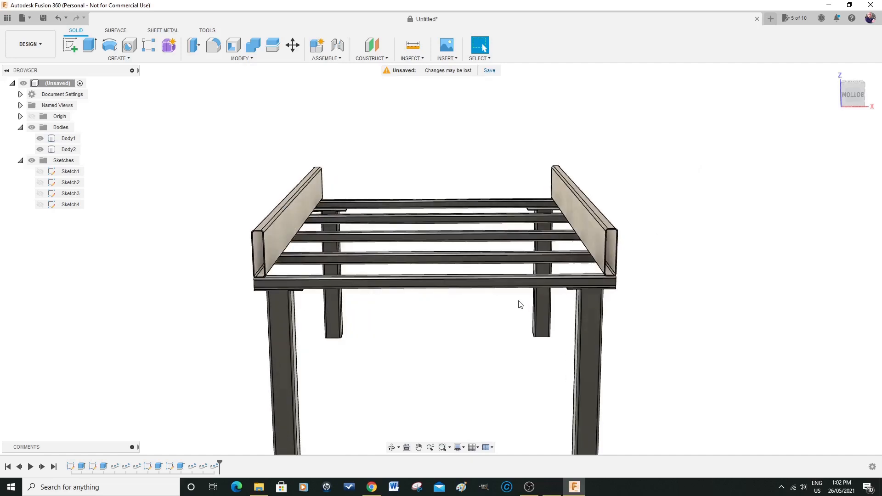
left_click(418, 447)
left_click_drag(439, 308, 436, 271)
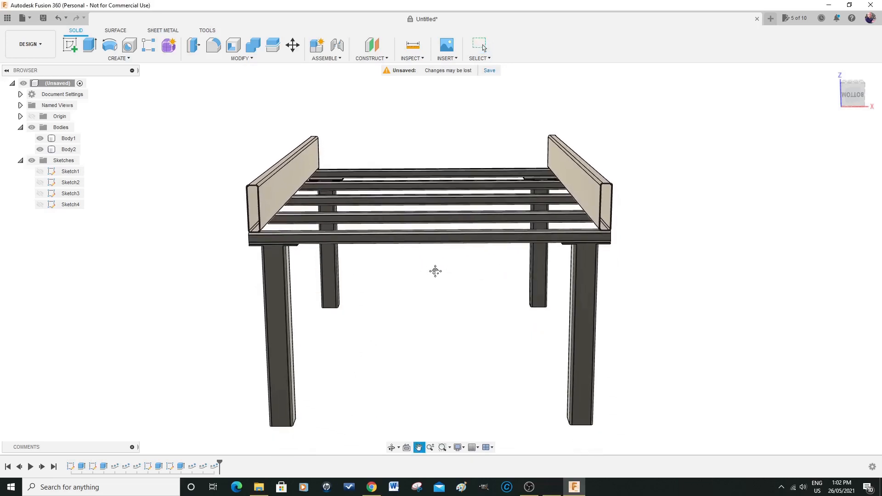